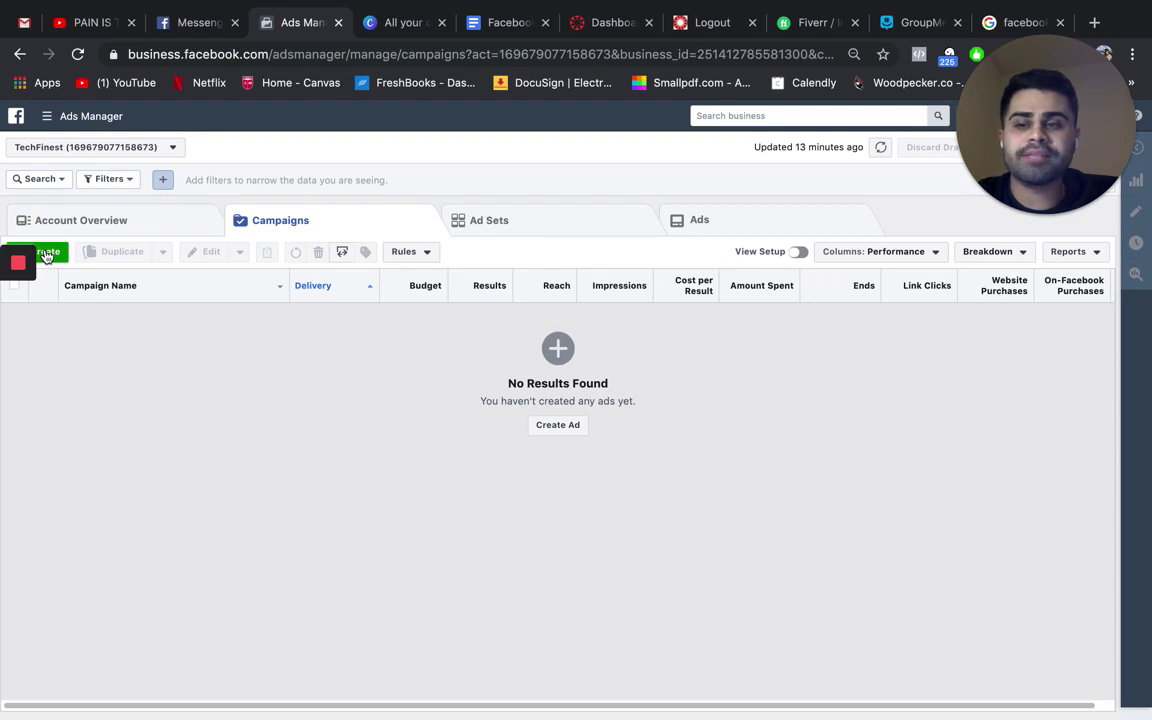
Start creating a new ad campaign with the Conversions marketing objective, checking the Facebook Ads testing plan document beforehand
click(45, 256)
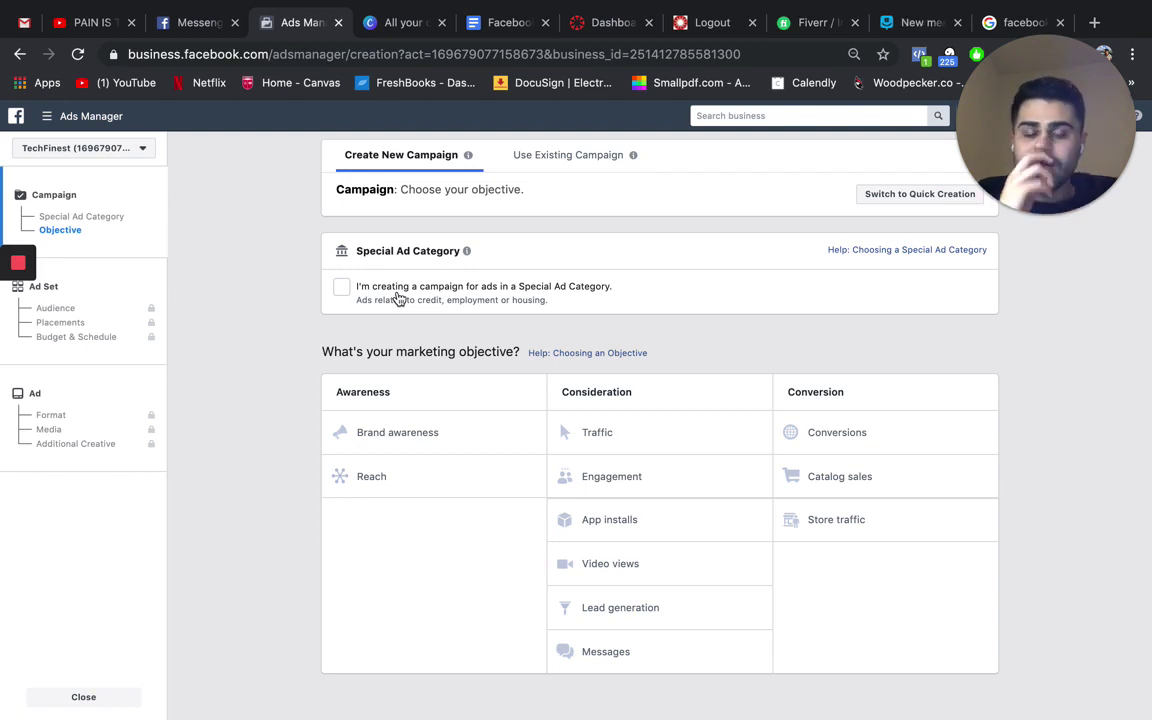
scroll(565, 315, down, 1)
scroll(565, 315, up, 1)
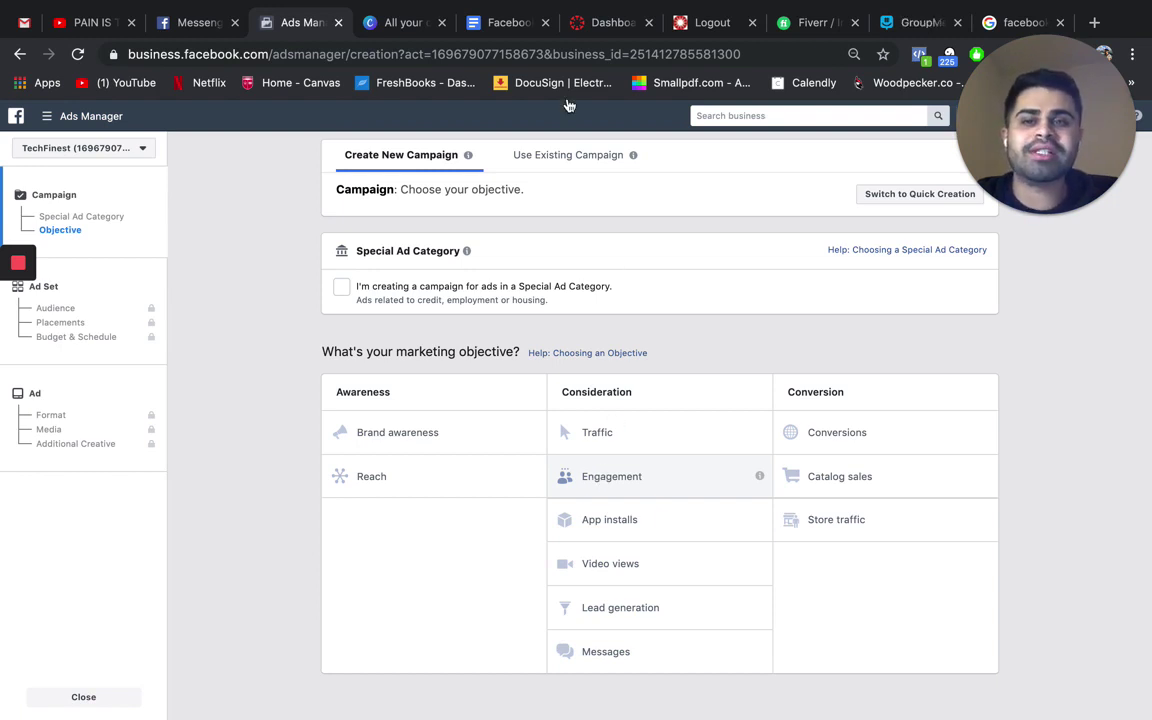
click(497, 23)
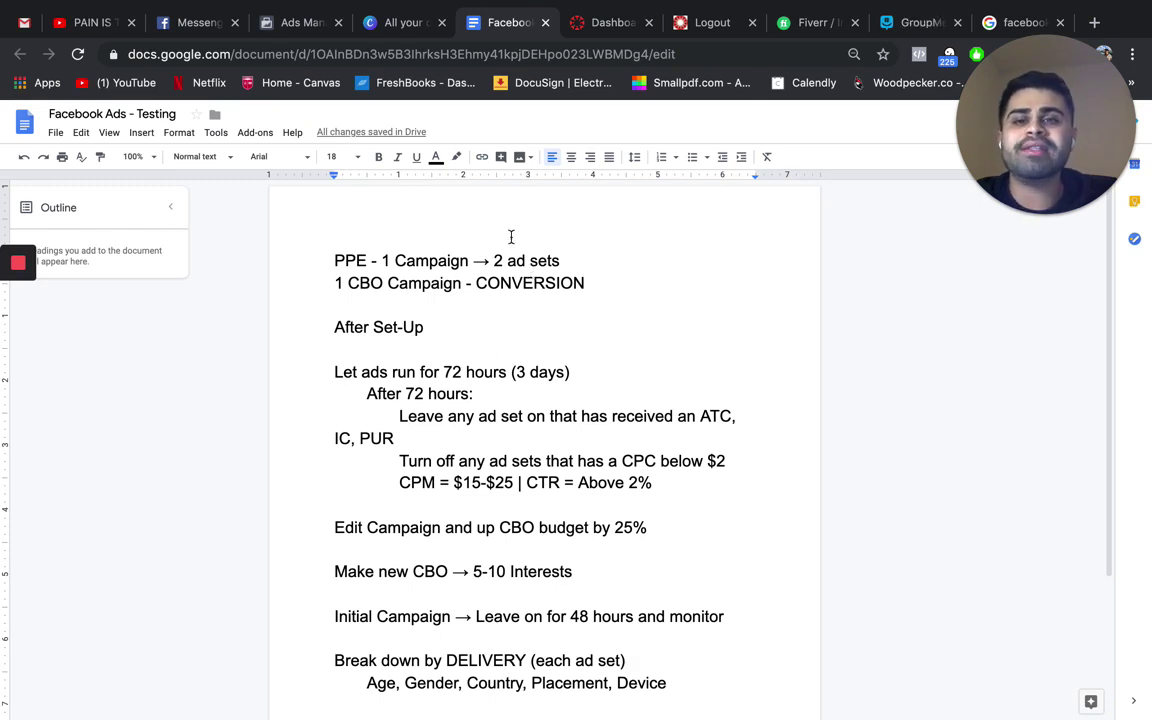
click(285, 30)
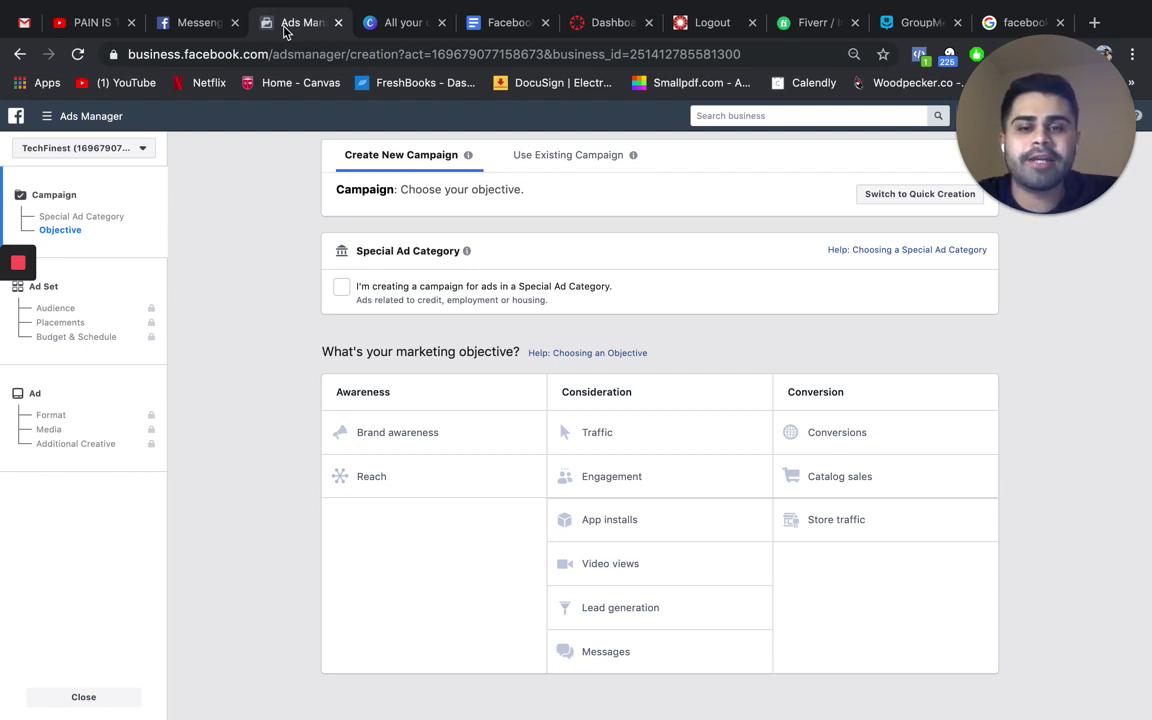
click(838, 441)
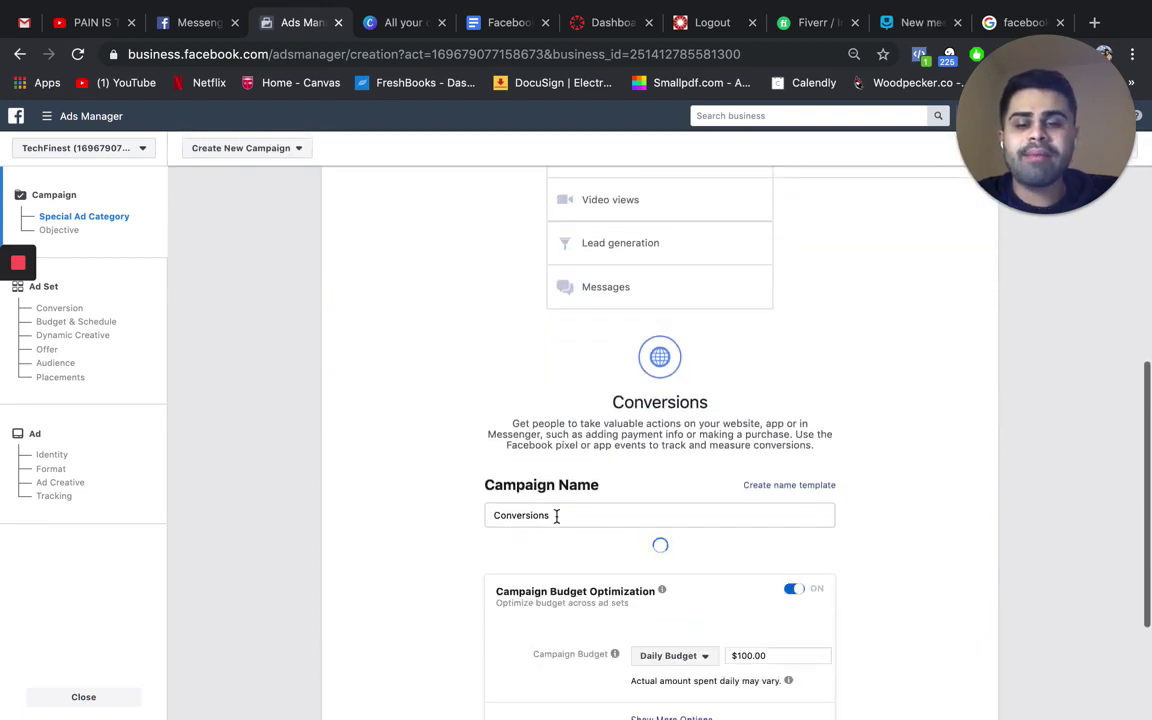
Name the campaign "001 - Product XYZ - WC/PUR"
drag(554, 514, 485, 520)
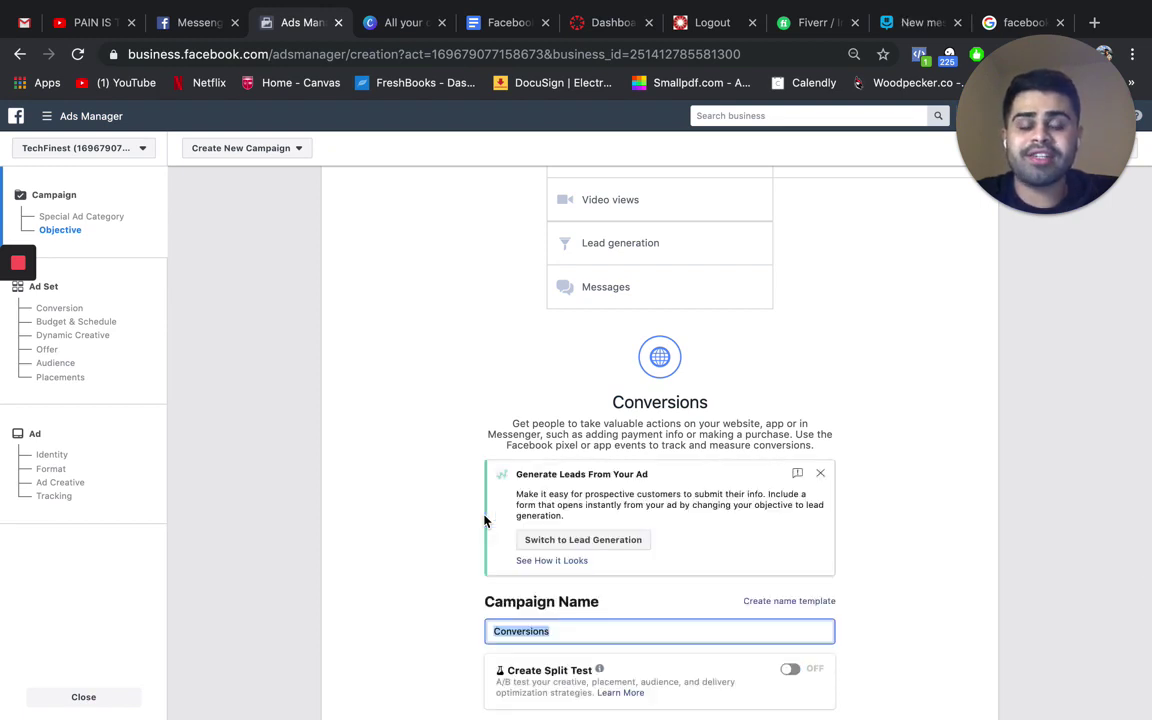
scroll(484, 520, down, 3)
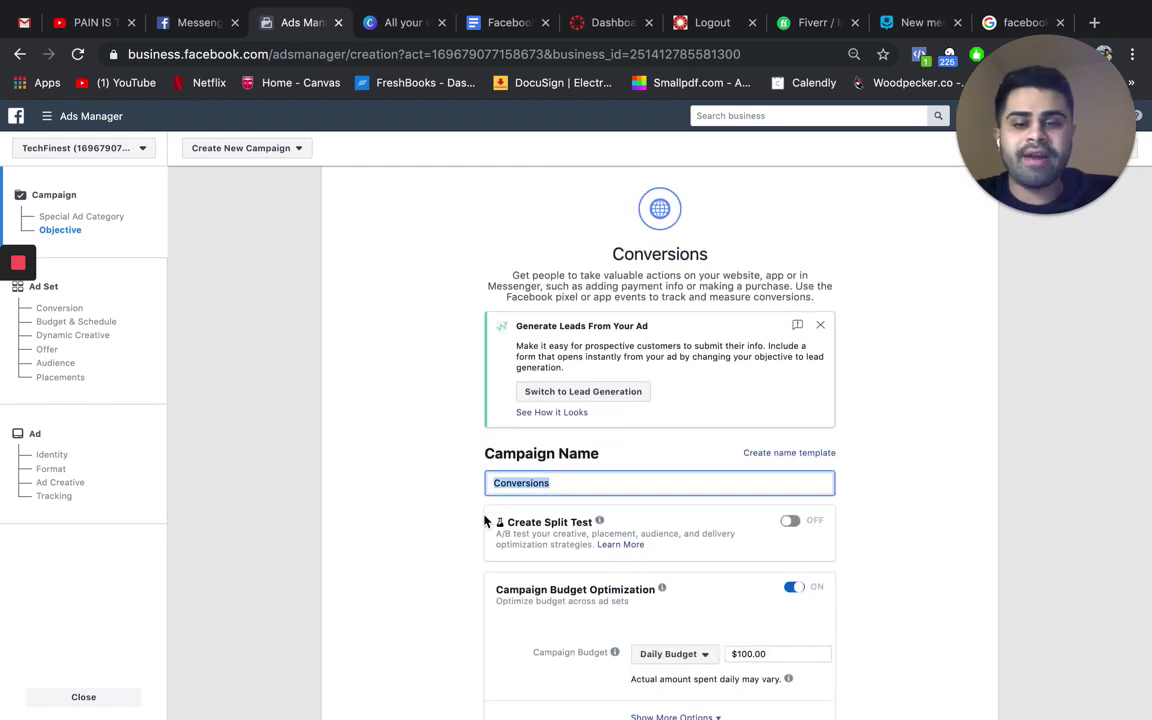
text(00)
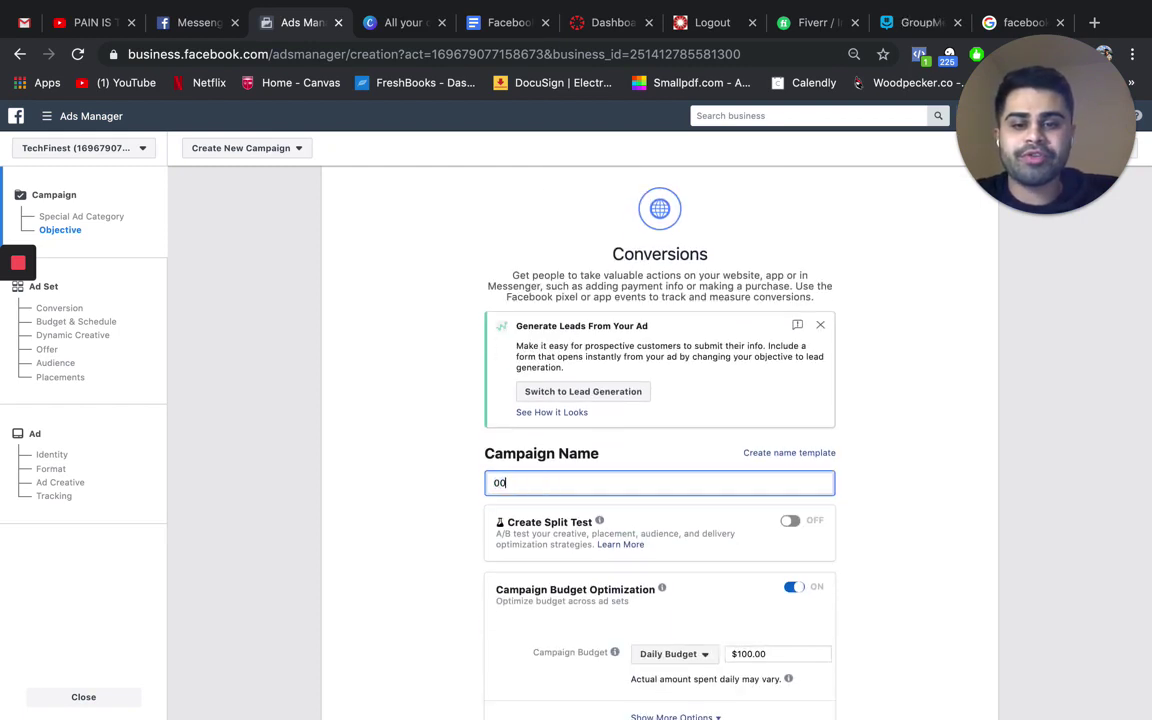
text(1)
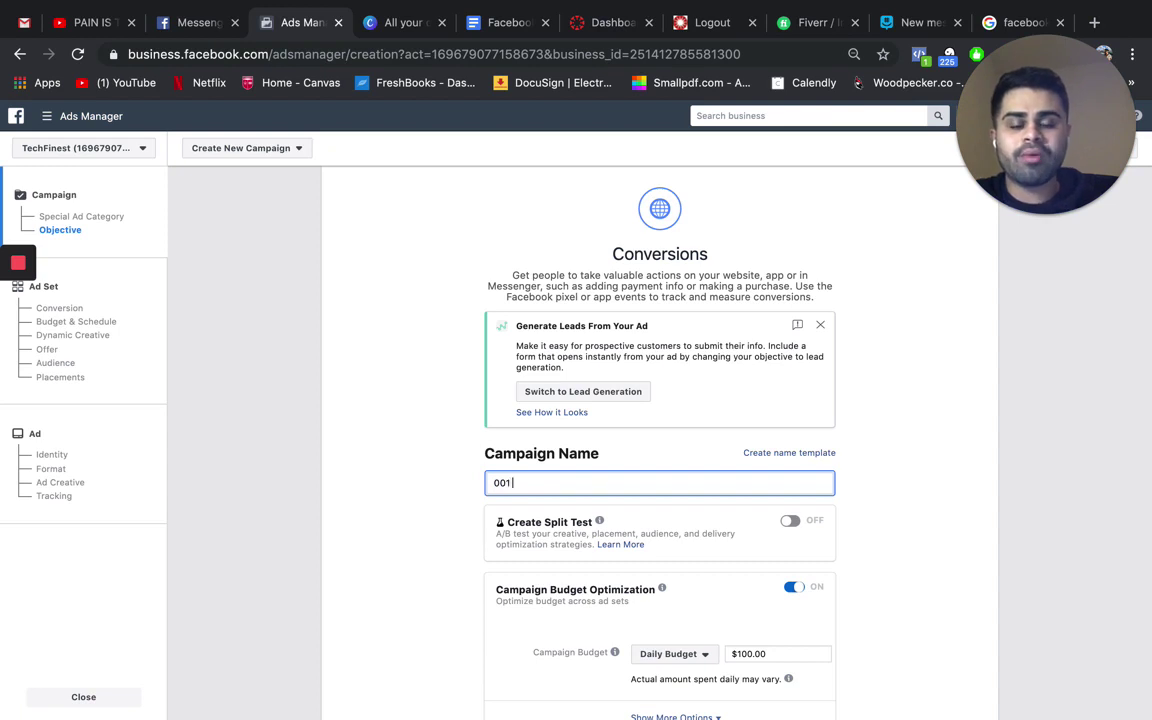
text( - Produc)
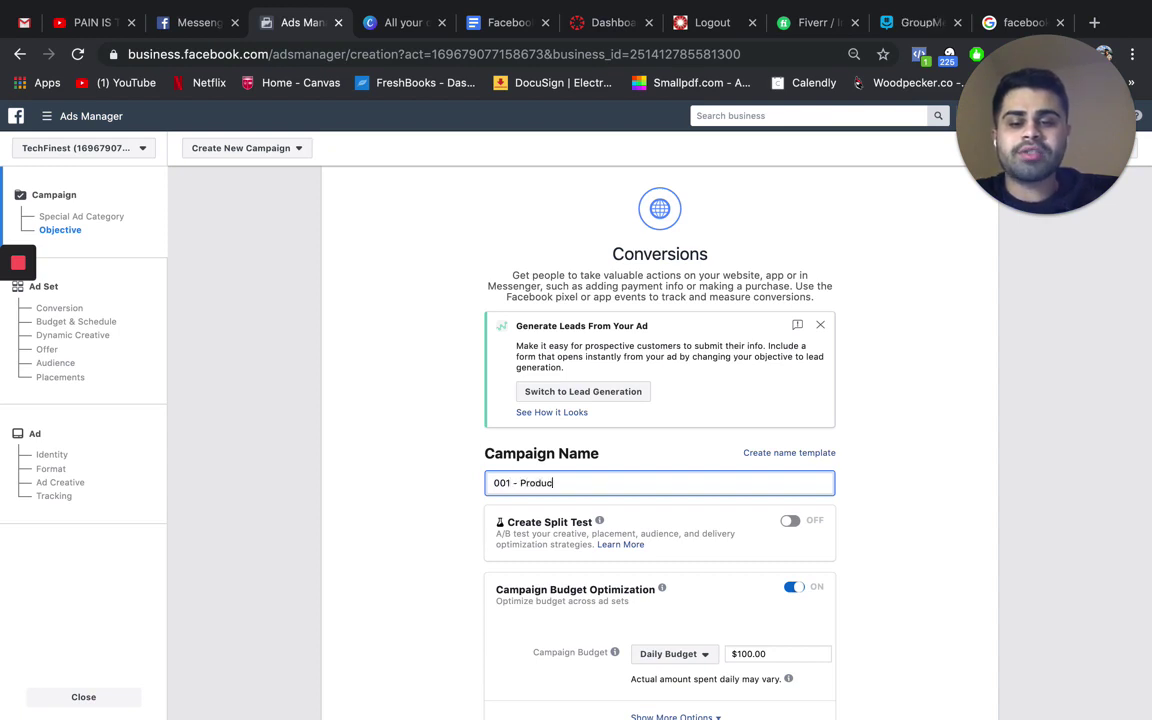
text(t XYZ -)
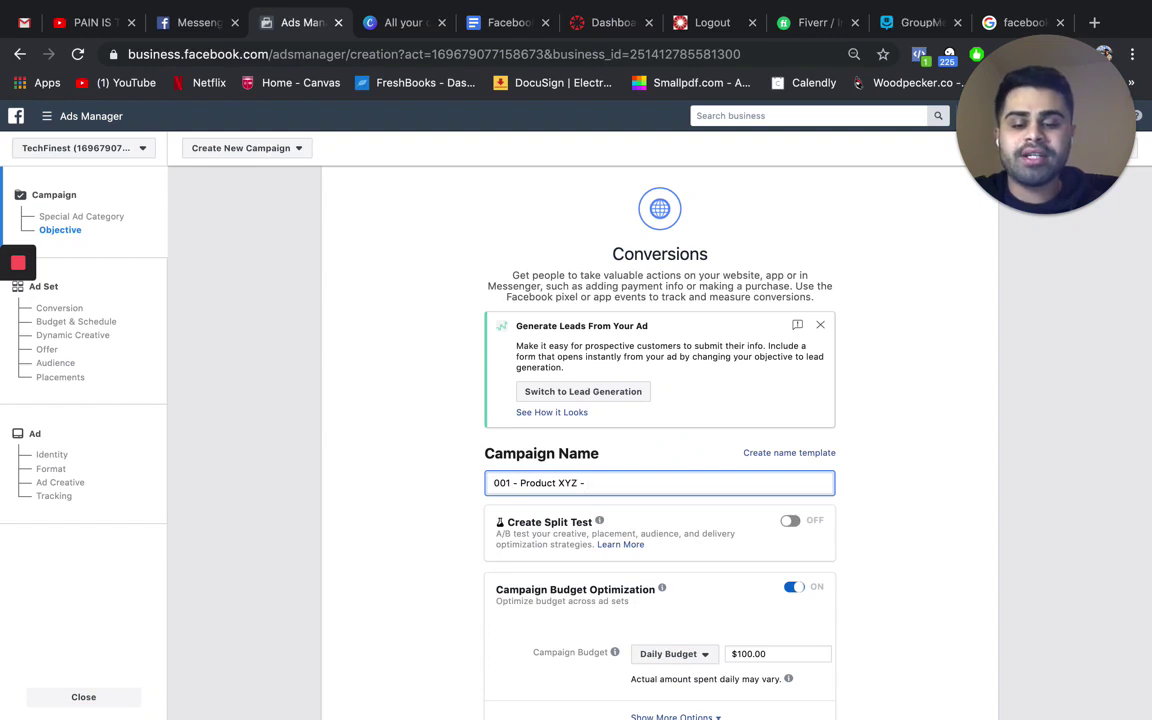
text(WC/)
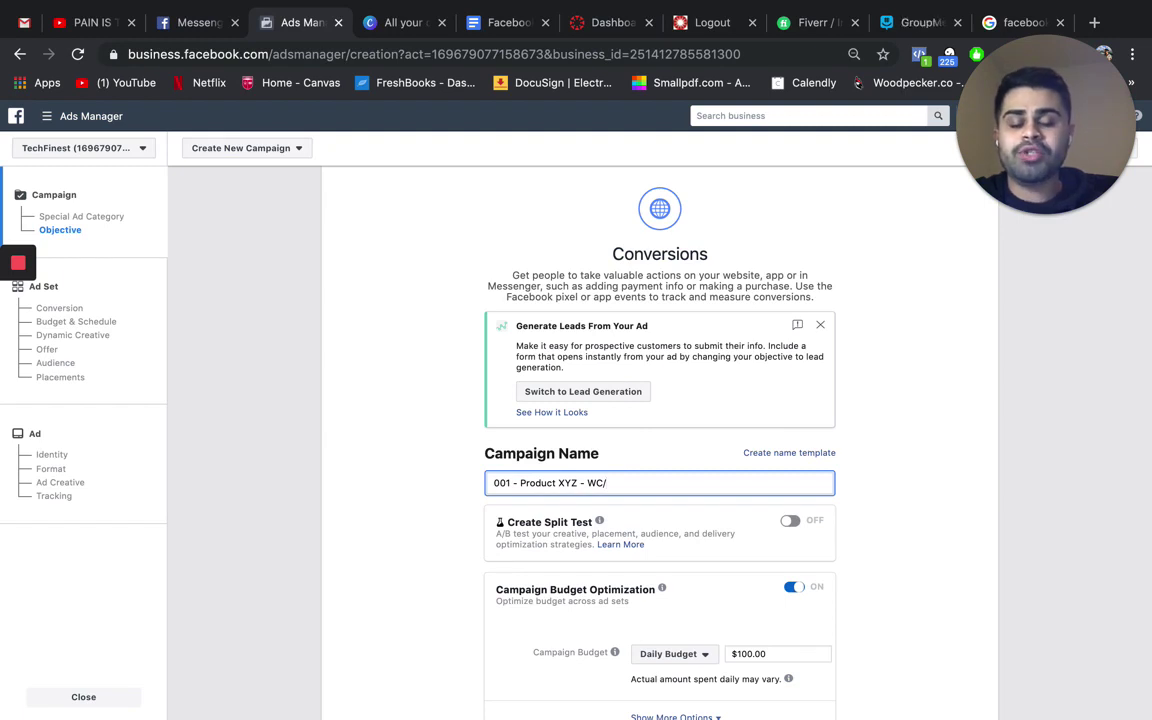
text(PUR)
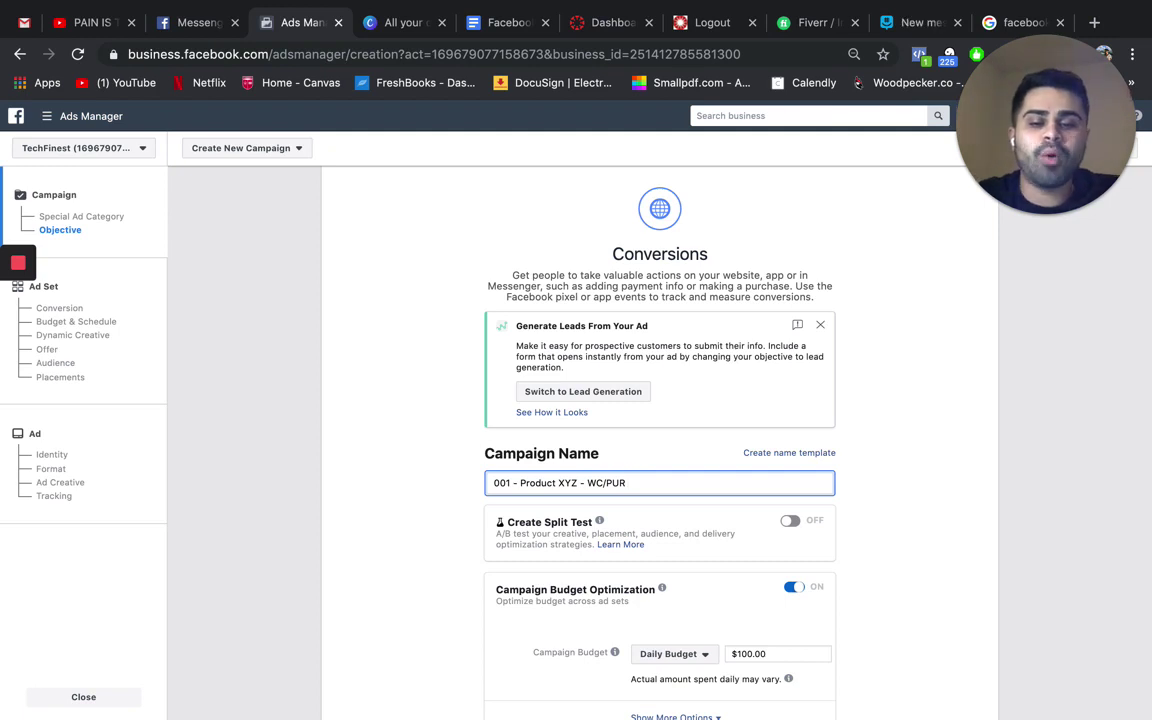
scroll(761, 604, down, 1)
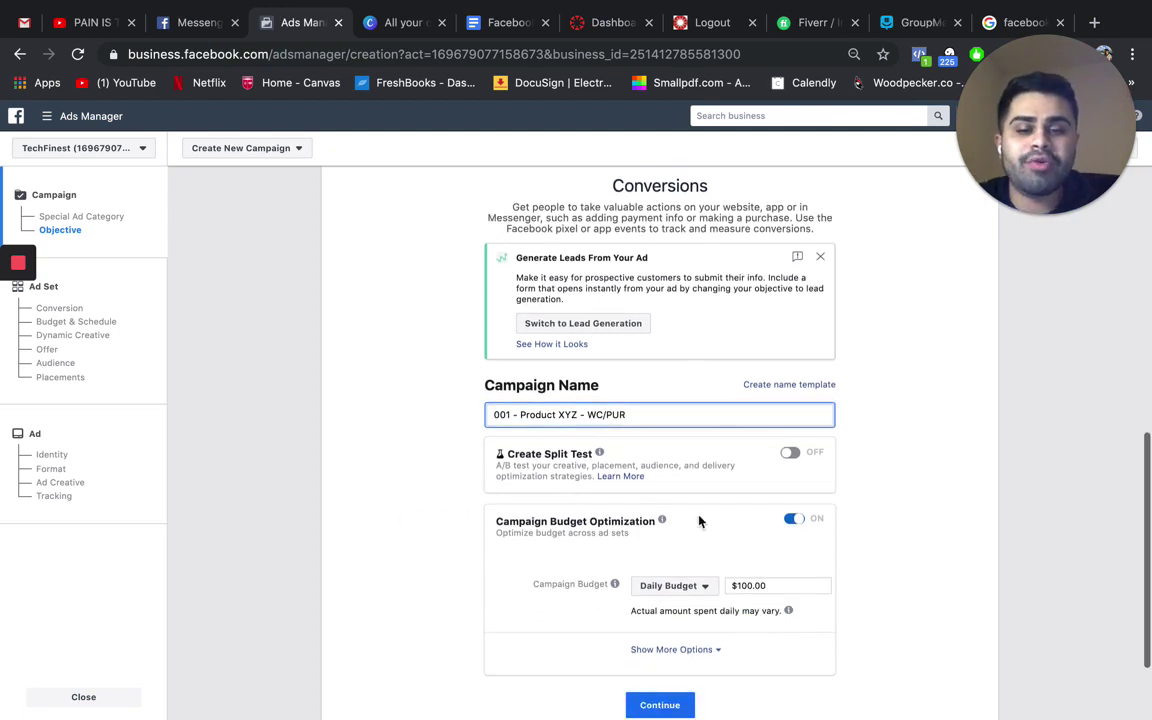
click(789, 453)
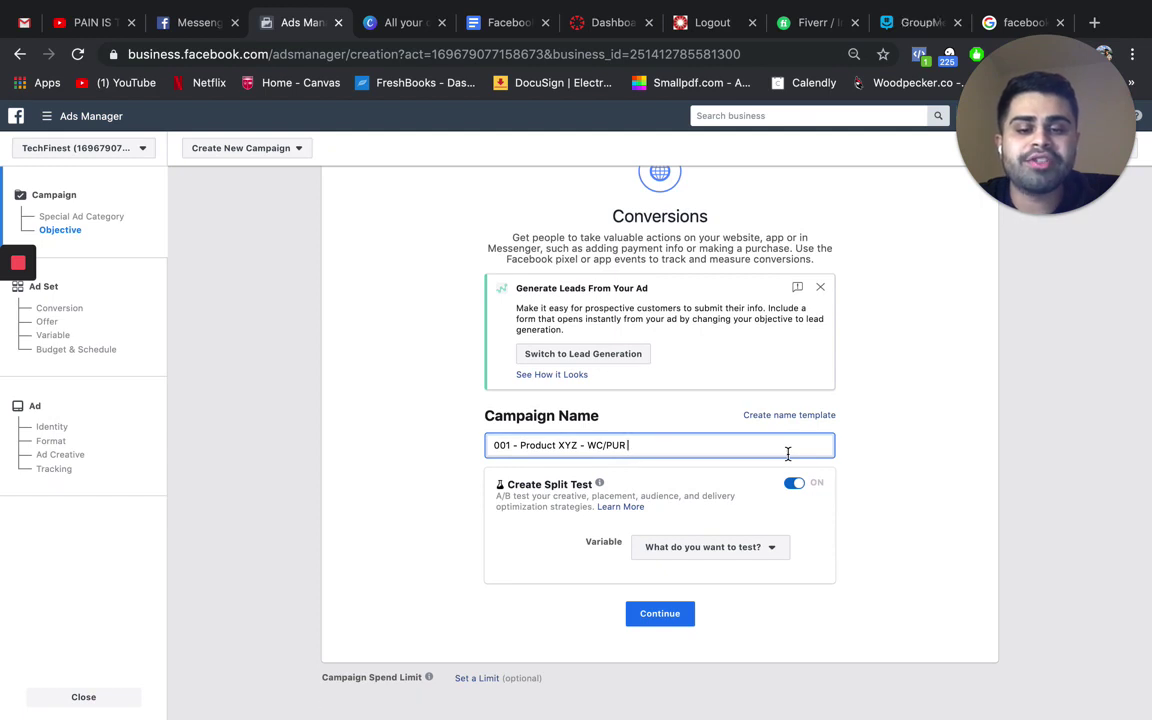
click(769, 548)
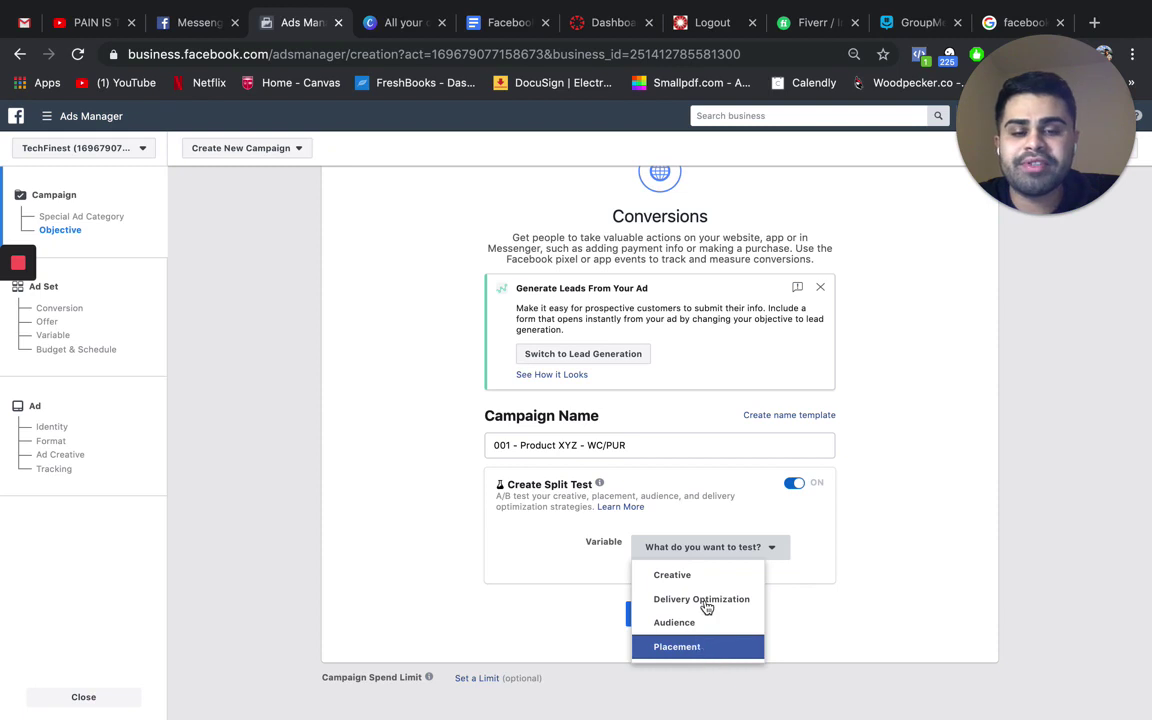
click(794, 511)
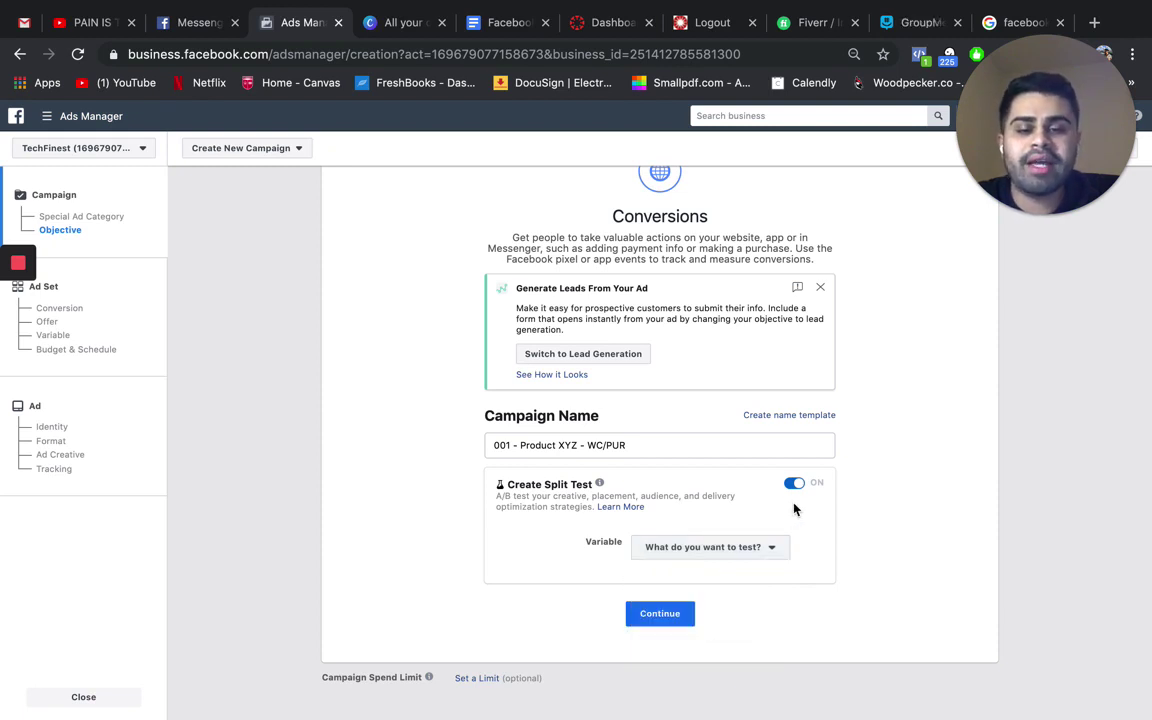
click(791, 483)
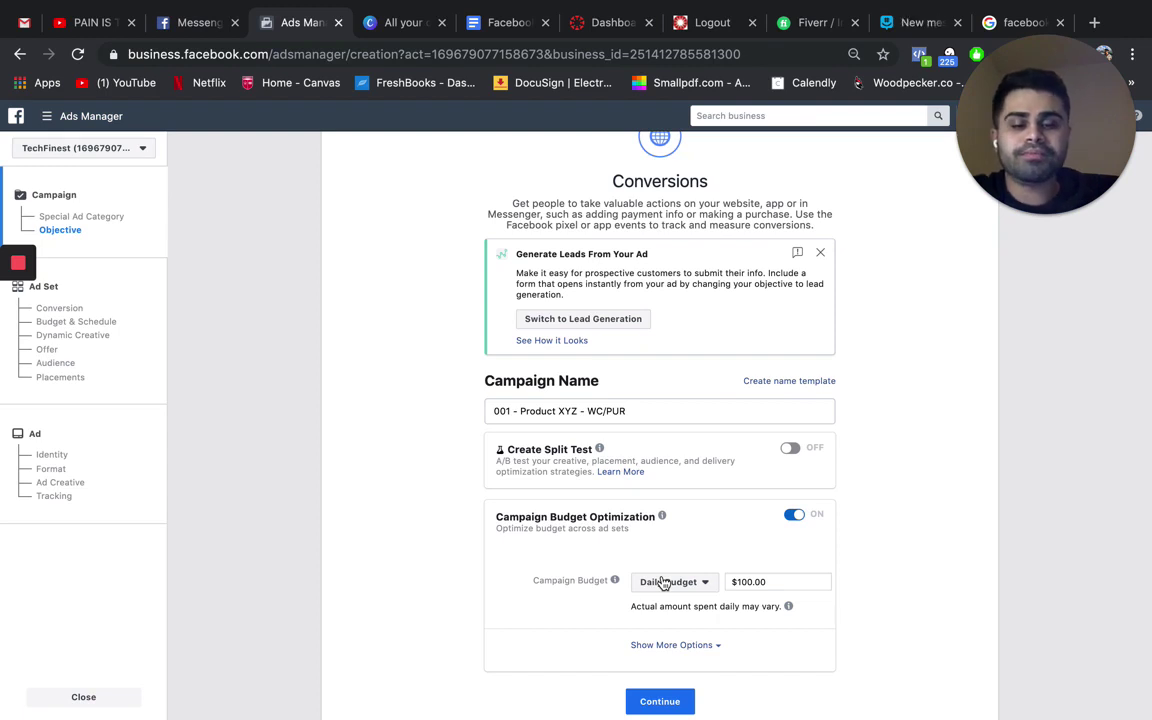
Close the Canva designs page in the browser and switch back to the campaign form in Ads Manager
key(XF86AudioLowerVolume)
scroll(663, 583, down, 1)
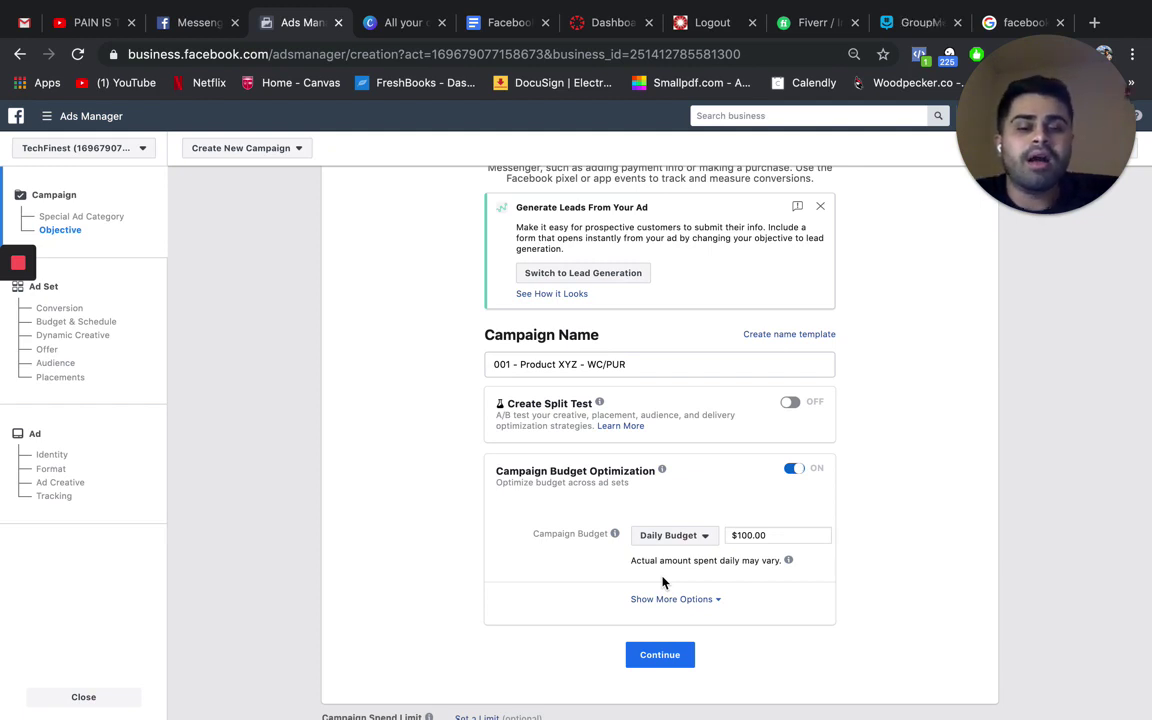
click(406, 28)
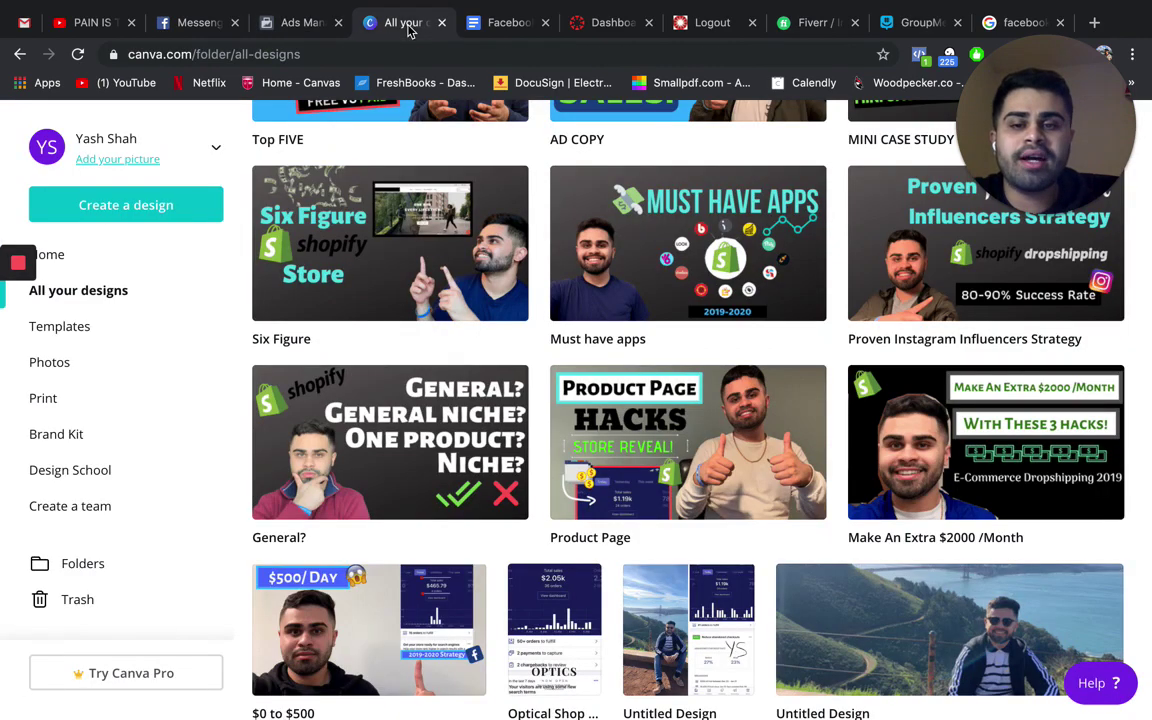
click(441, 24)
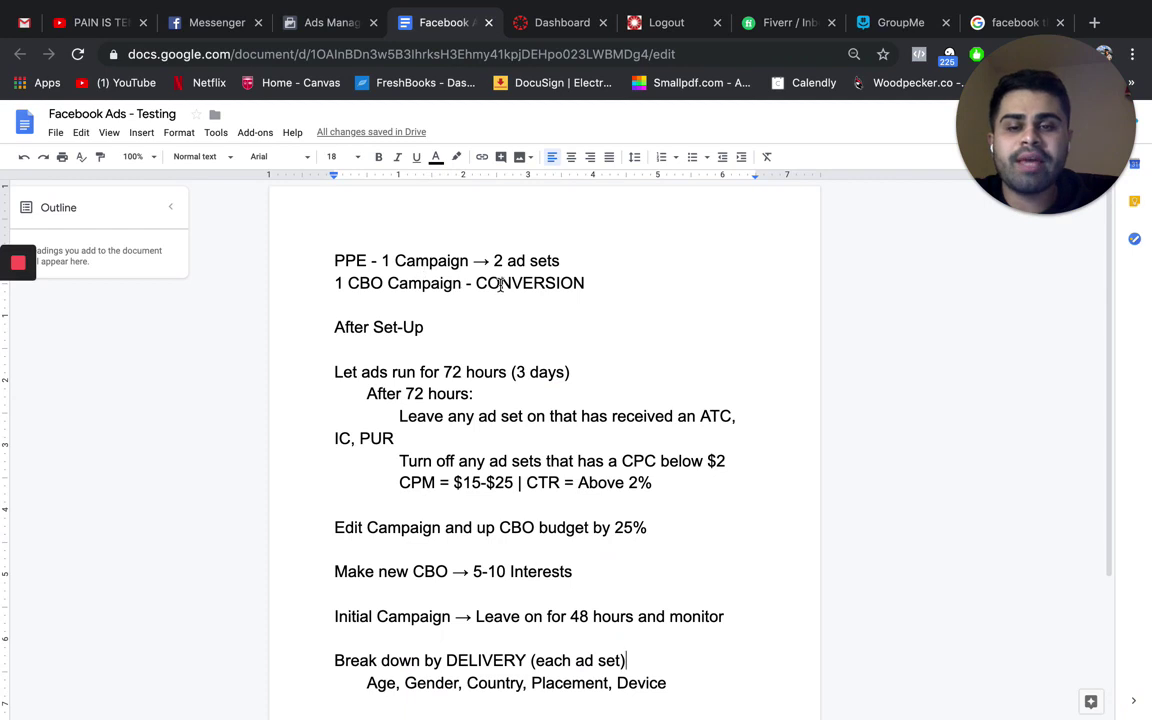
click(324, 34)
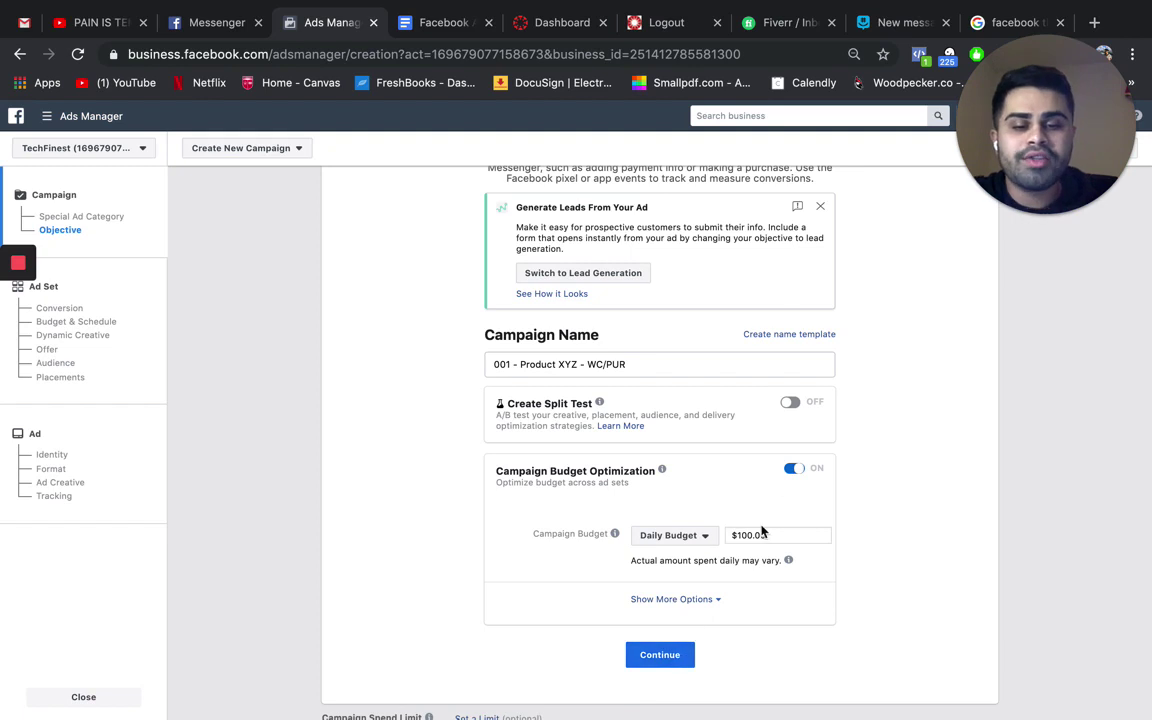
Continue to the ad set settings and select the NextGen iPhone Case pixel, dismissing the missing conversion event notice
click(684, 655)
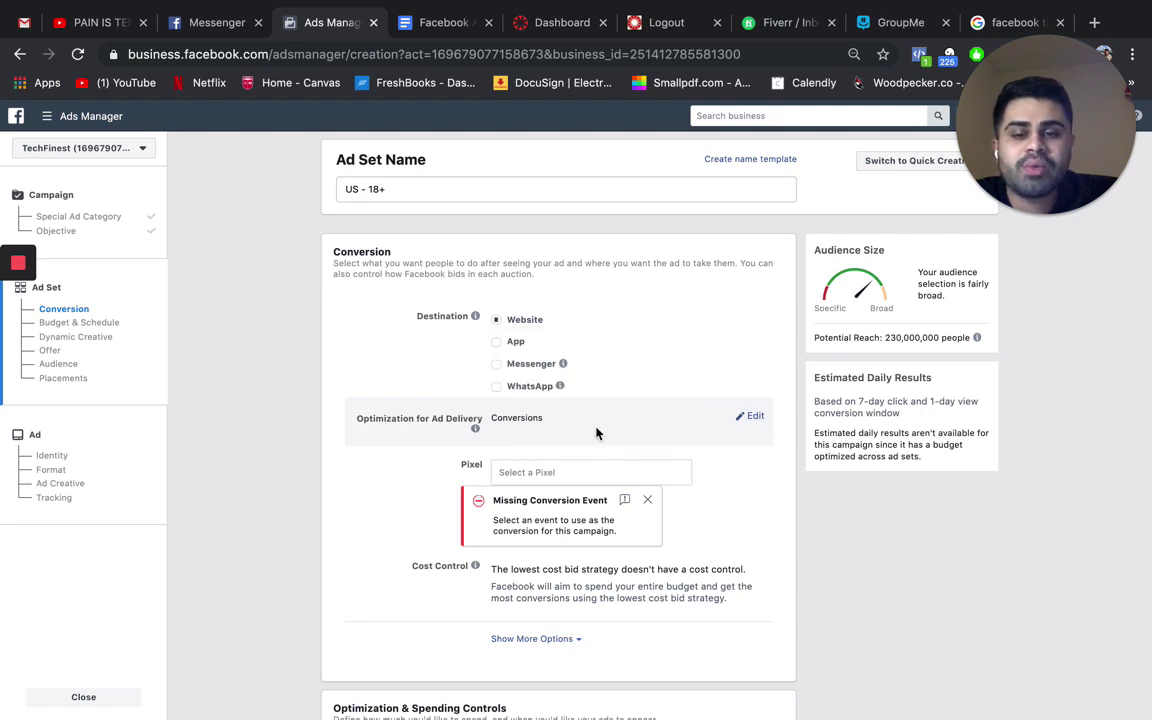
scroll(600, 430, down, 2)
click(647, 407)
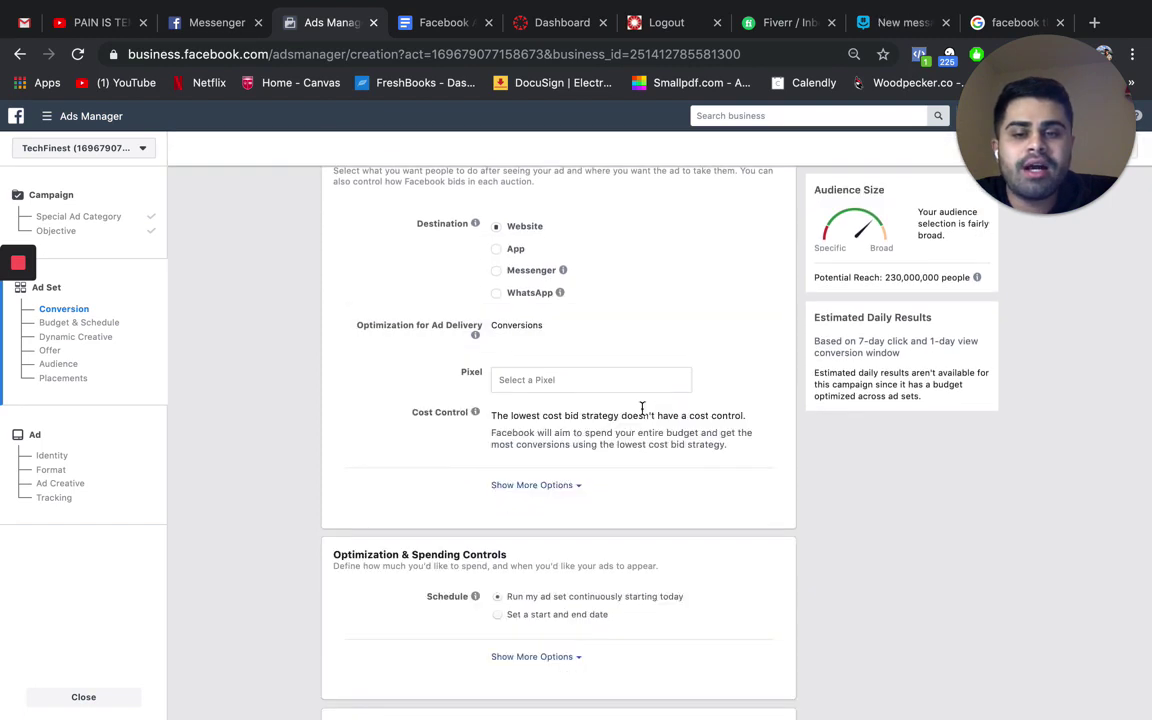
click(585, 381)
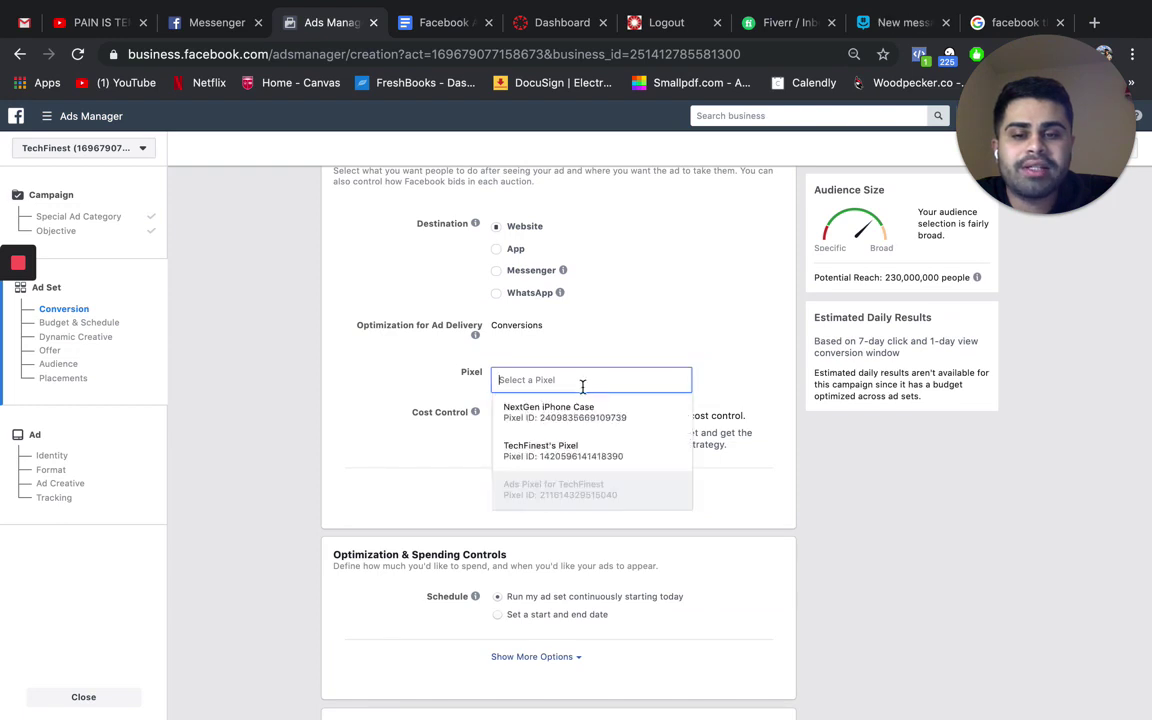
click(578, 410)
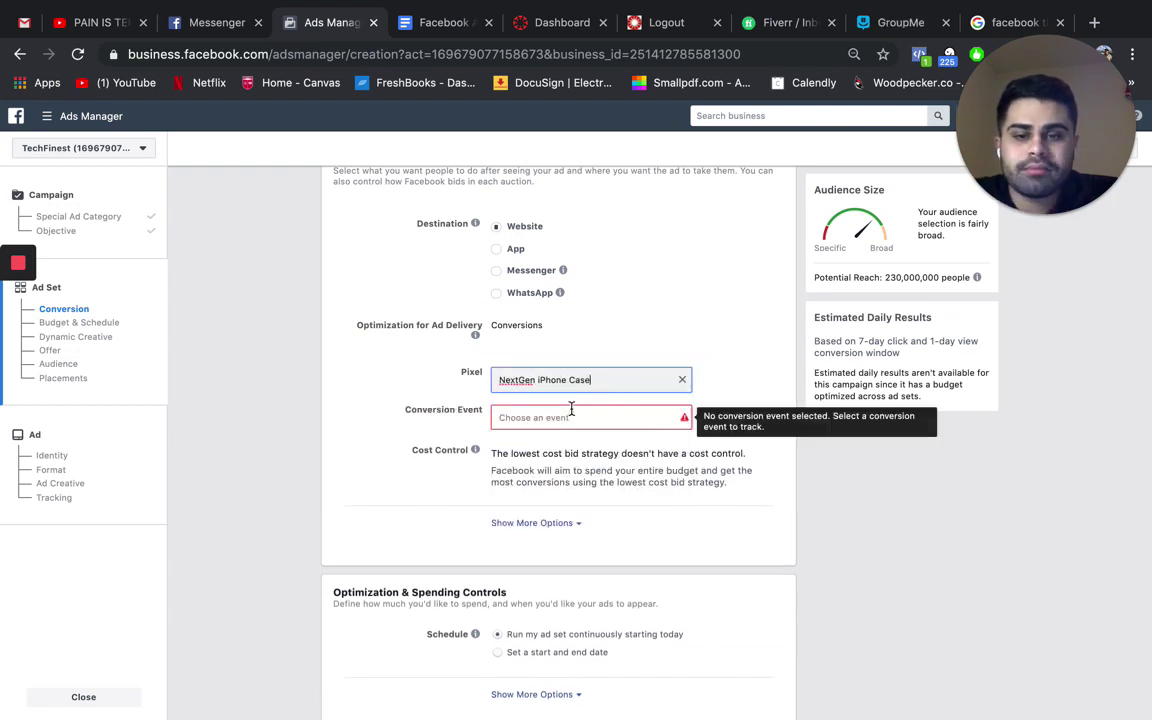
Set the ad set's conversion event to Purchase and dismiss the optimization notice below it
click(560, 420)
scroll(615, 565, down, 5)
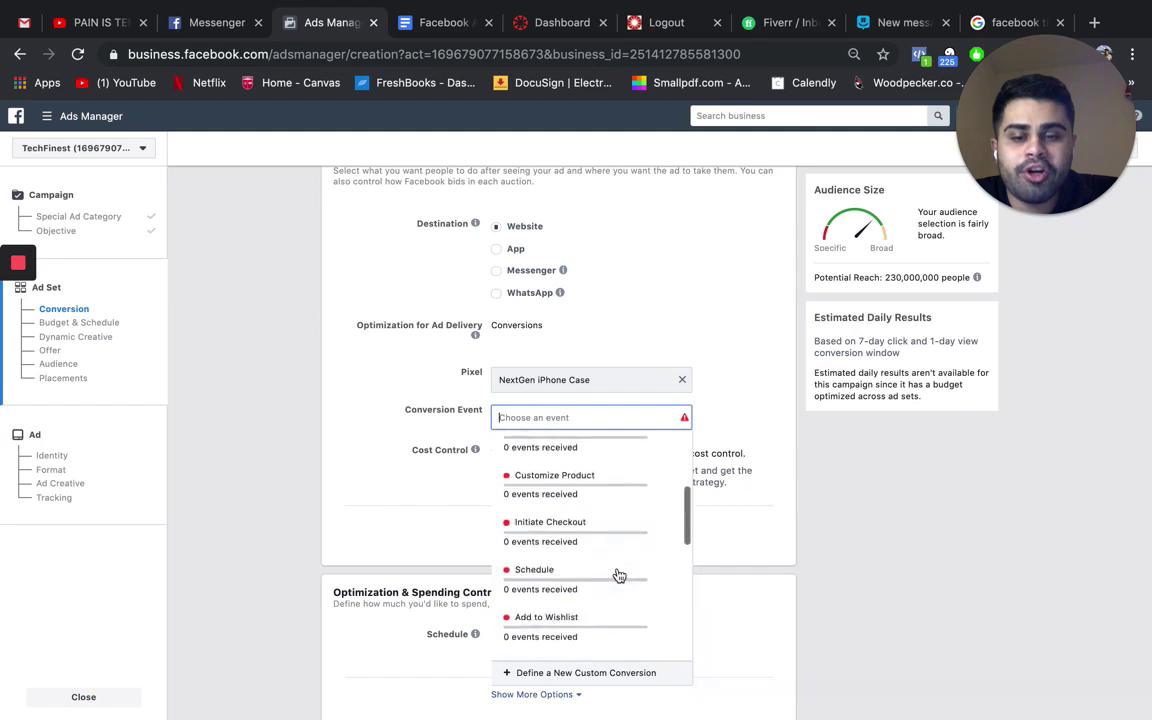
scroll(617, 573, up, 5)
scroll(618, 575, down, 1)
scroll(618, 575, down, 10)
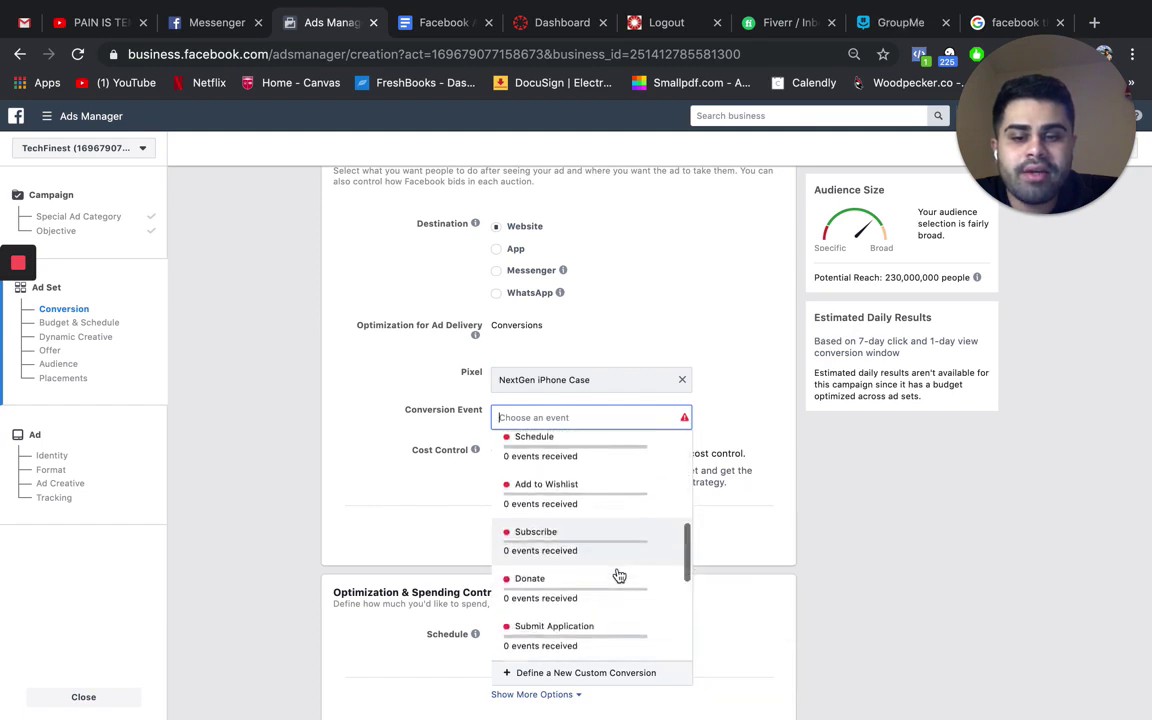
scroll(618, 575, up, 5)
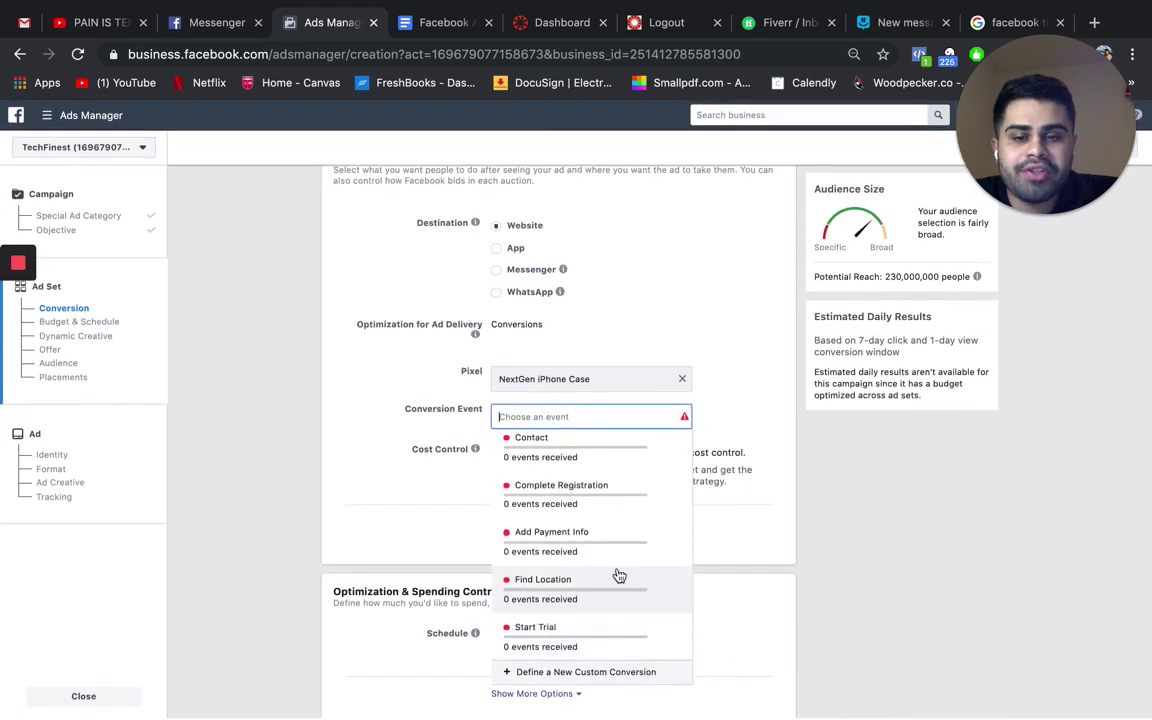
scroll(618, 575, up, 5)
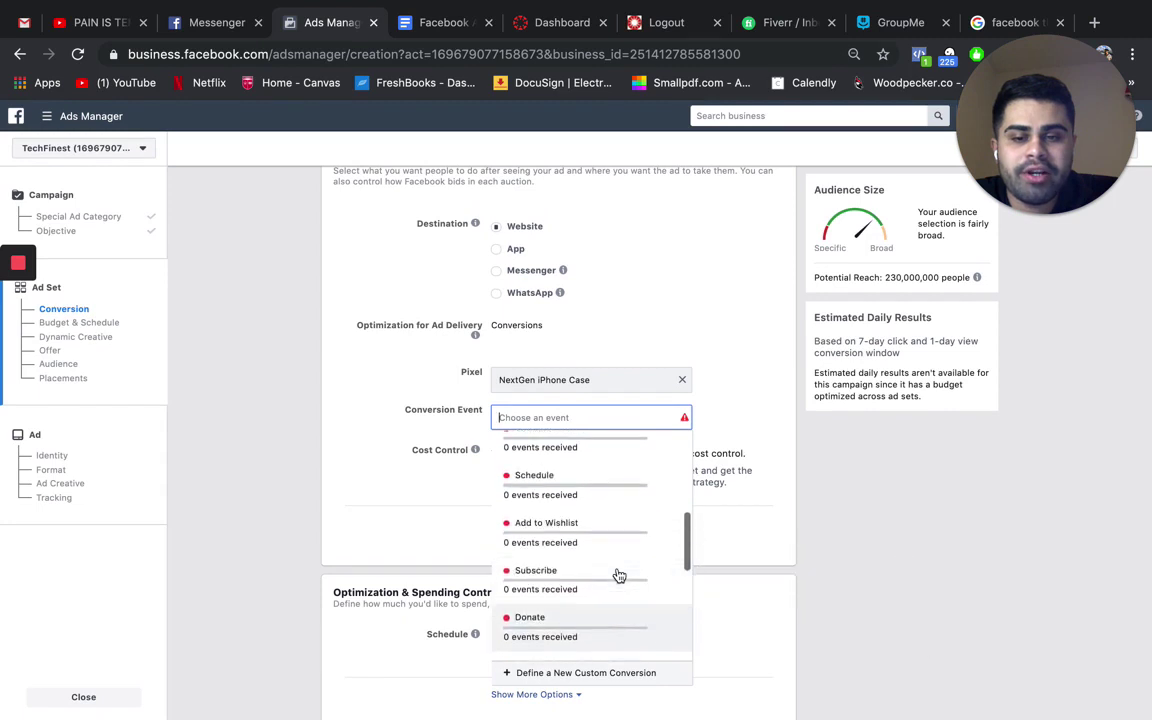
scroll(618, 575, up, 5)
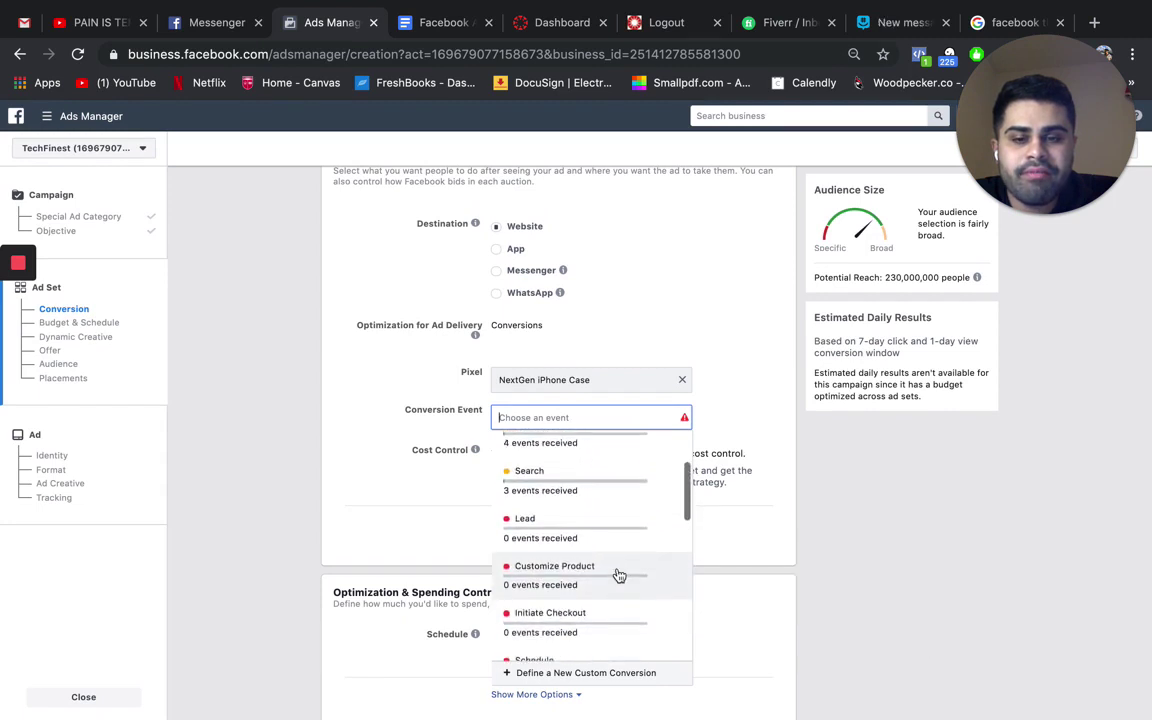
scroll(618, 575, down, 10)
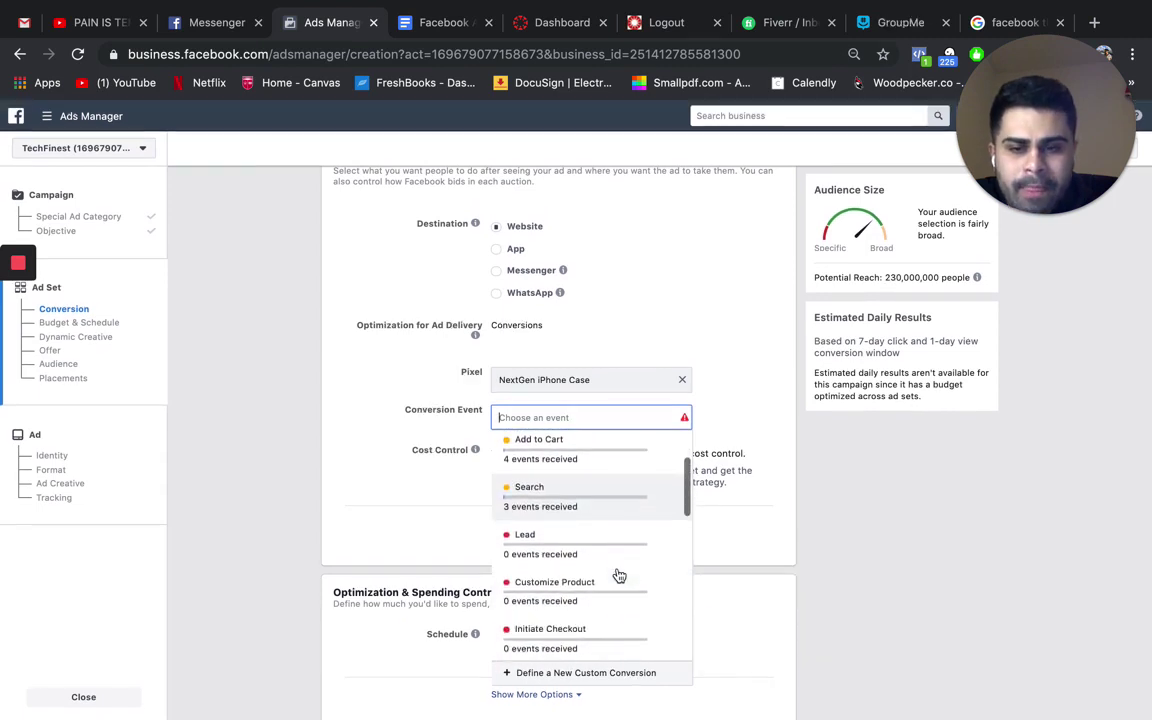
scroll(618, 575, down, 3)
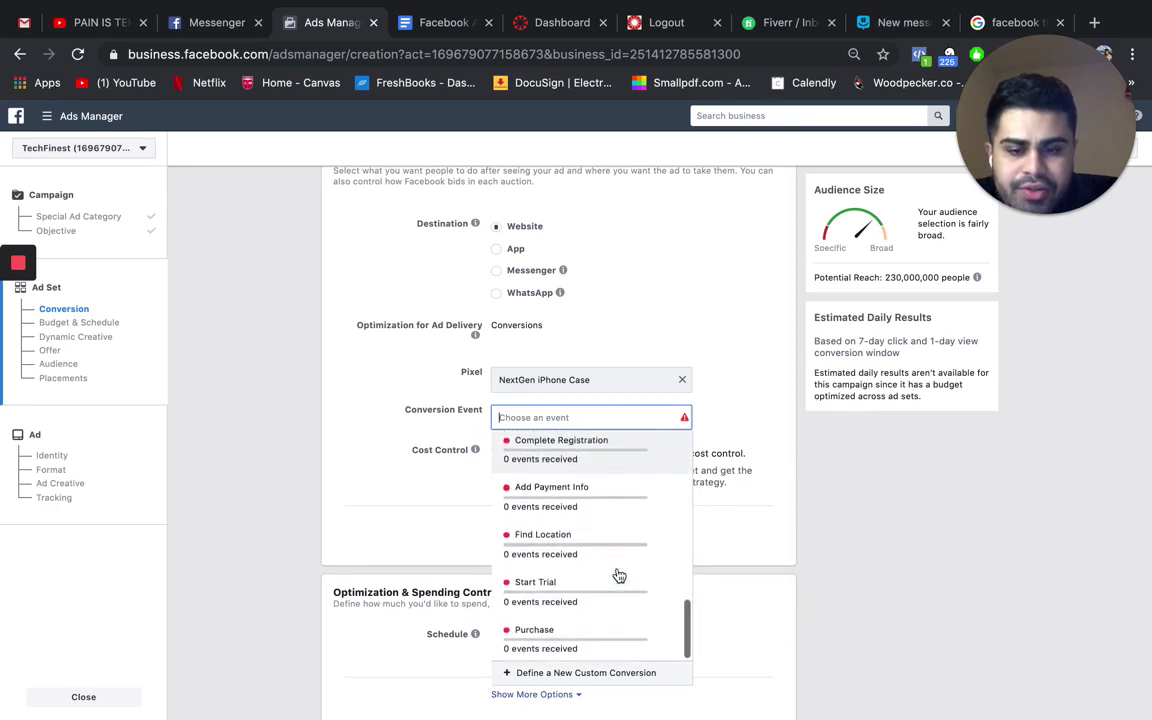
click(577, 630)
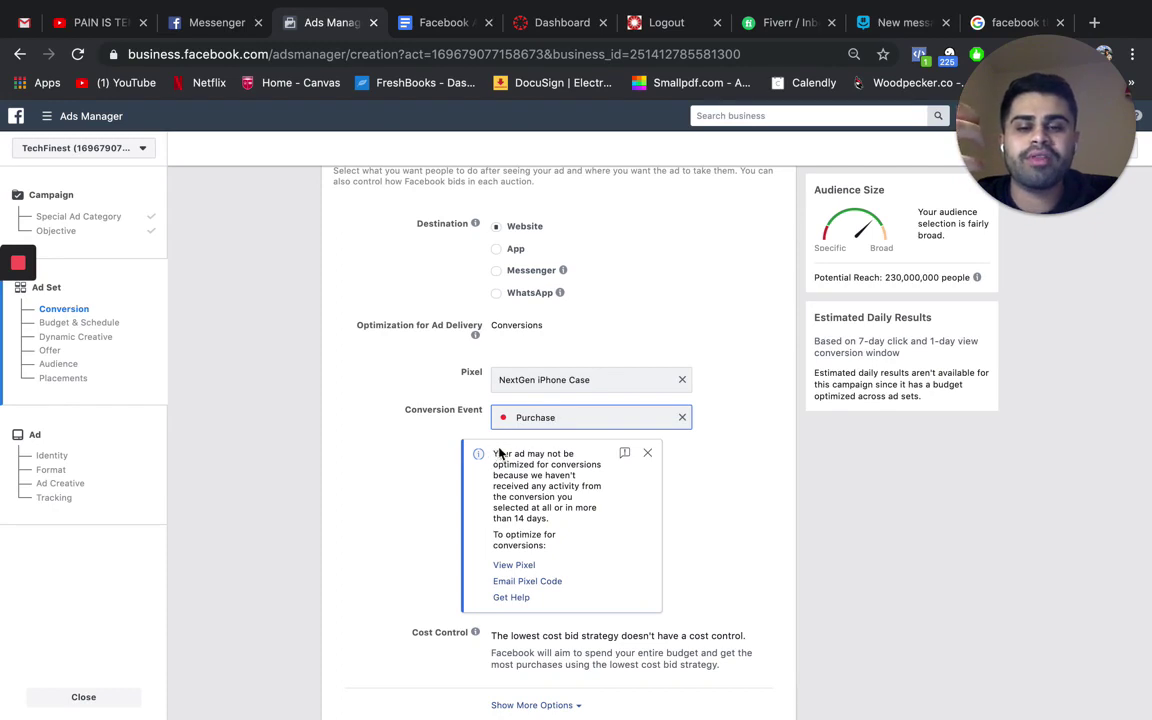
click(645, 454)
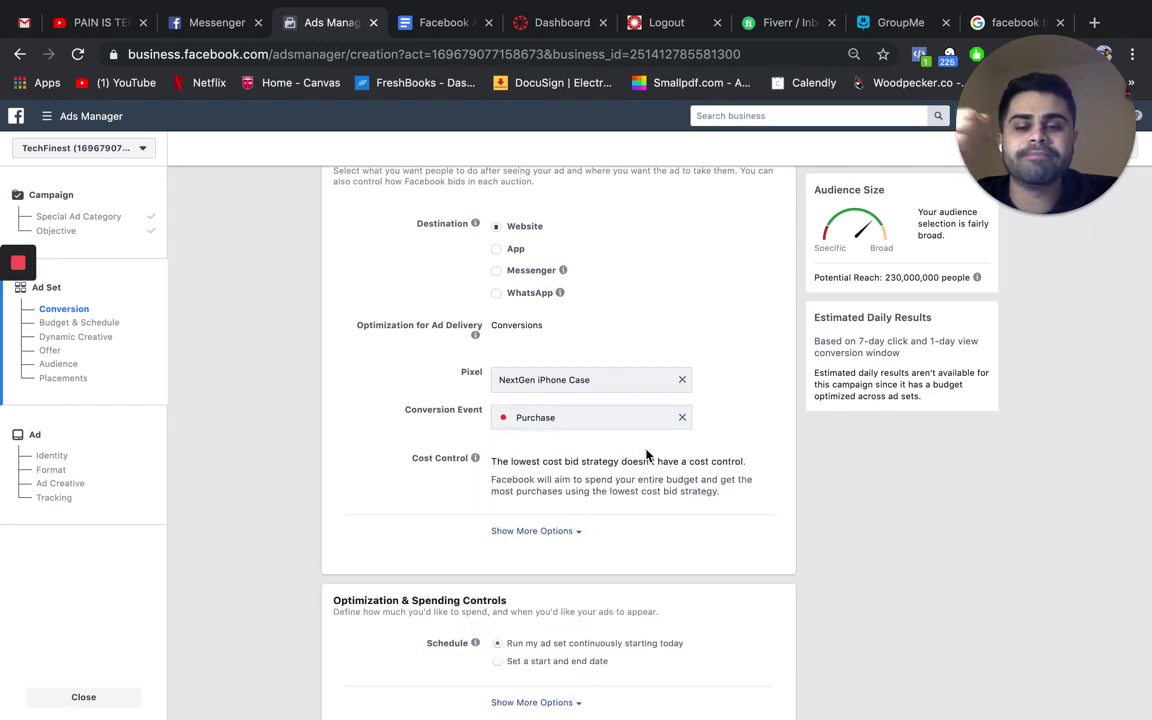
Expand the additional conversion options and review the available conversion window choices
click(575, 531)
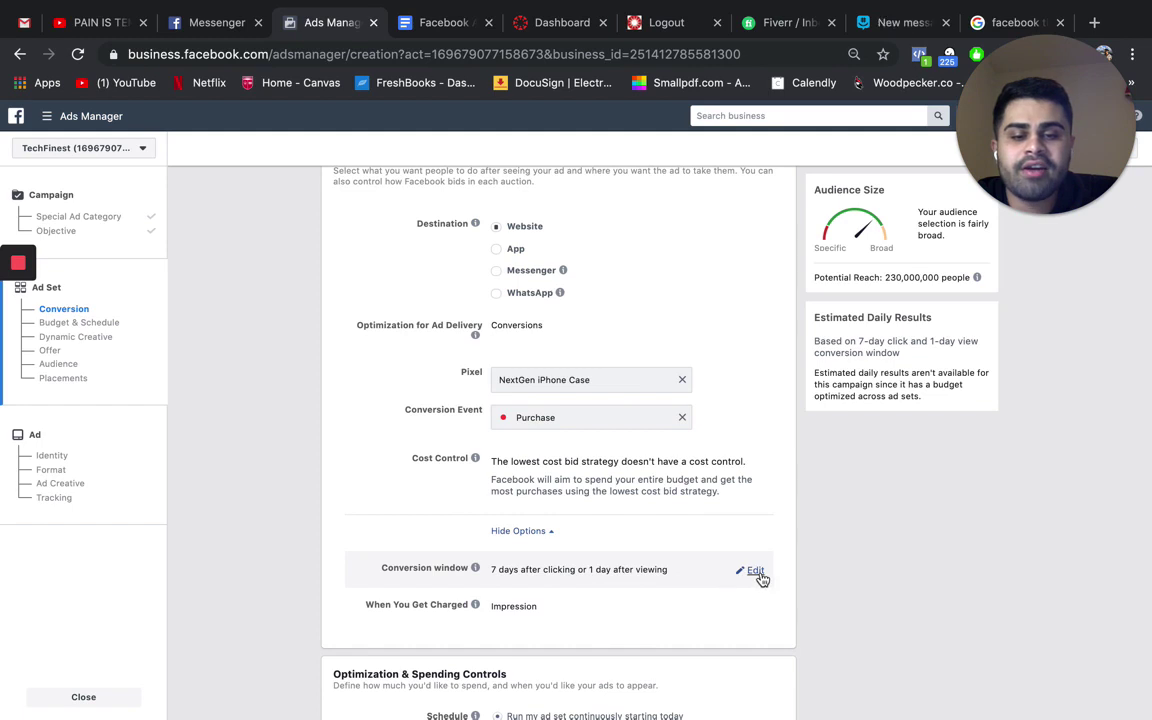
click(751, 570)
click(628, 576)
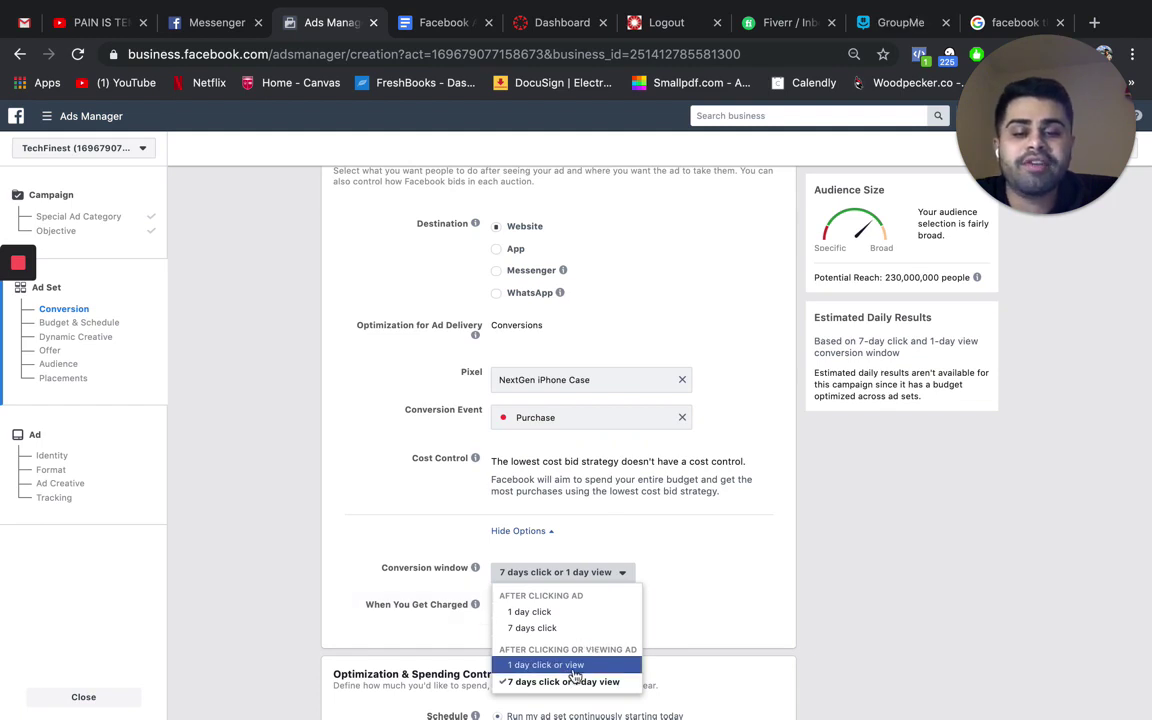
Schedule the ad set with a start and end date, starting on Dec 5, 2019 at 12:00 AM
scroll(730, 561, down, 5)
scroll(731, 561, down, 1)
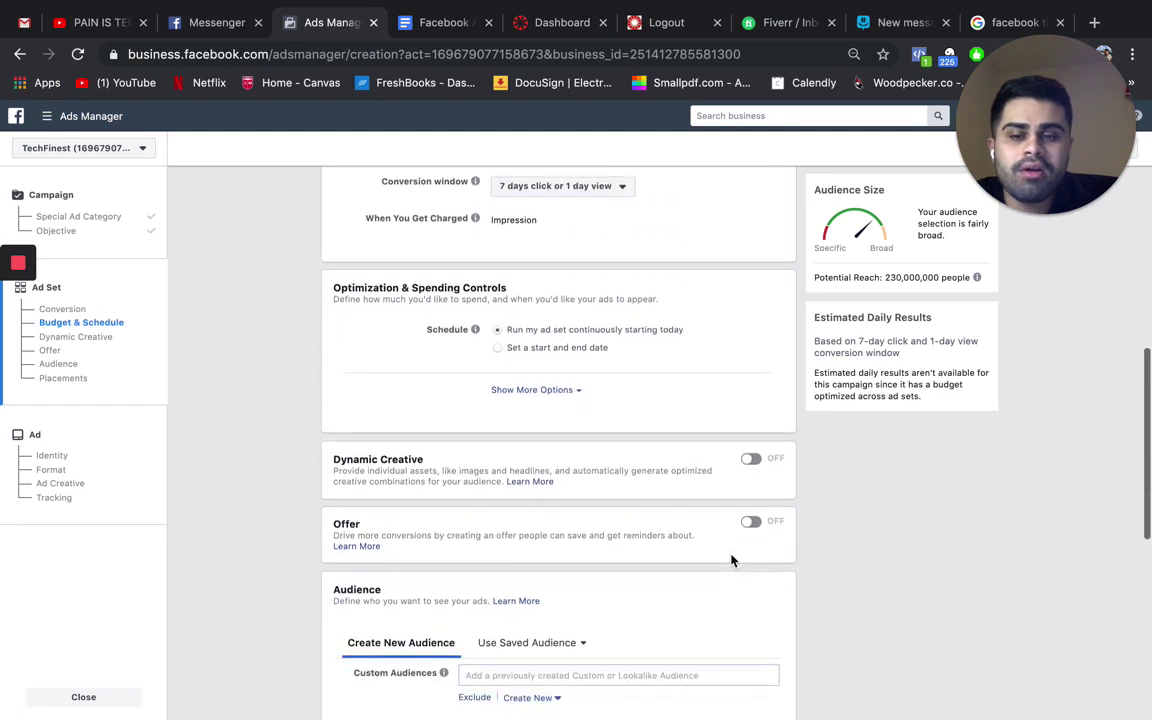
click(498, 348)
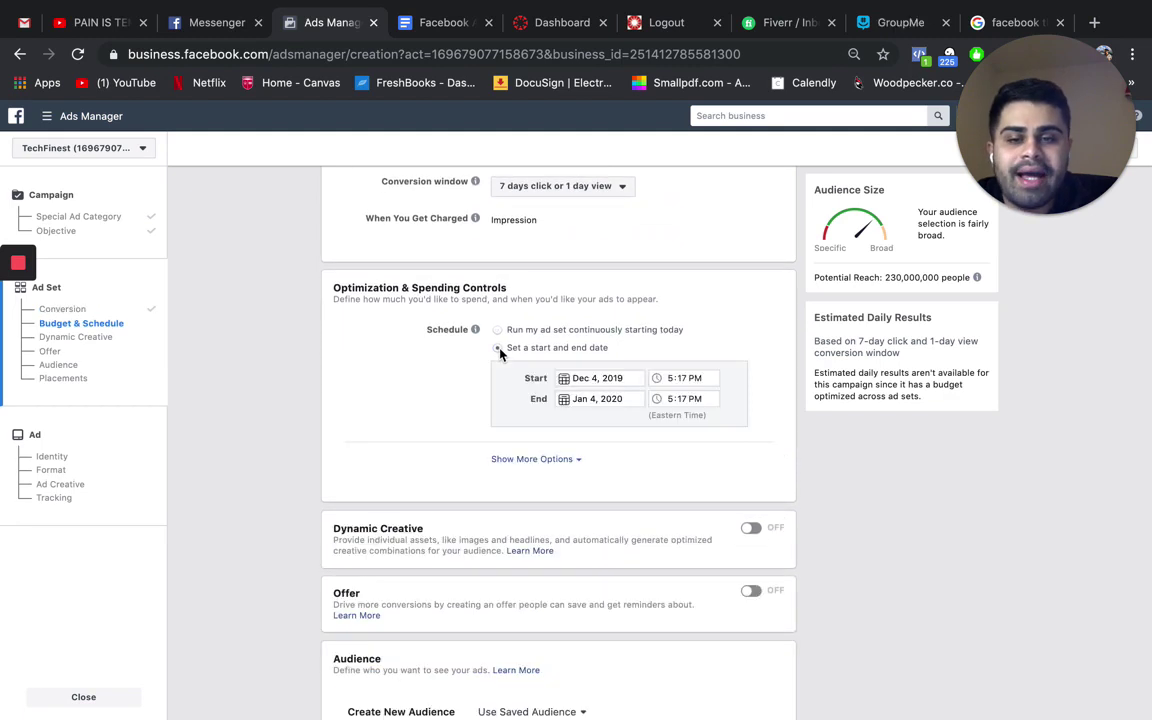
click(614, 379)
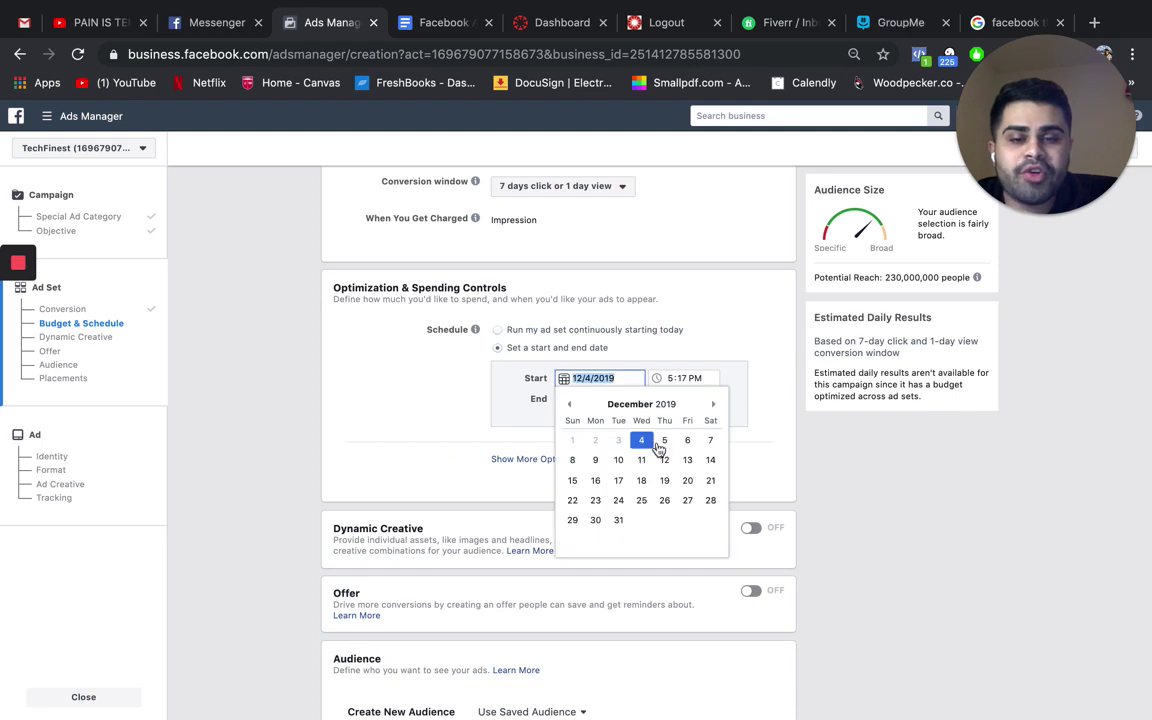
click(663, 443)
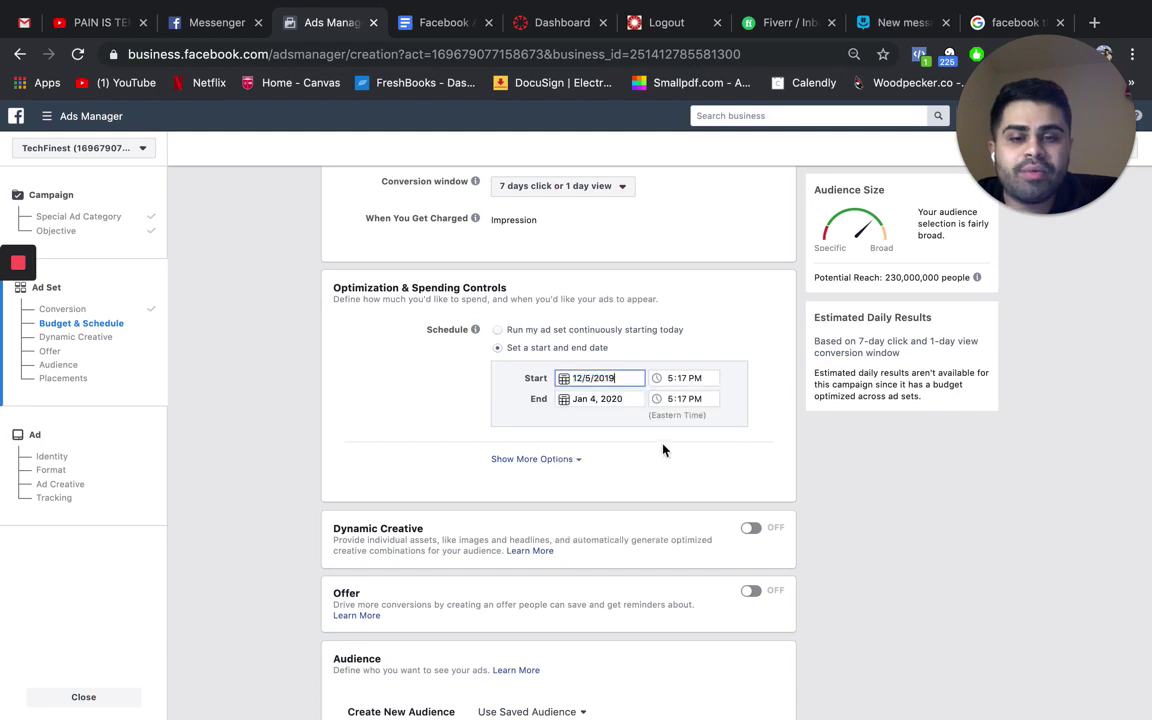
click(673, 384)
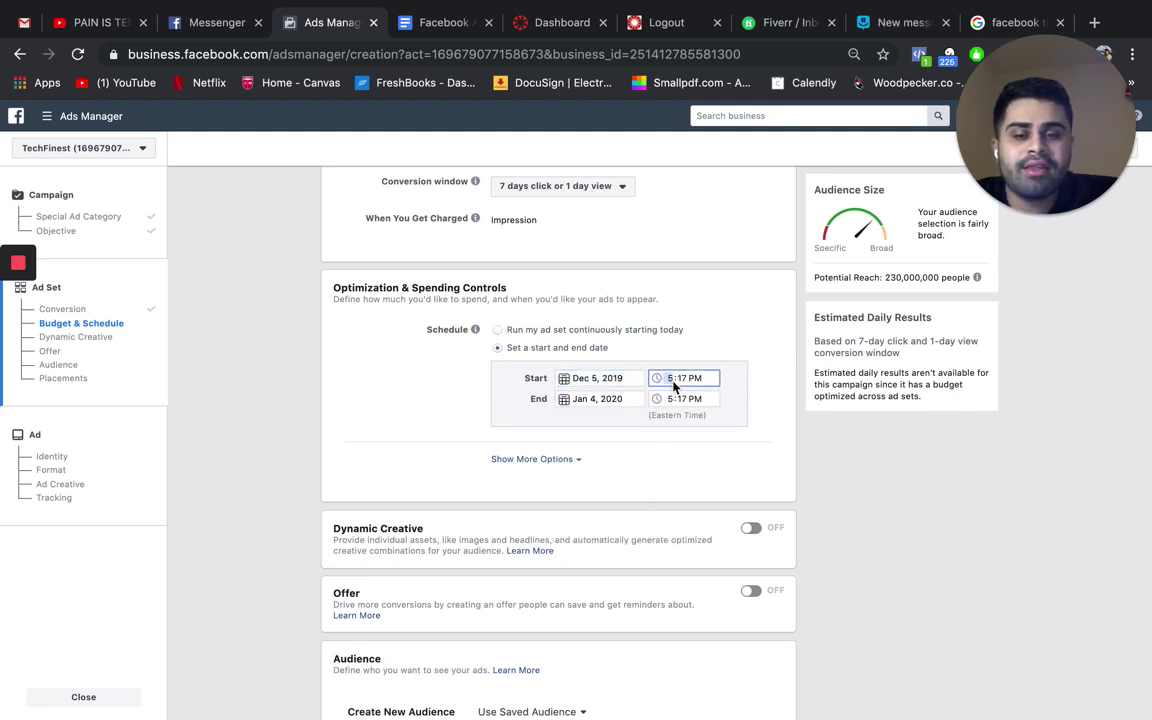
text(12)
click(681, 384)
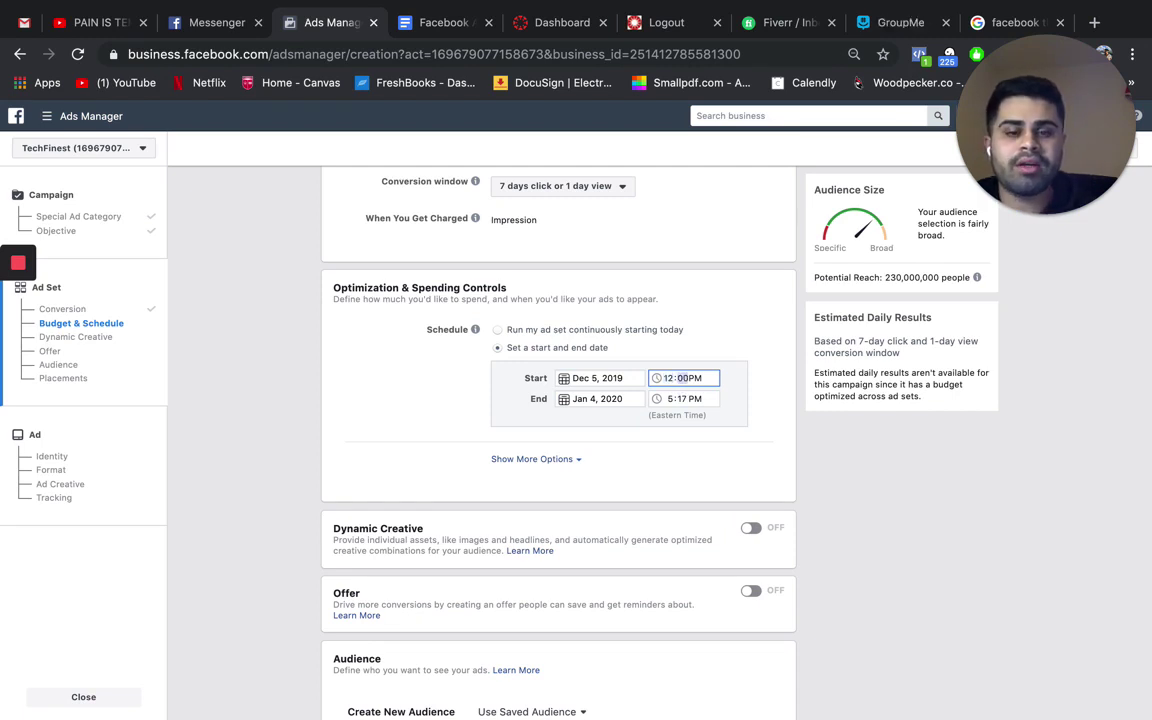
key(Tab)
text(a)
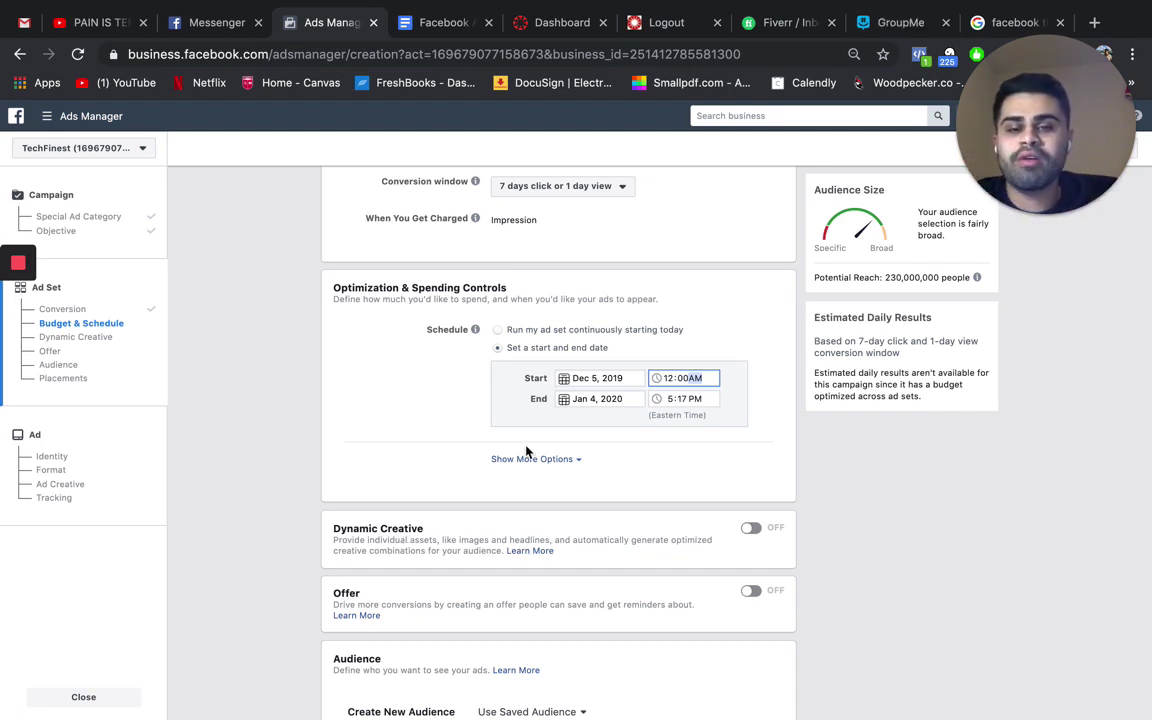
Set the end date of the ad set's schedule to Mar 1, 2020
click(591, 399)
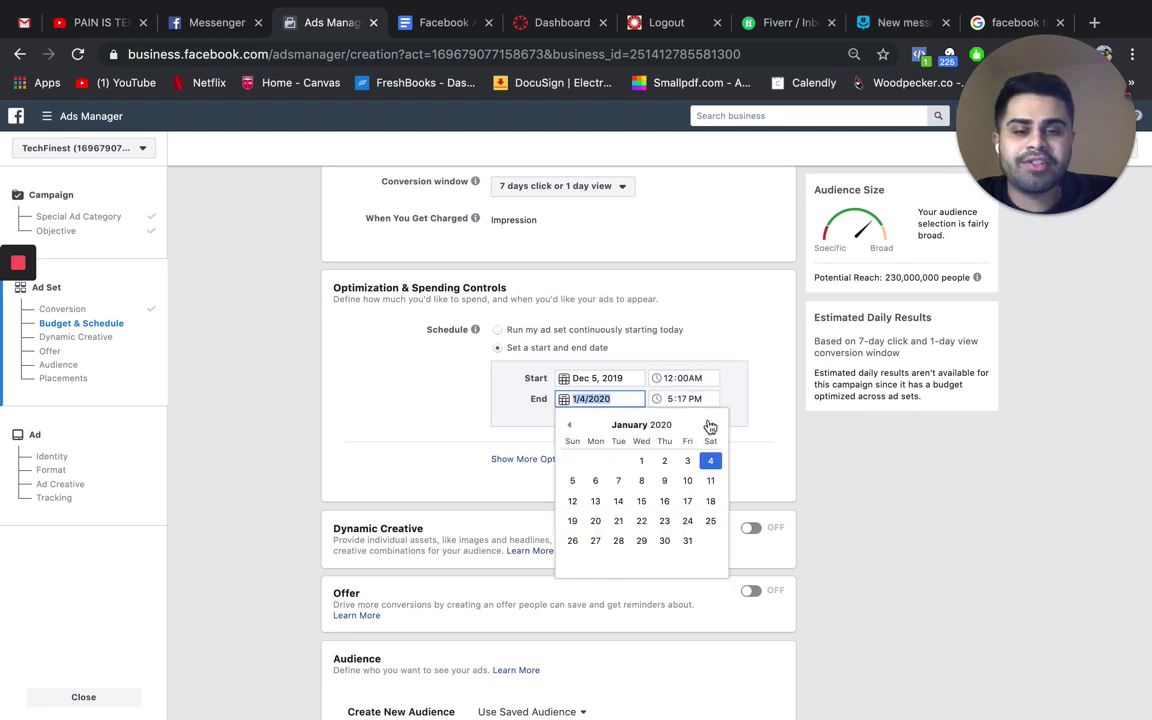
click(713, 425)
click(712, 460)
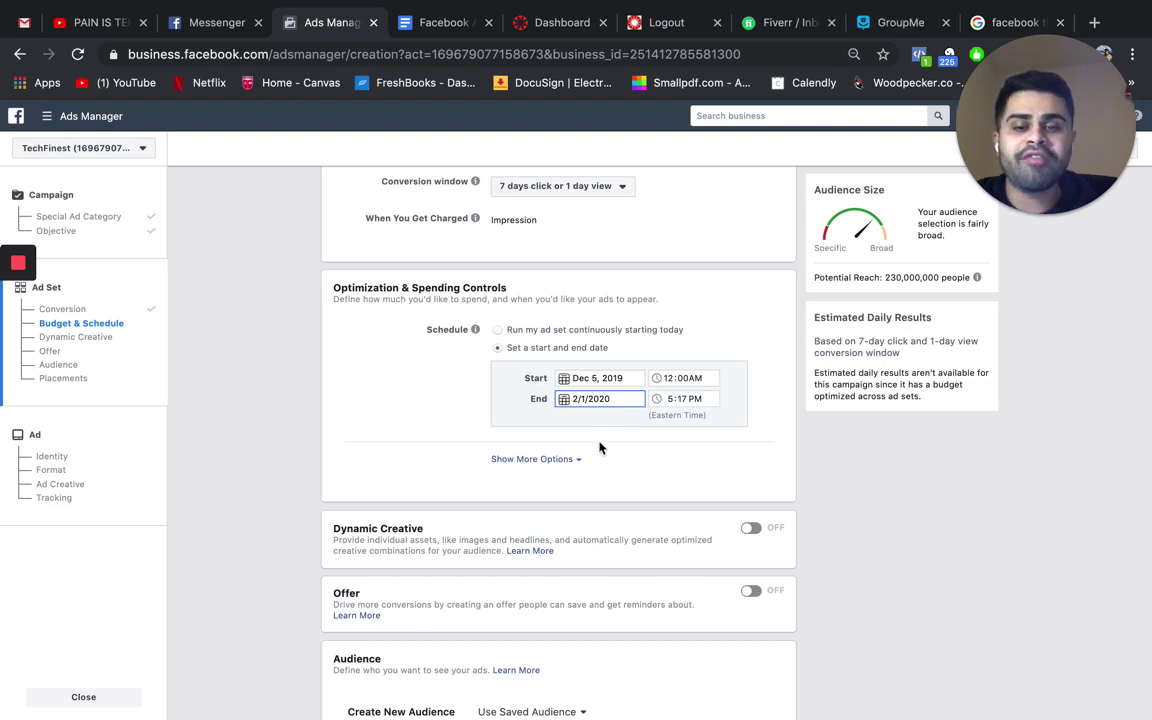
click(581, 399)
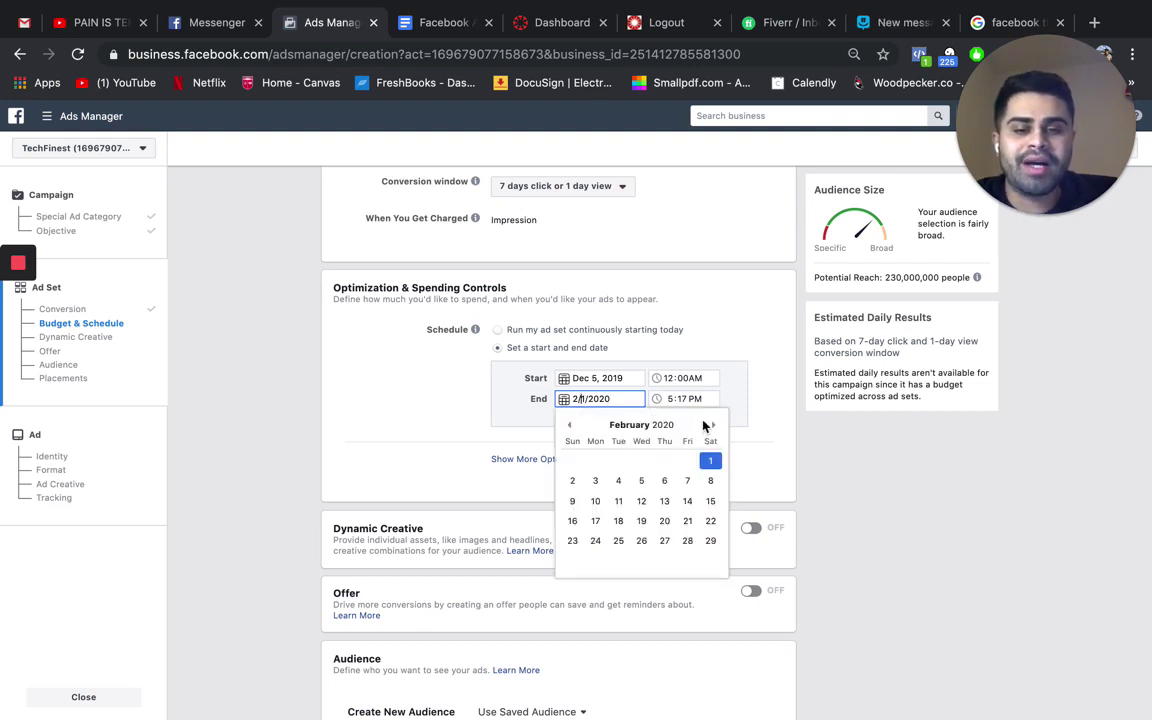
click(713, 425)
click(573, 461)
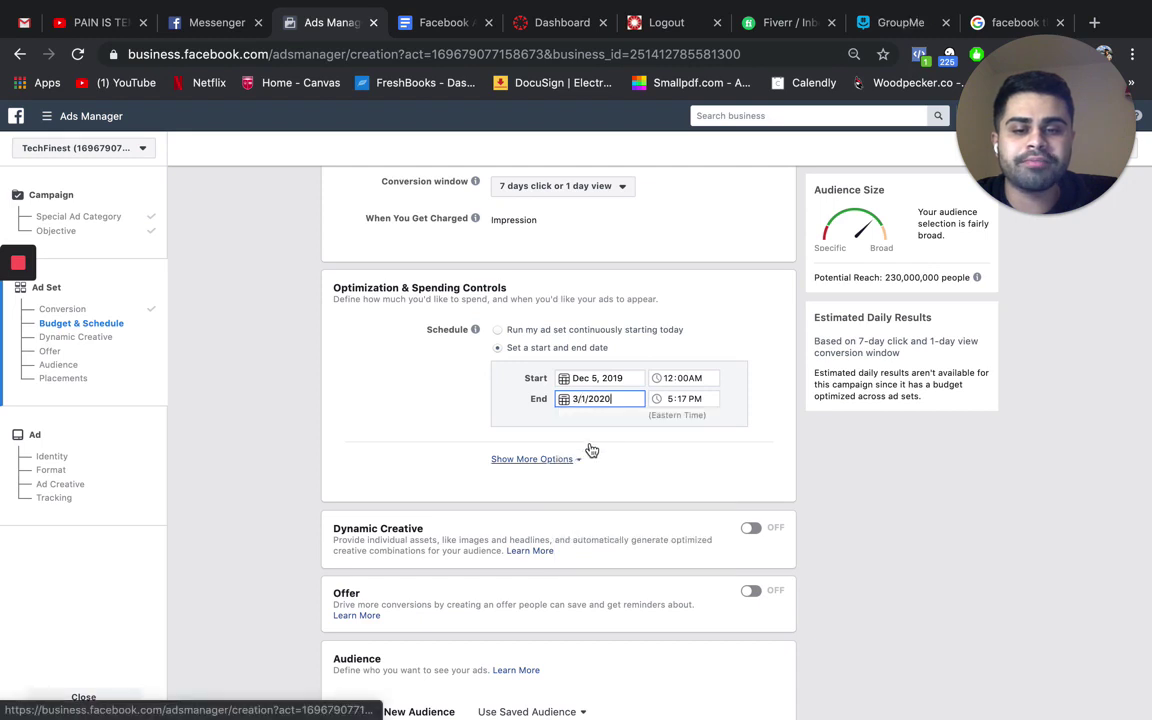
Expand the additional spending options and open the ad set spend limits to review them
click(540, 460)
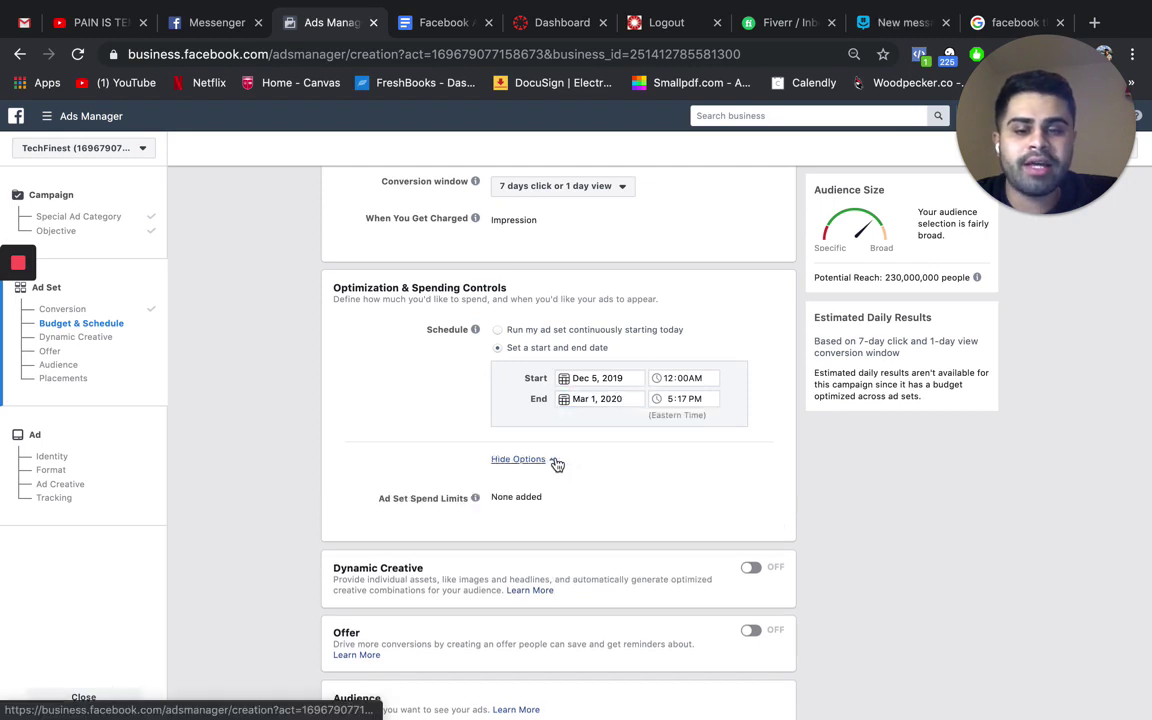
mouse_move(465, 512)
click(754, 500)
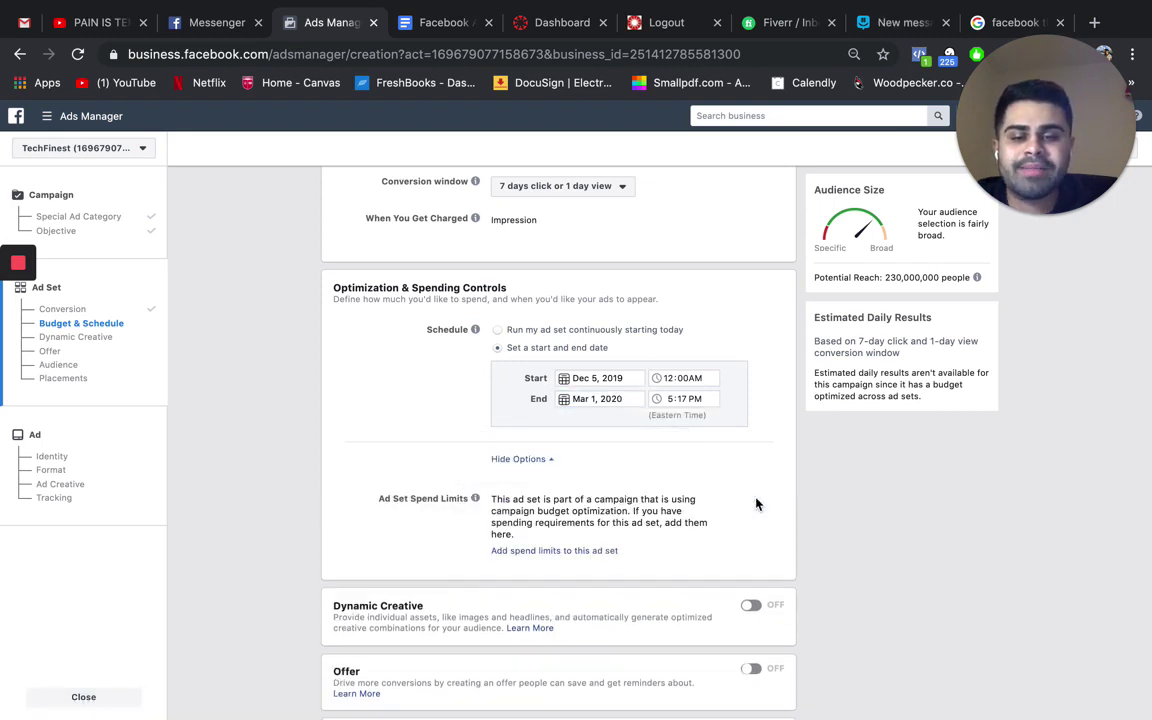
Dismiss the broad audience tip and limit the audience's location targeting to people living in this location
scroll(711, 541, down, 5)
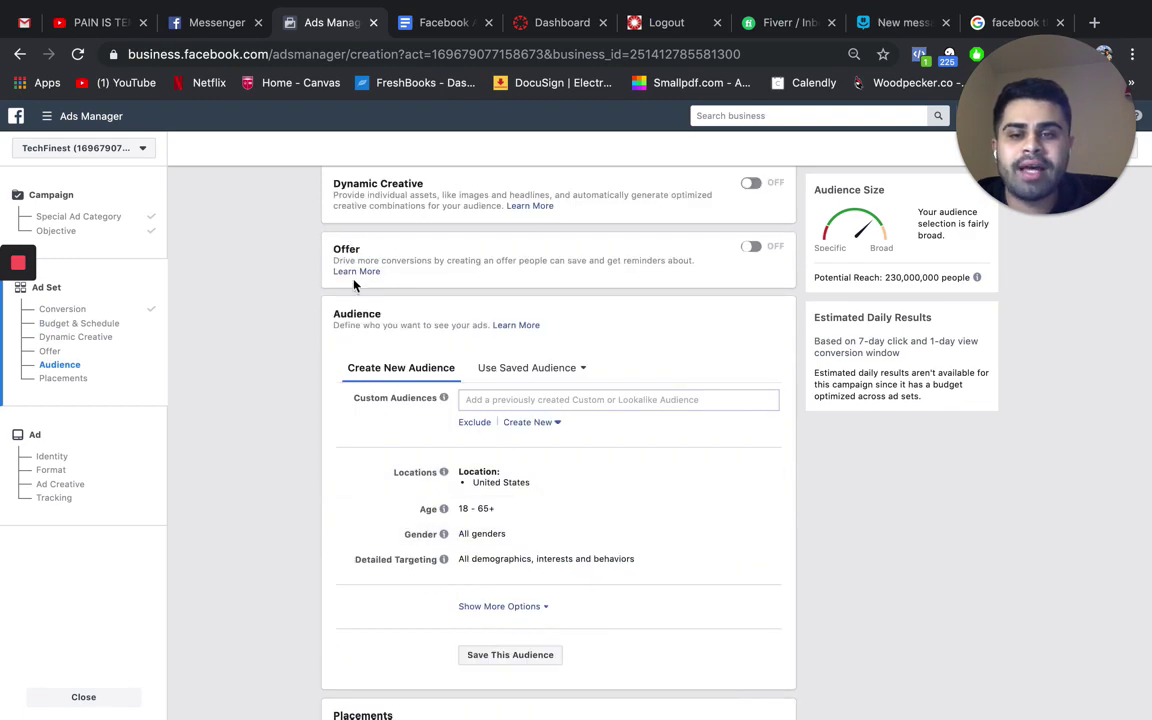
scroll(558, 347, down, 2)
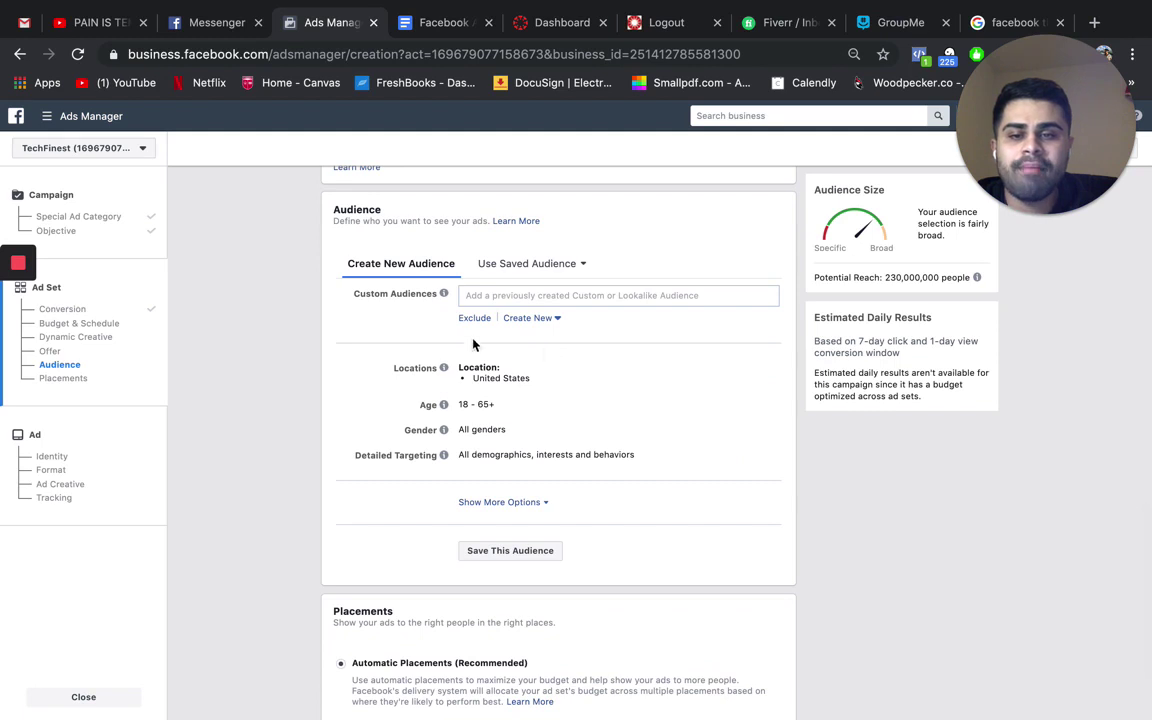
scroll(520, 340, down, 1)
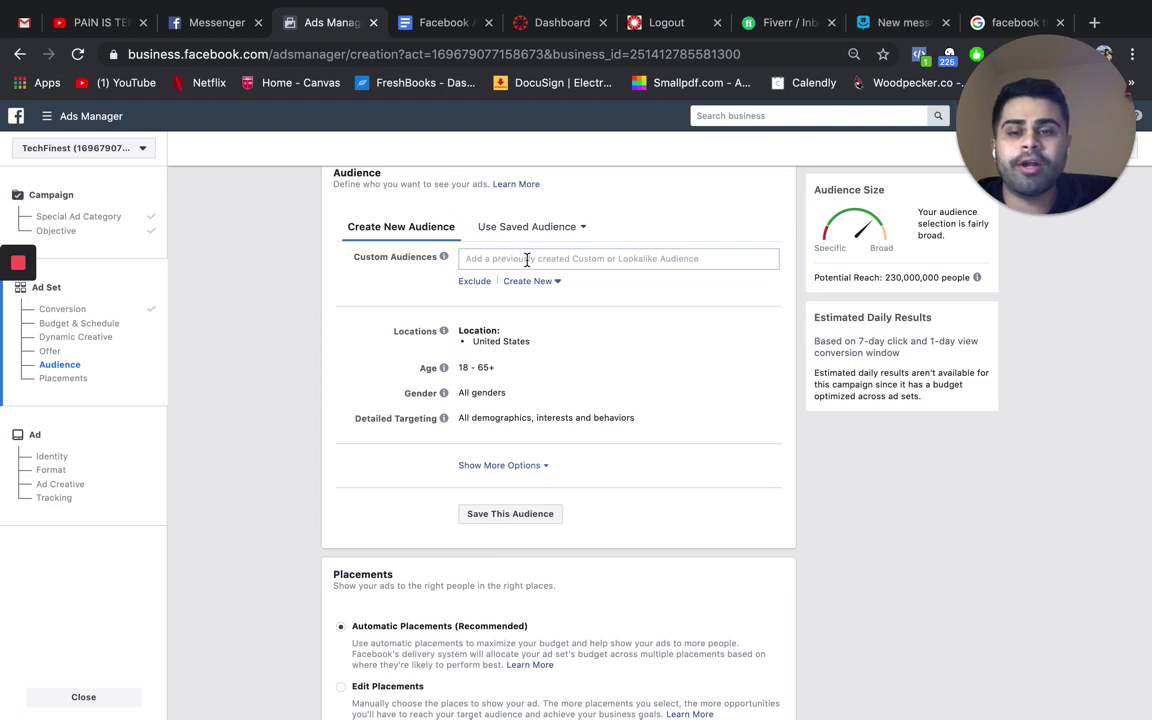
mouse_move(715, 332)
click(768, 338)
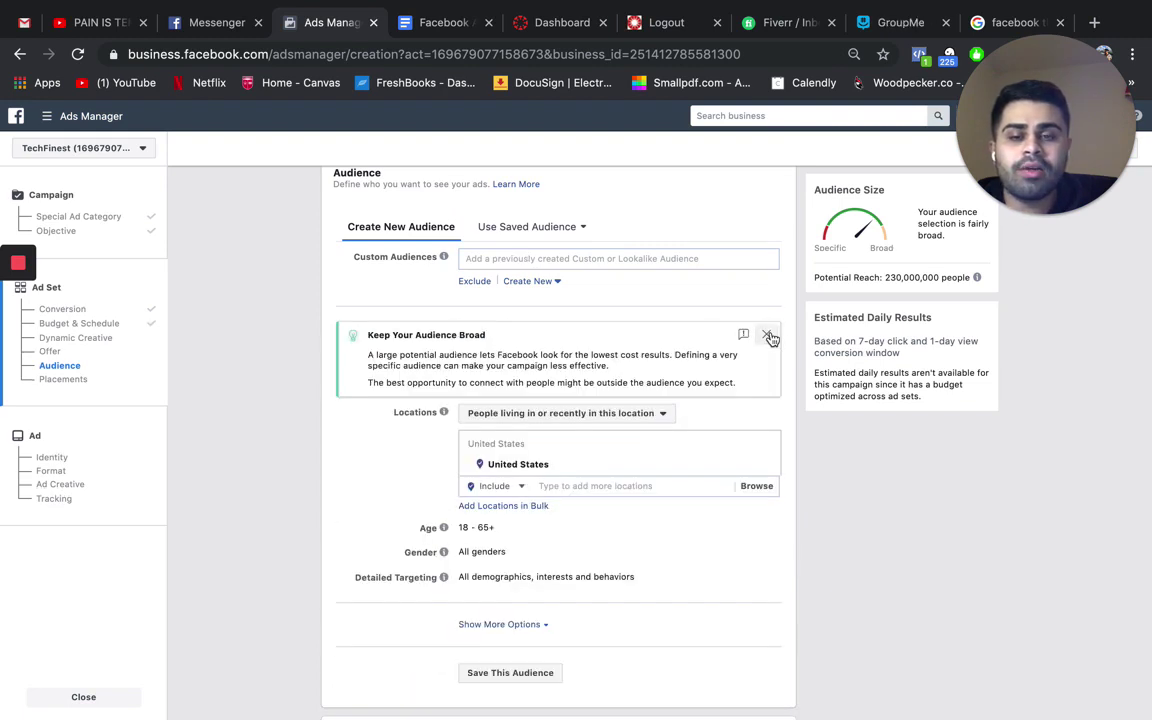
click(766, 334)
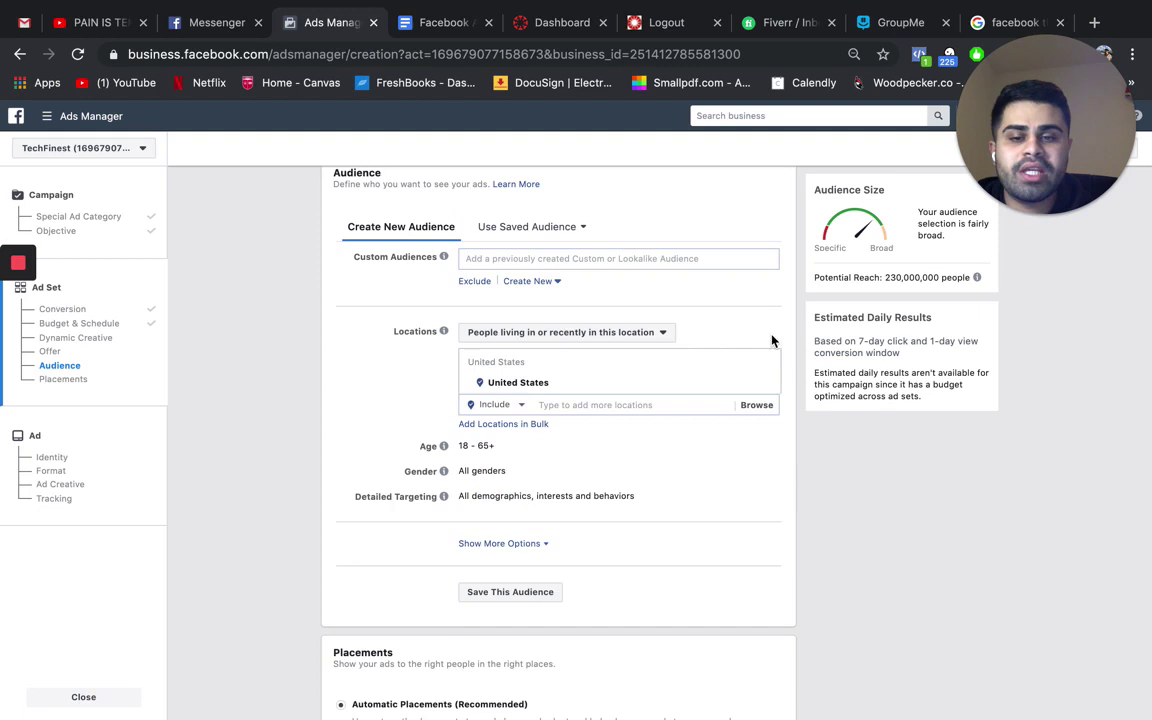
click(625, 334)
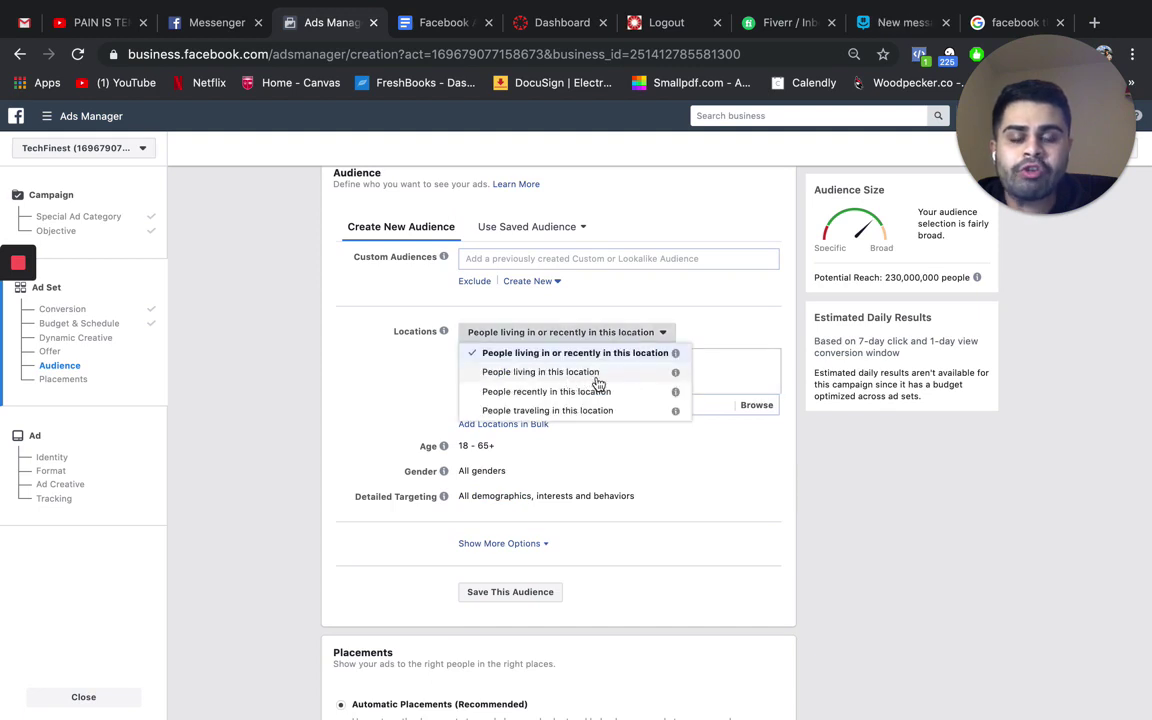
click(522, 375)
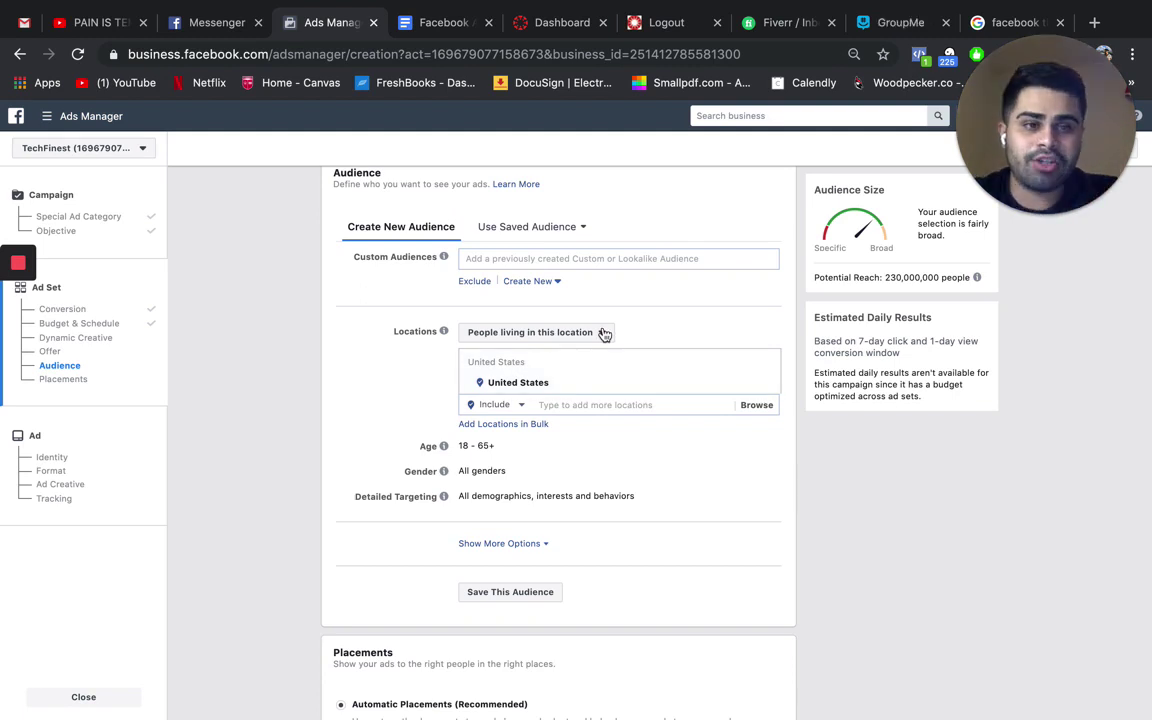
Add the countries United Kingdom and Australia to the audience's included locations
click(565, 405)
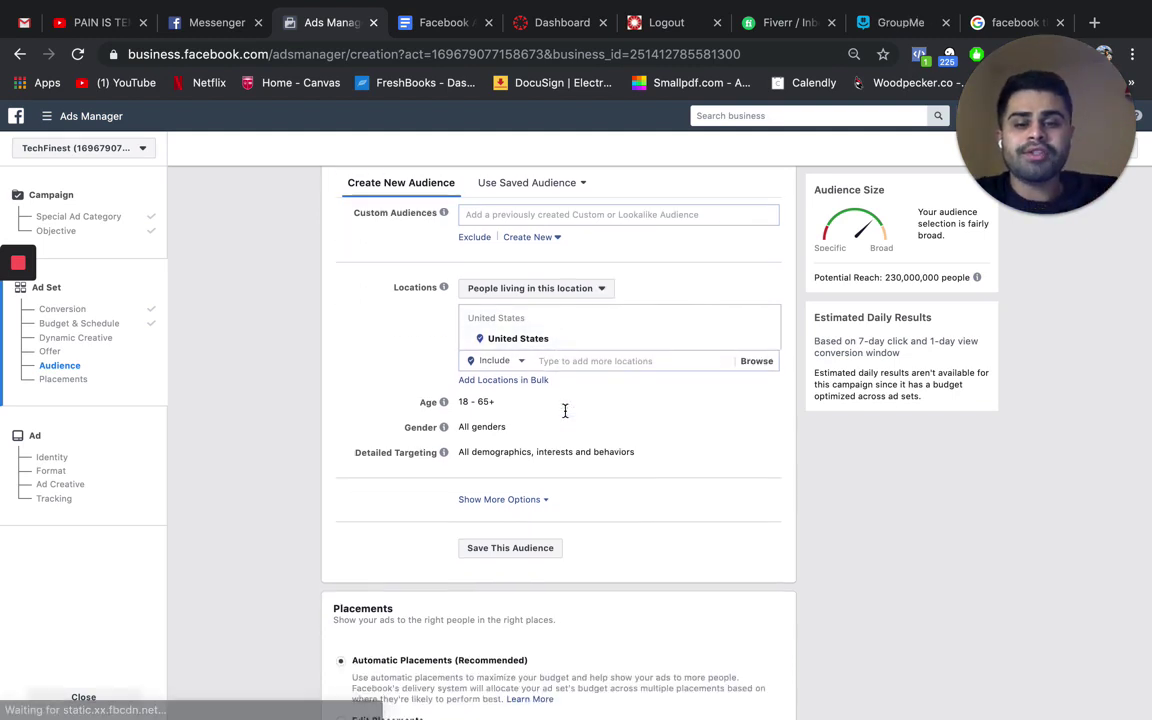
click(398, 400)
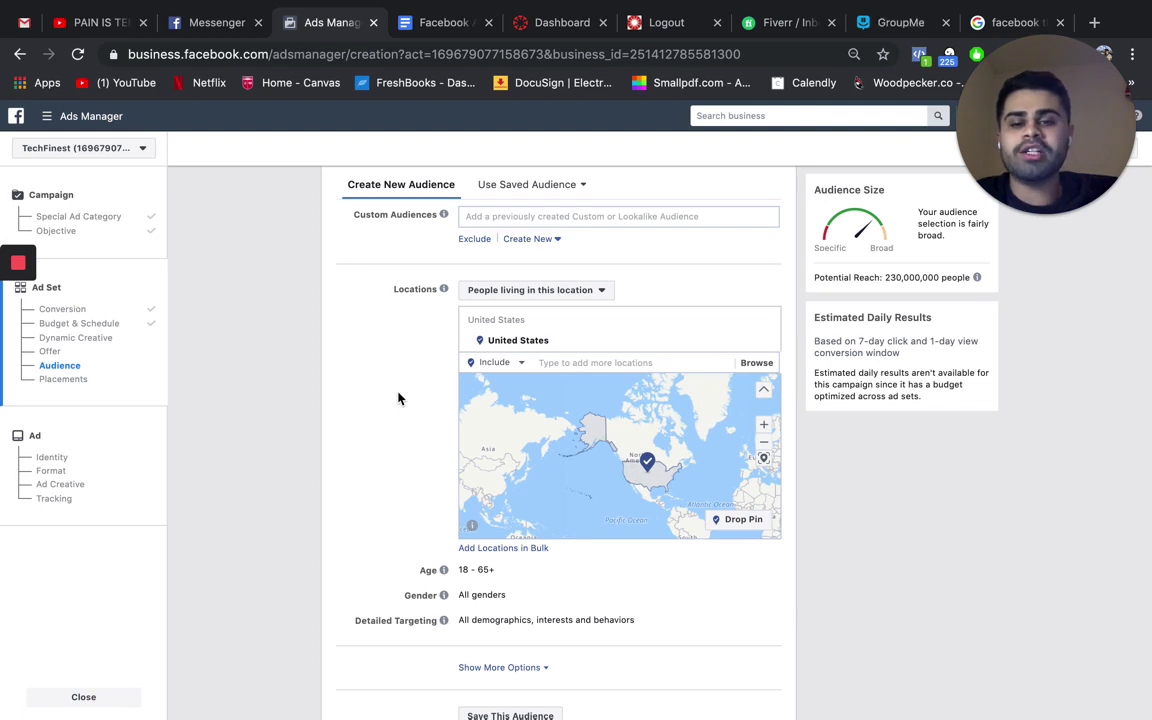
click(596, 363)
text(Un)
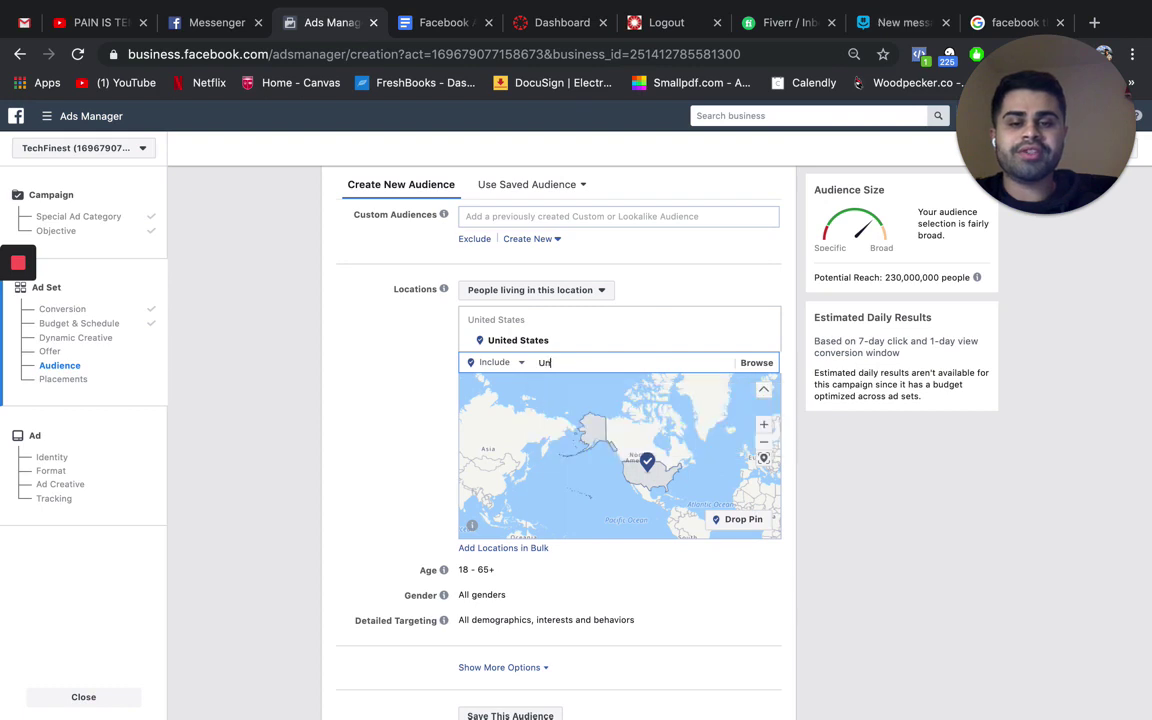
text(ited King)
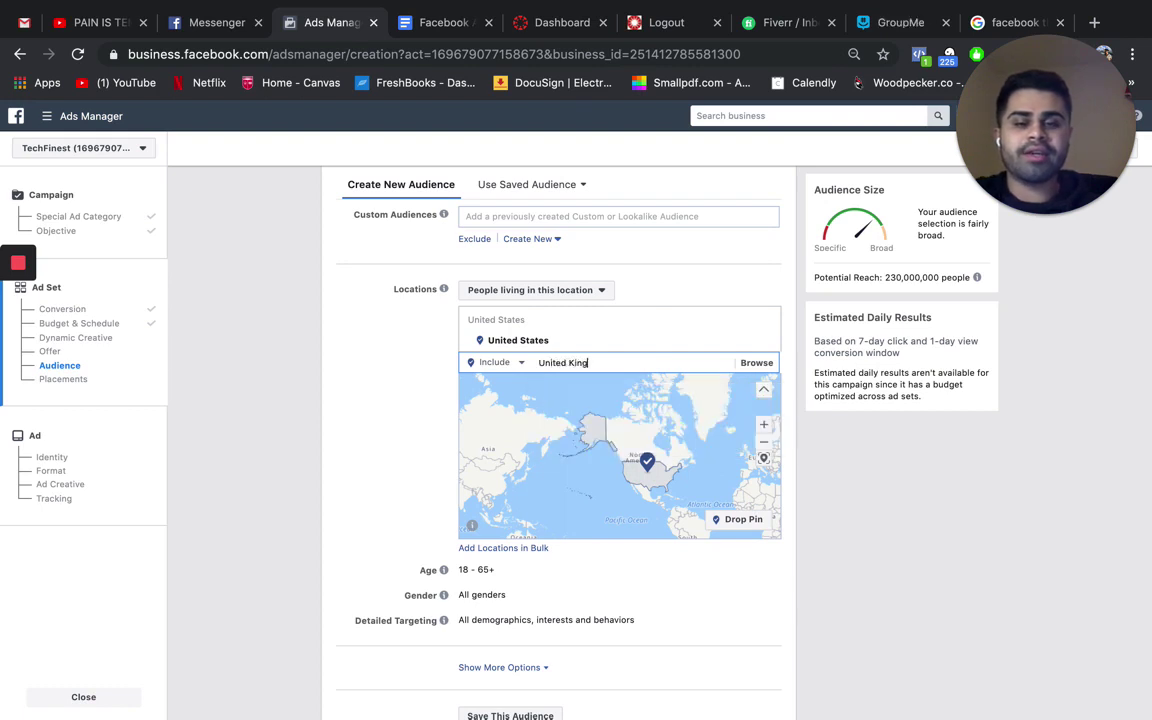
key(Return)
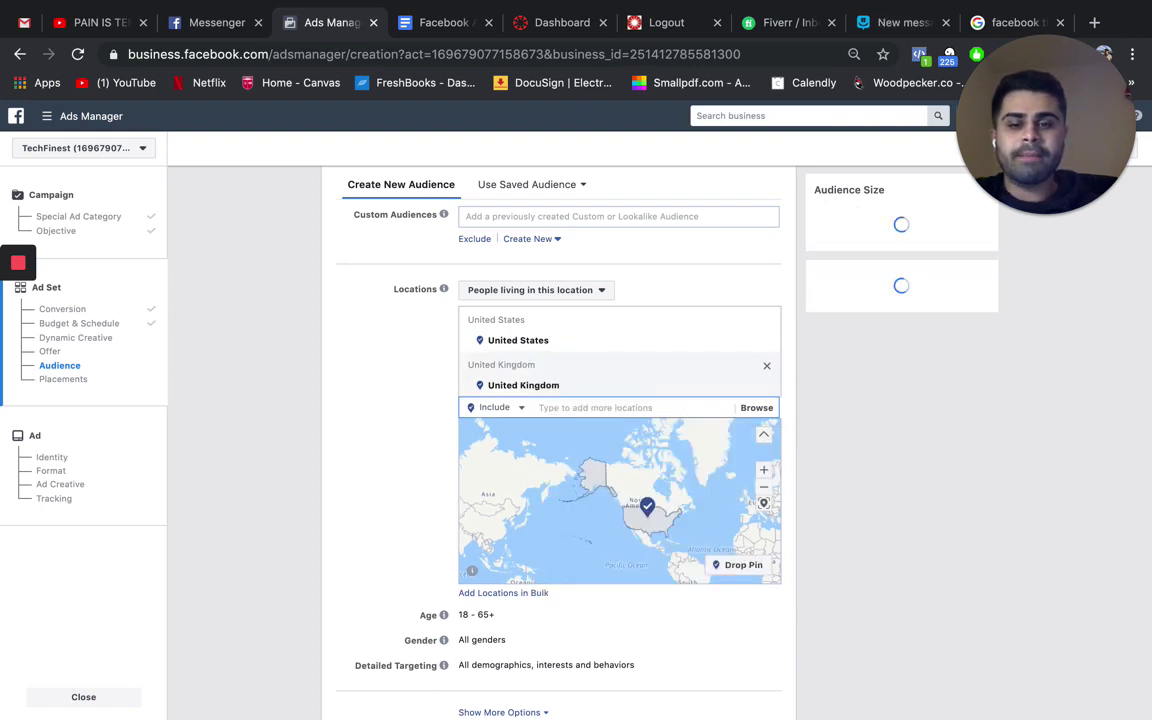
text(A)
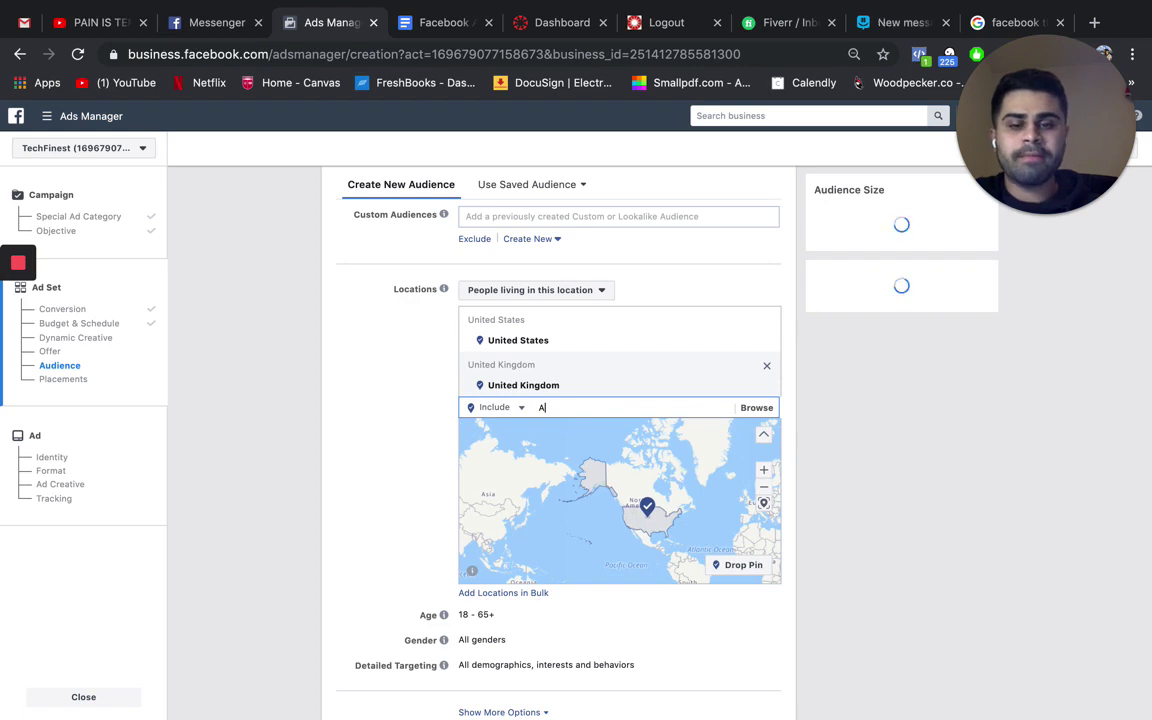
text(ustralia)
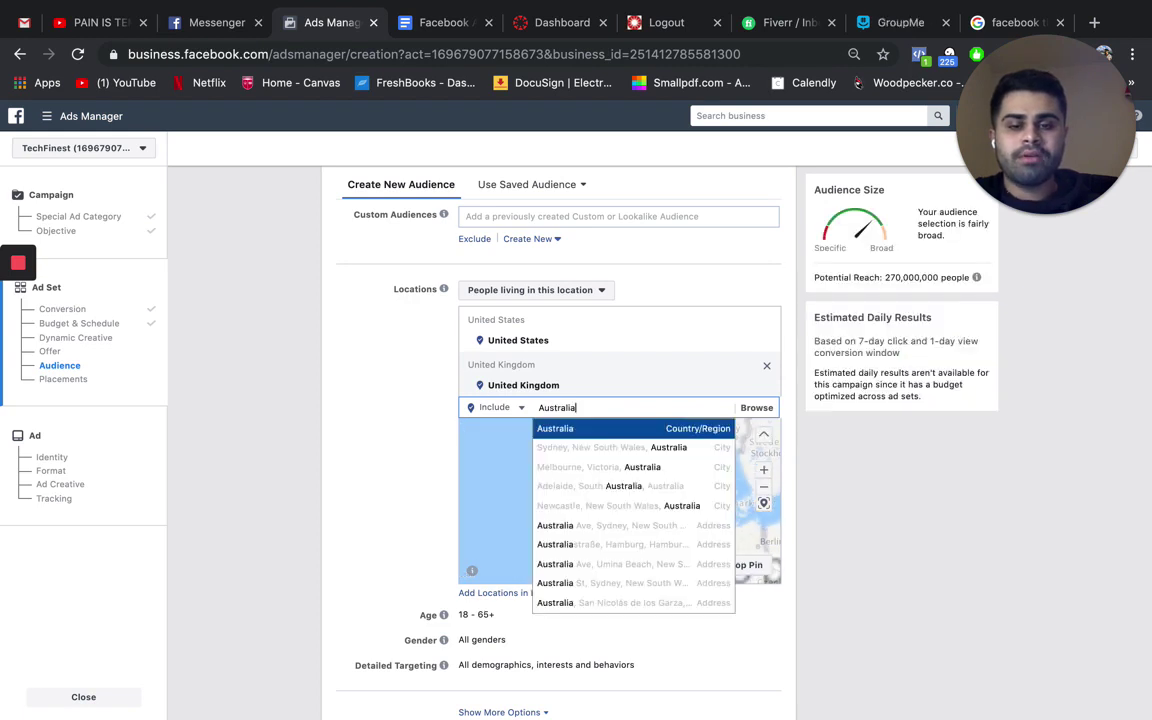
click(571, 427)
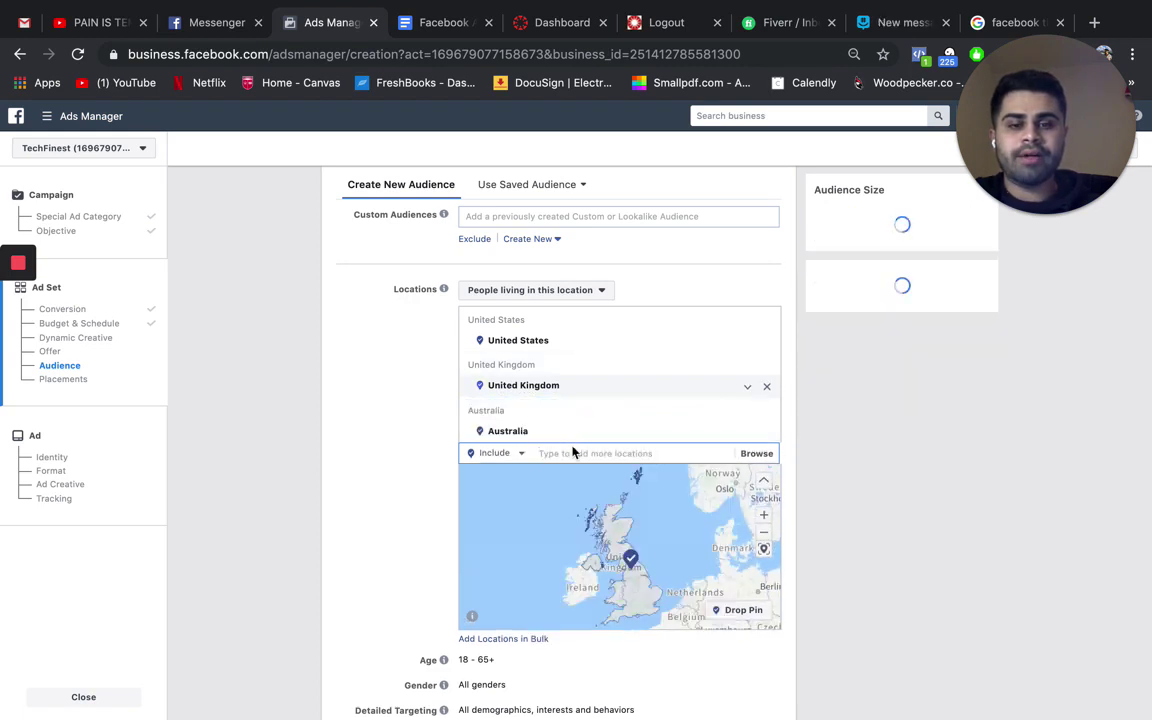
Add the countries New Zealand and Canada to the audience's included locations
text(New )
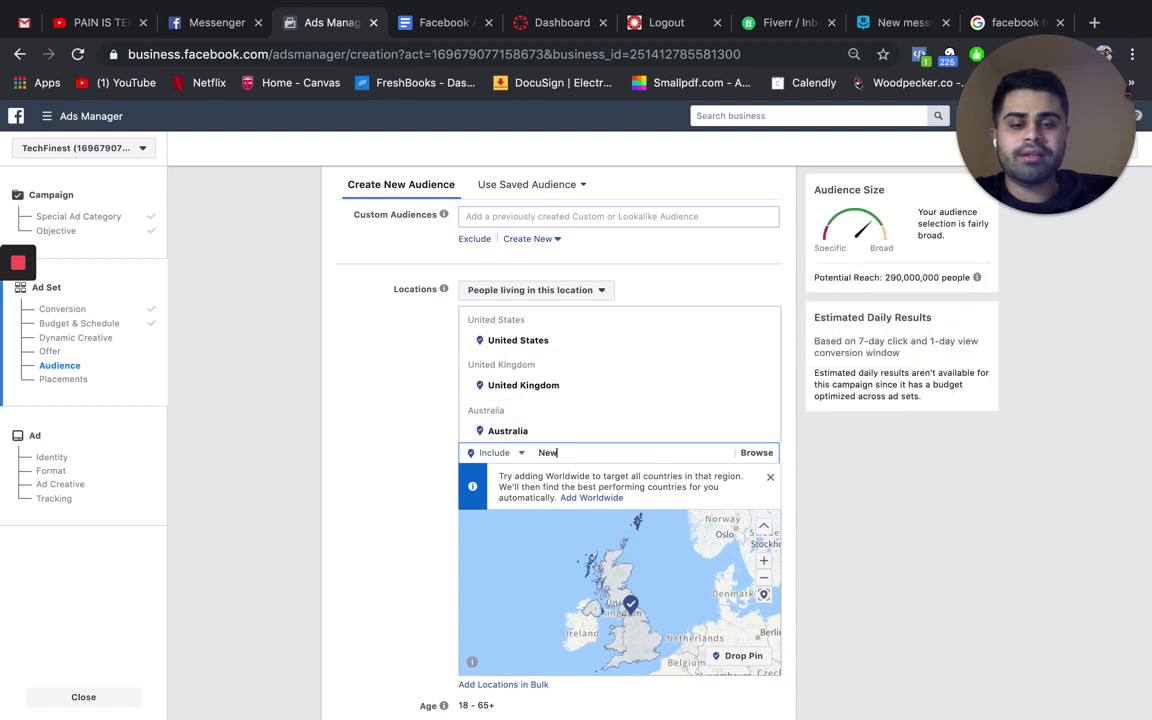
text(Zeald)
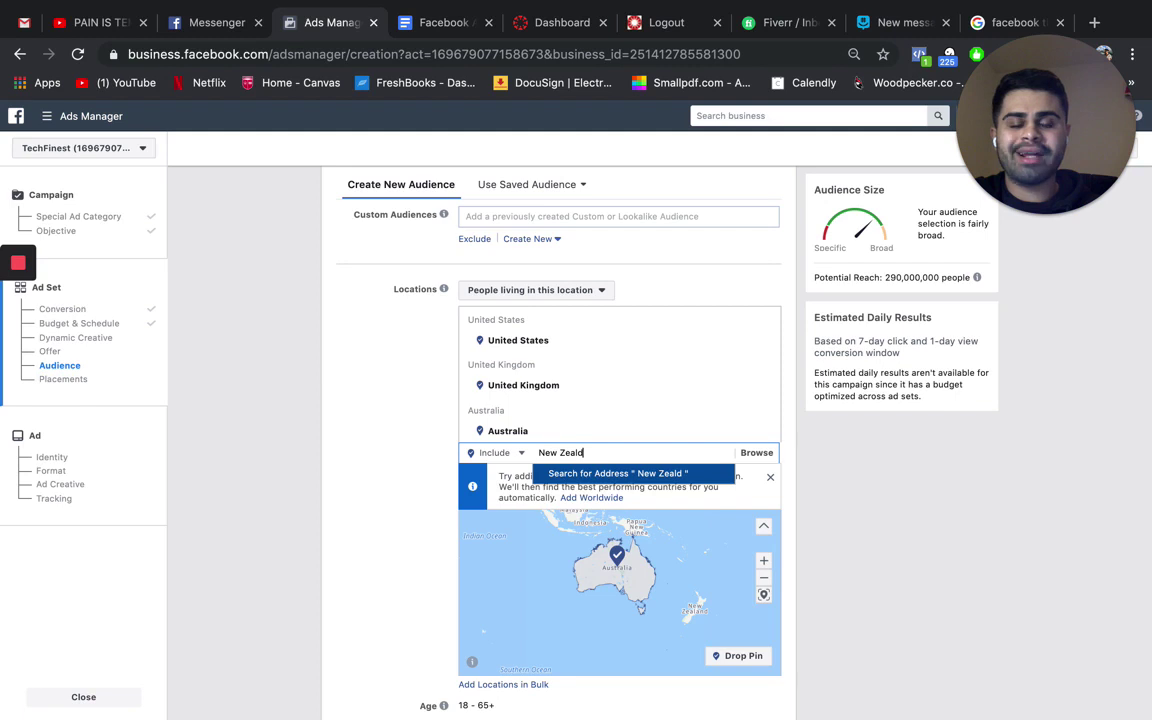
key(BackSpace)
key(Return)
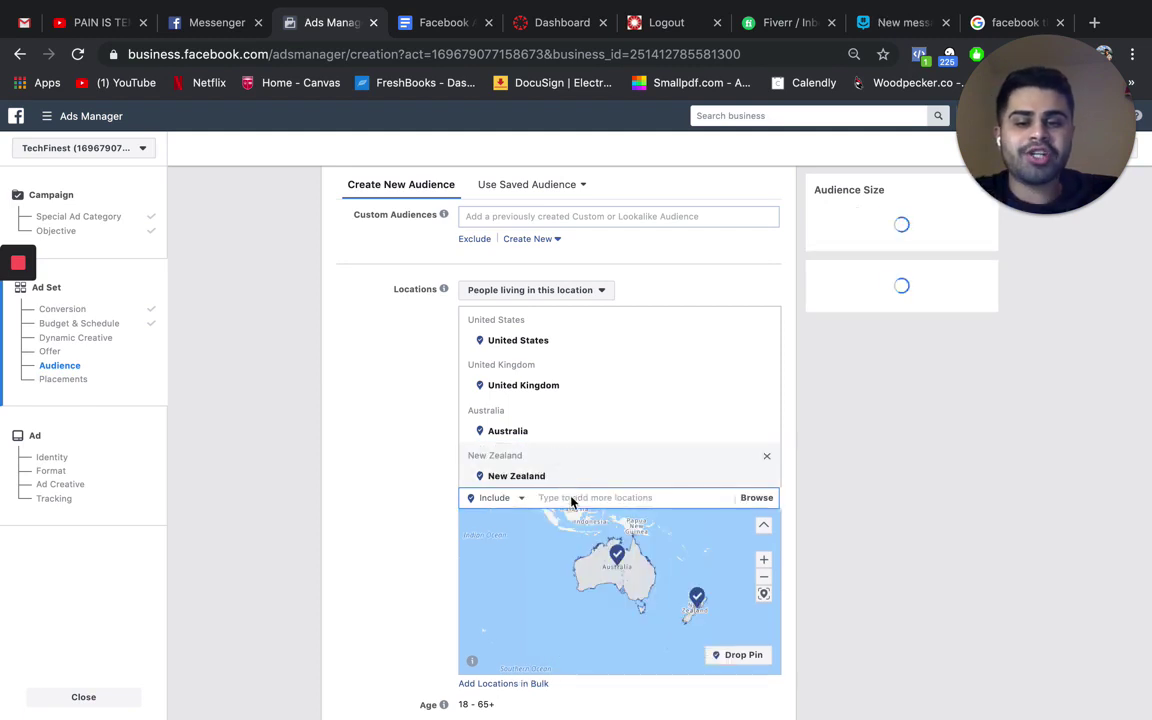
text(C)
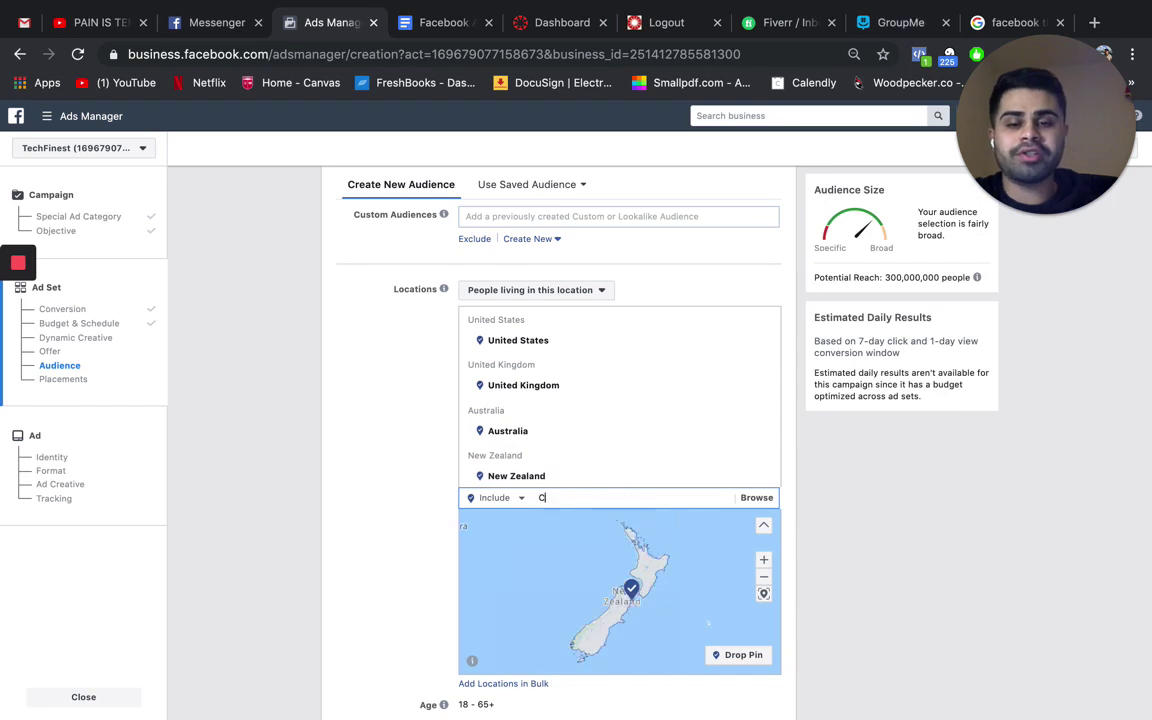
text(anada)
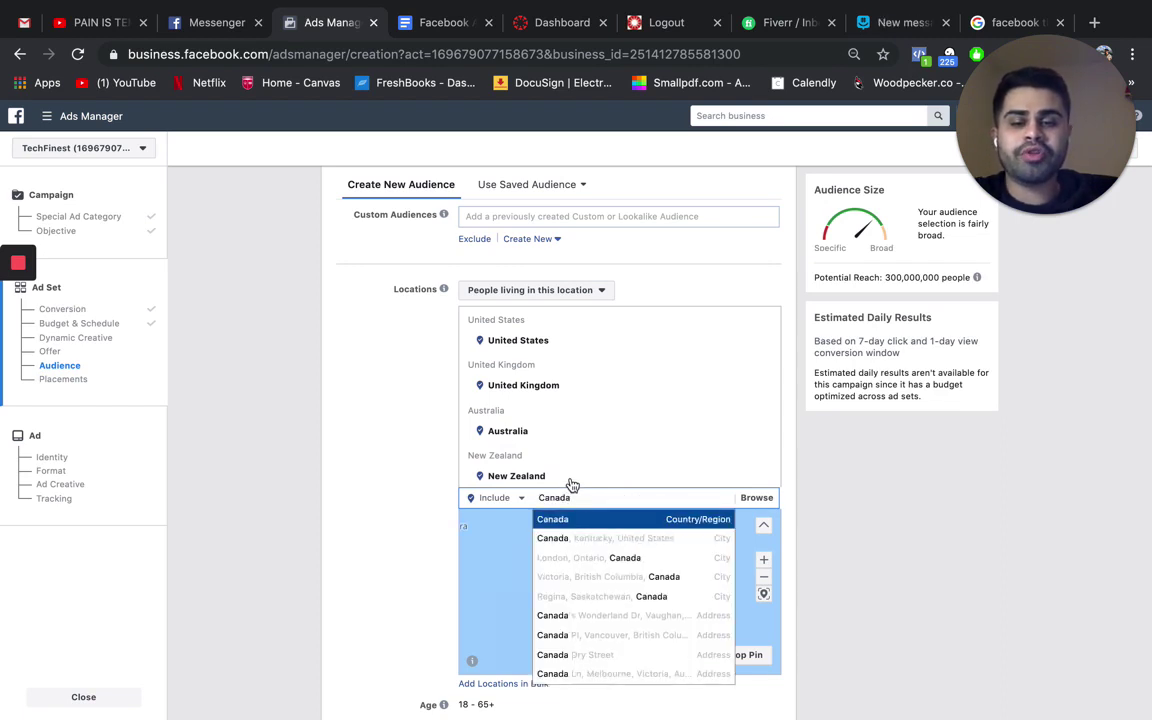
click(572, 520)
Add the countries Ireland and Germany to the audience's included locations
scroll(572, 500, down, 1)
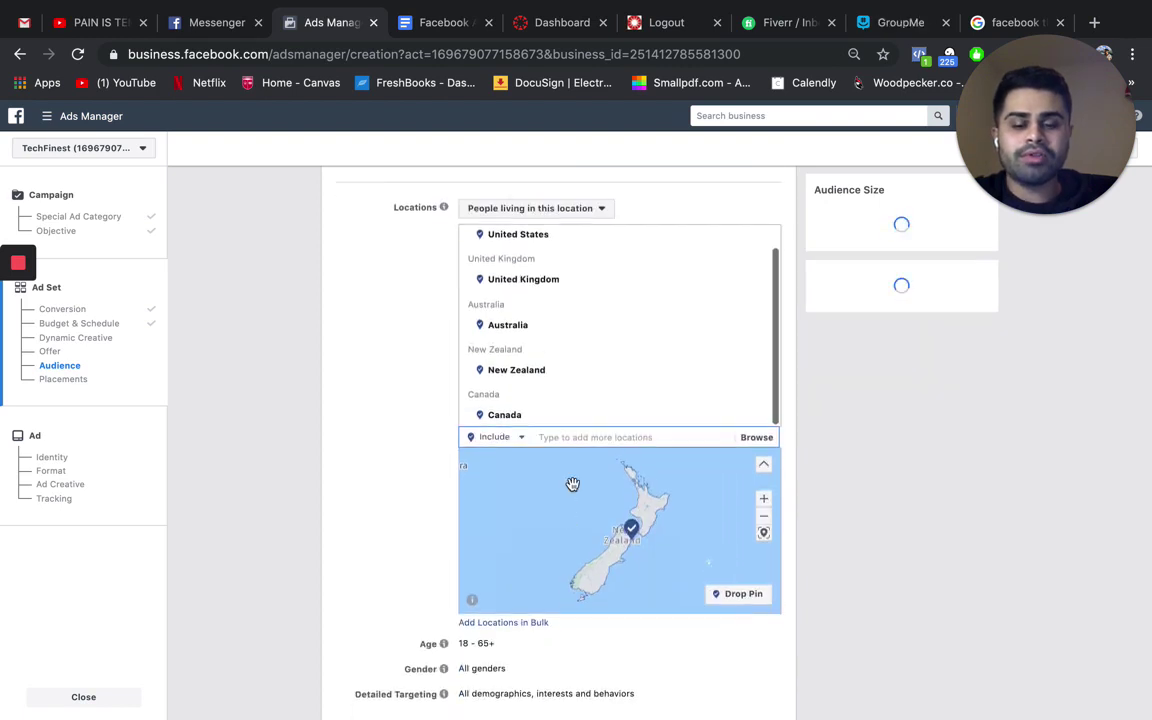
text(Ireland)
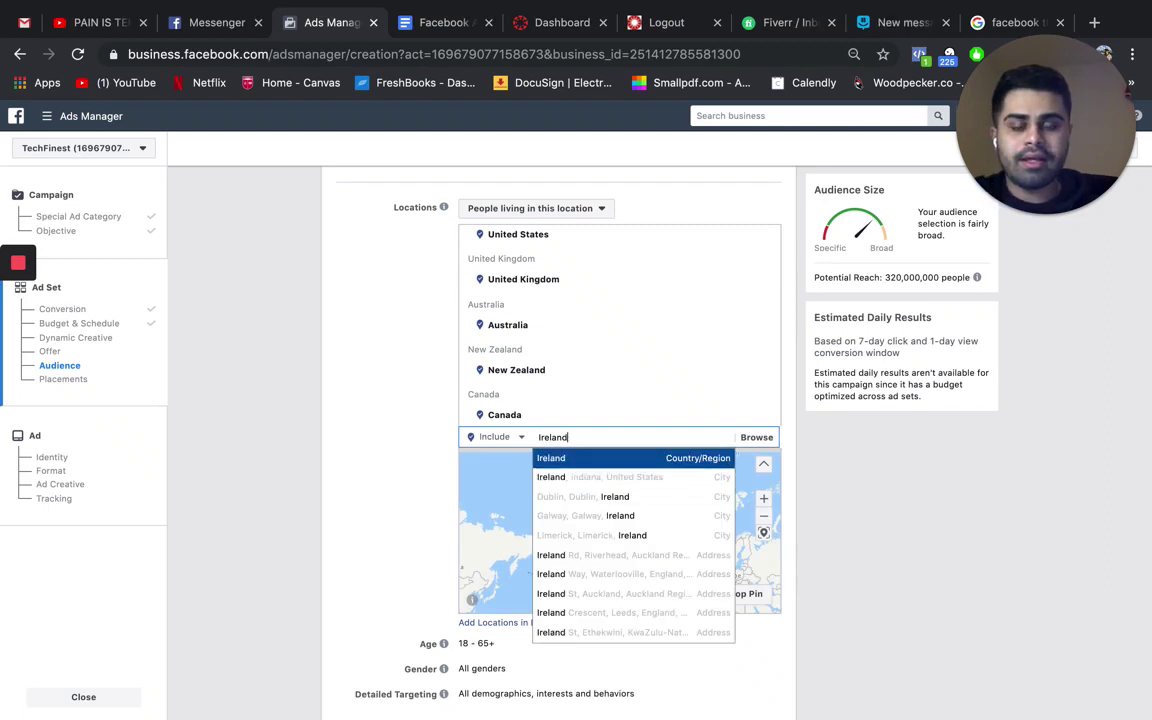
click(565, 457)
text(Germany)
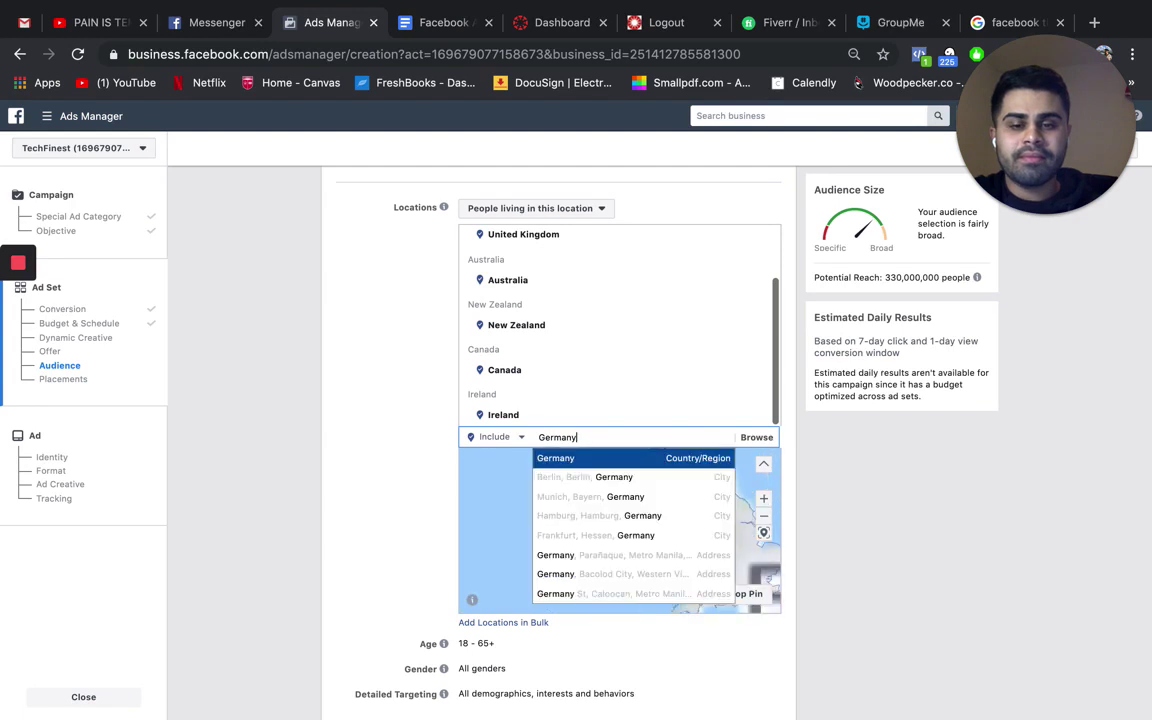
key(Return)
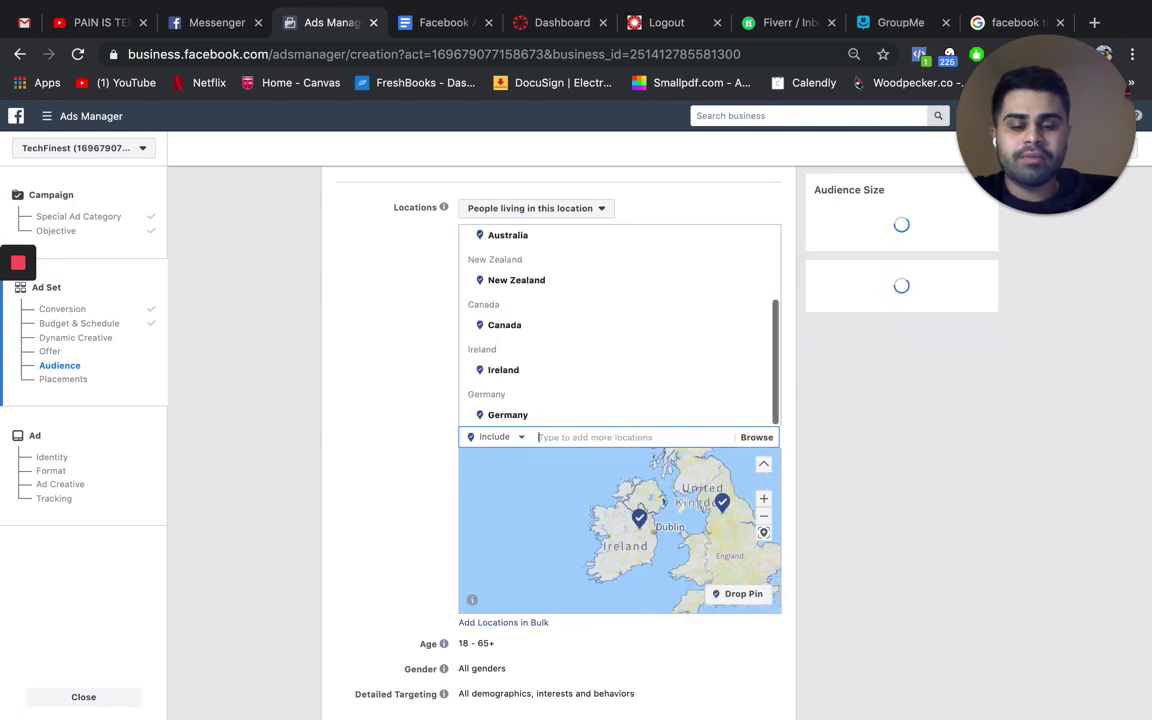
Add the countries Belgium and Switzerland to the audience's included locations
text(Belgium)
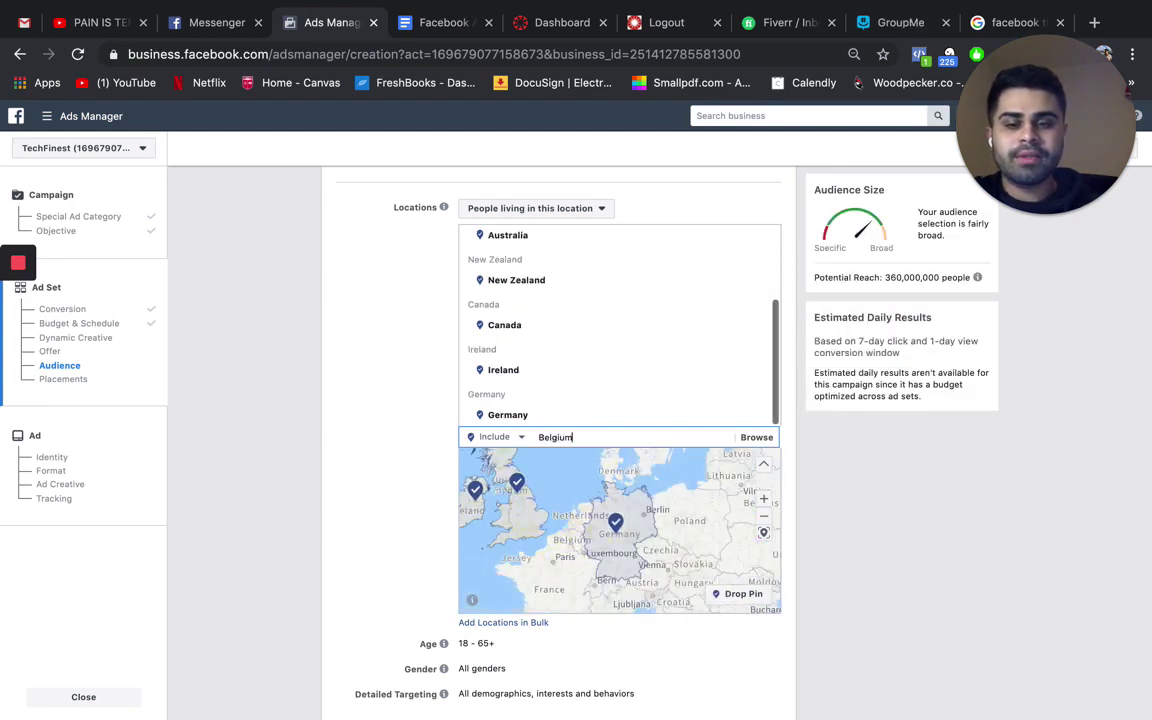
key(Return)
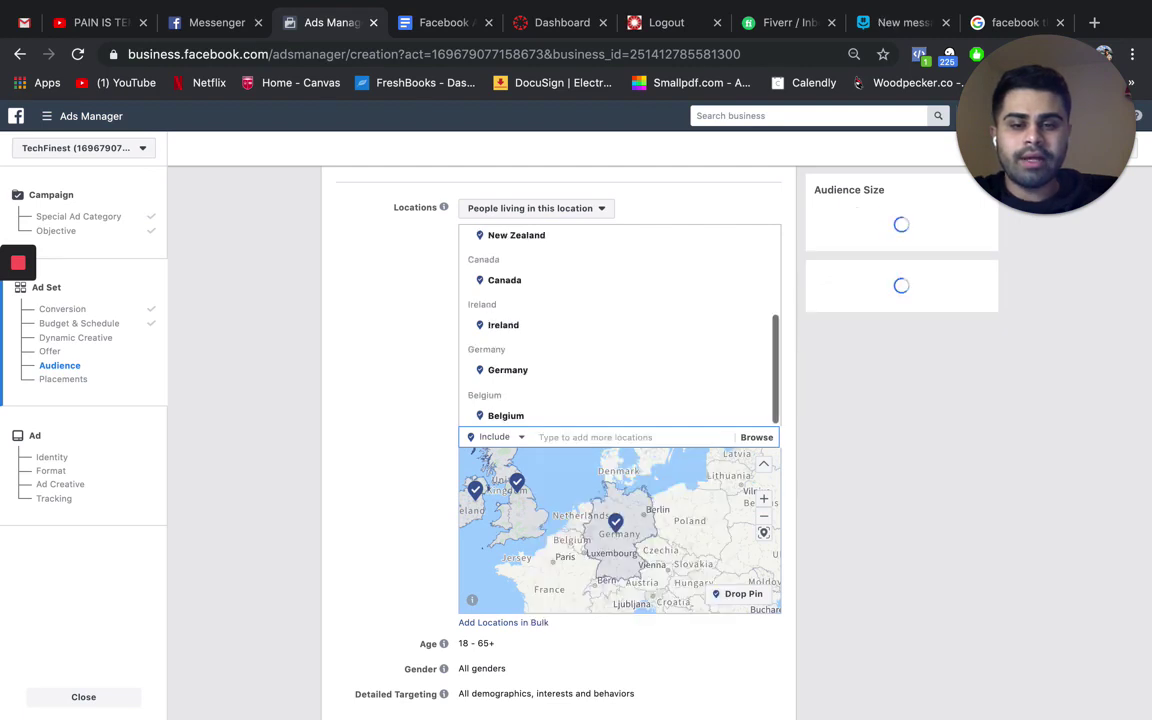
text(S)
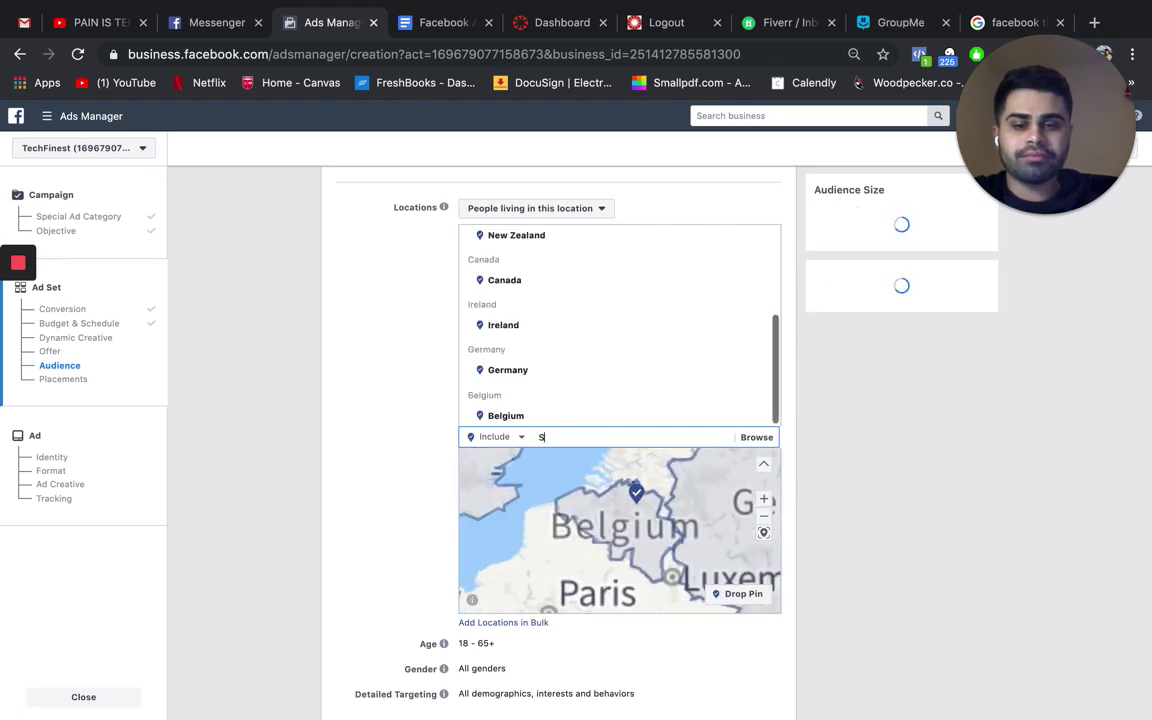
text(witzerland)
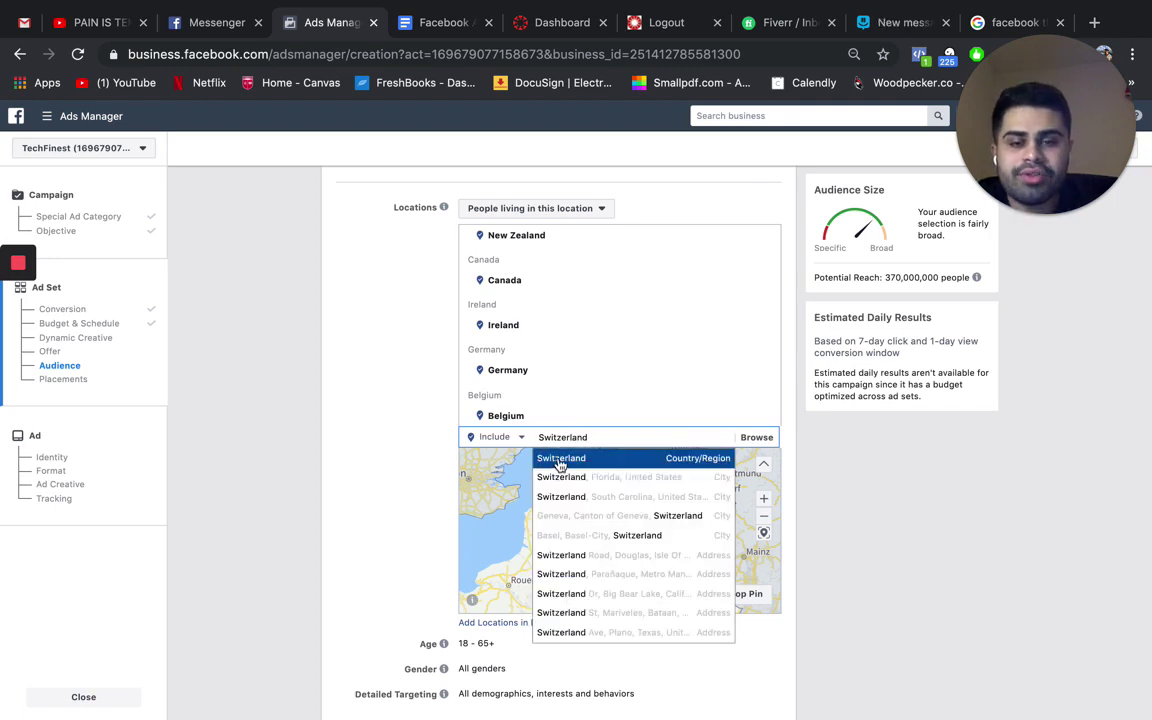
key(Return)
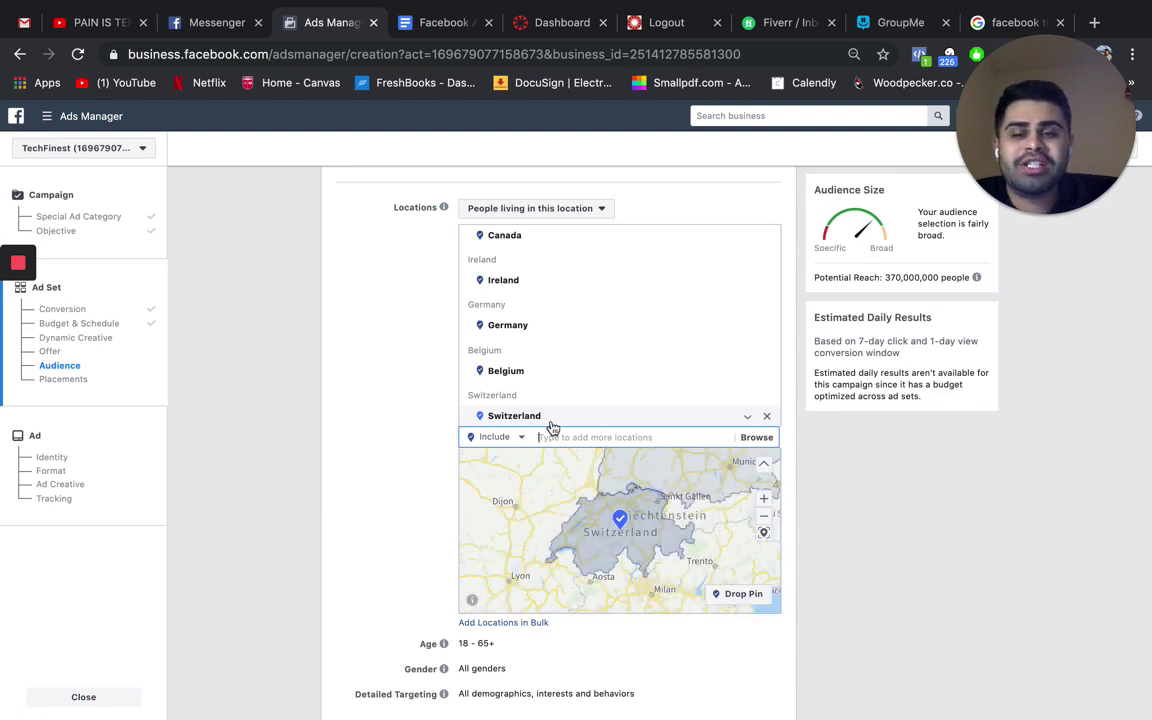
Set the audience's age range to 21 through 65+ and open the gender setting for editing
scroll(563, 393, up, 3)
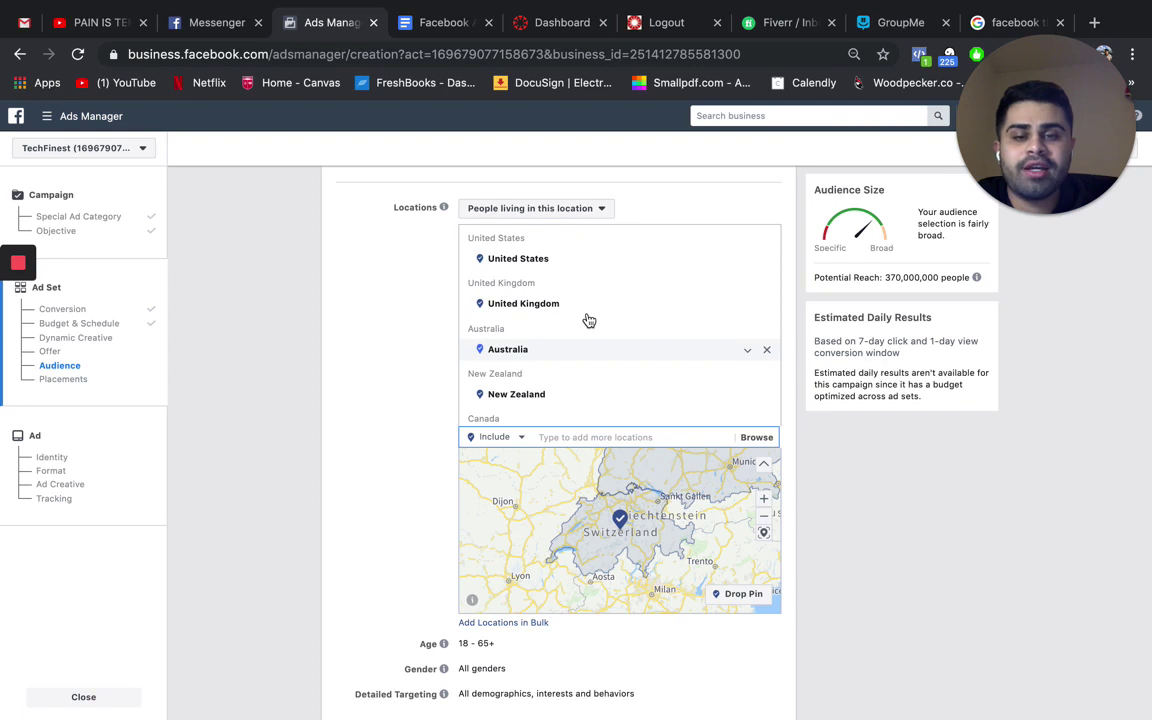
scroll(589, 320, down, 1)
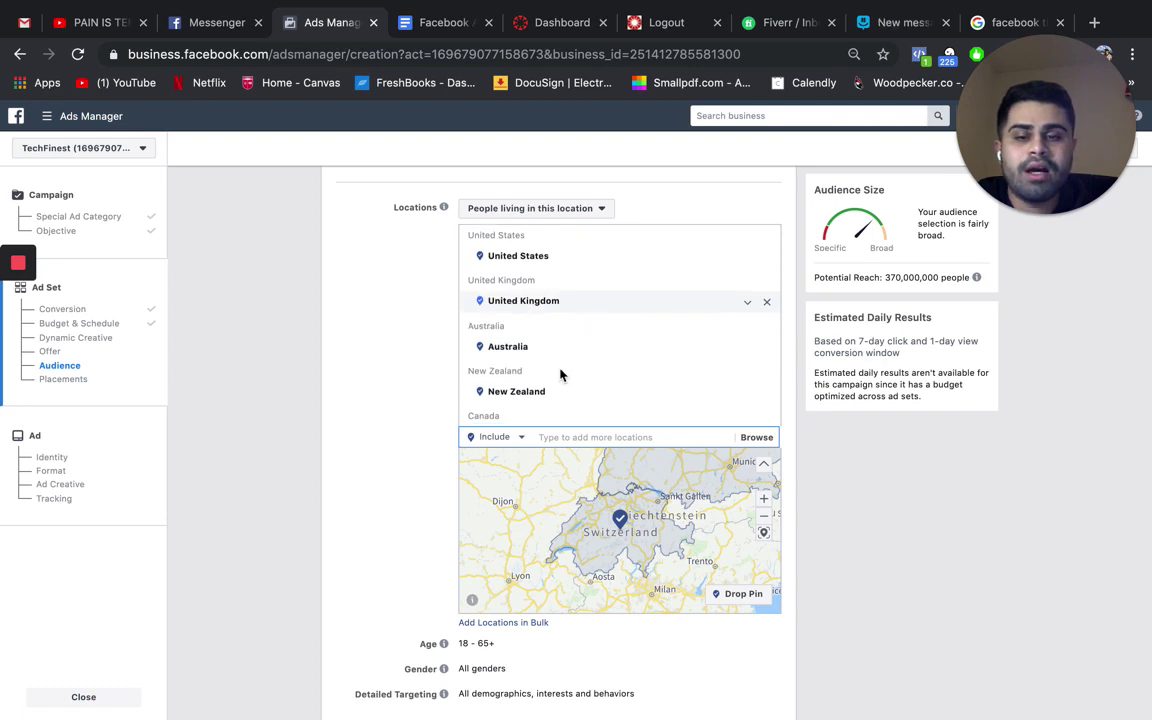
scroll(561, 375, down, 3)
scroll(584, 352, up, 3)
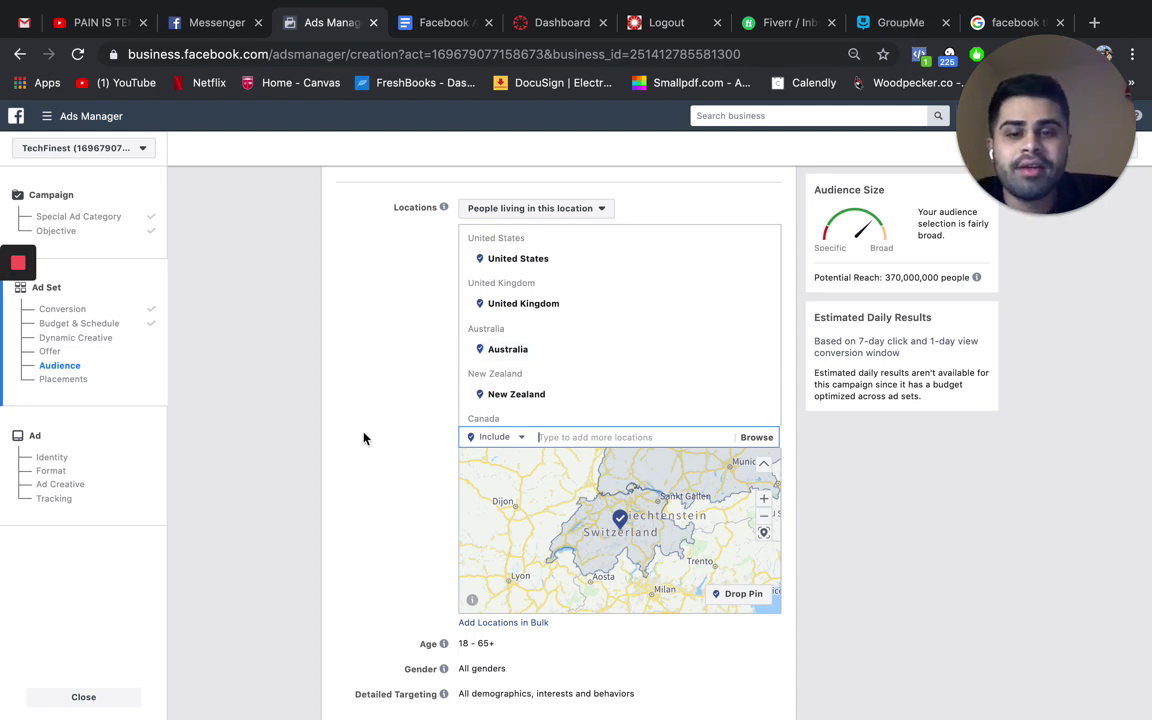
scroll(364, 437, down, 2)
scroll(364, 437, down, 1)
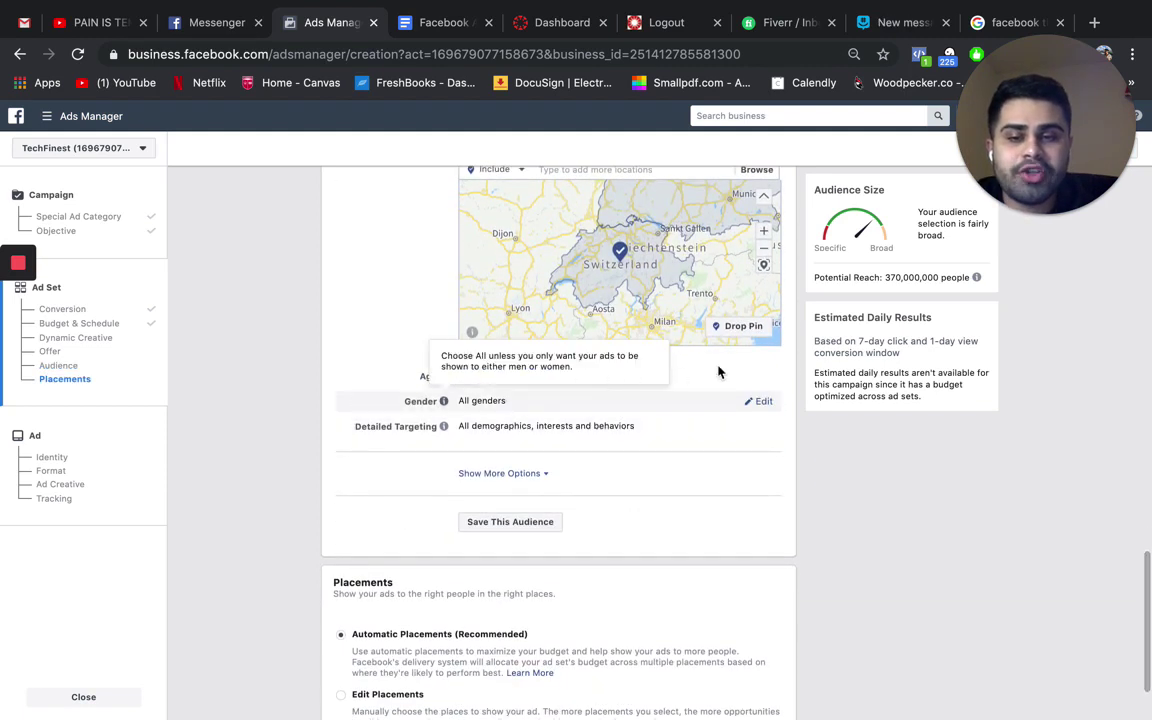
click(760, 377)
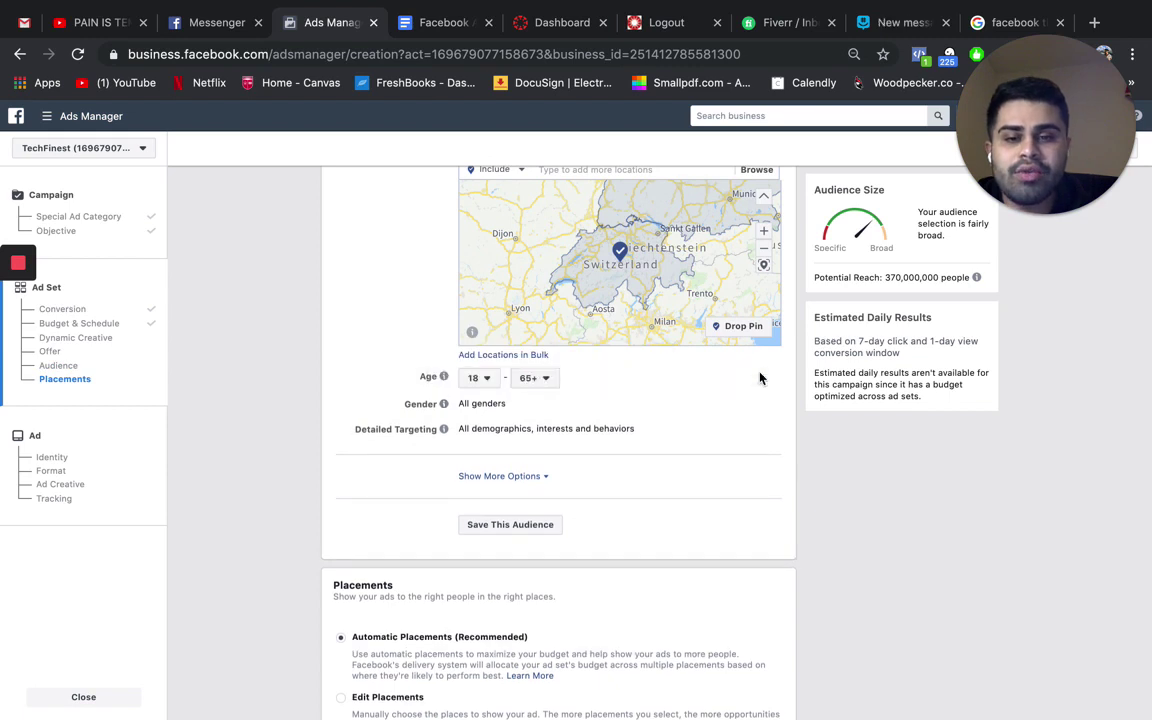
click(489, 388)
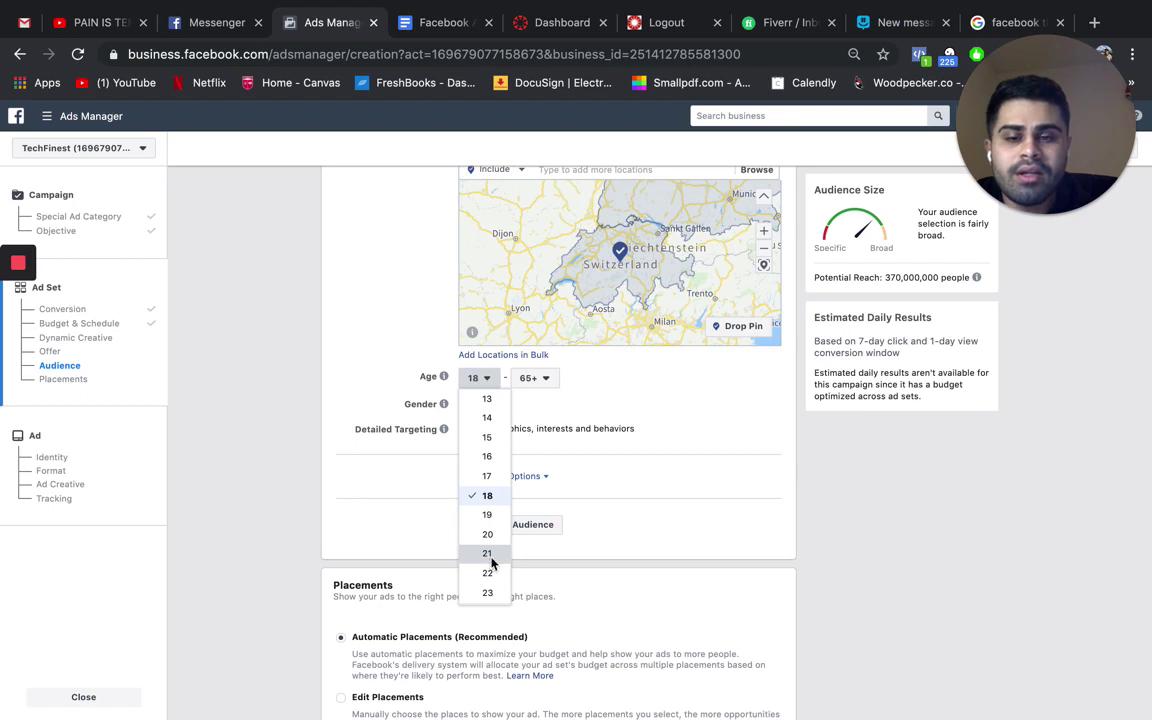
click(490, 557)
click(540, 378)
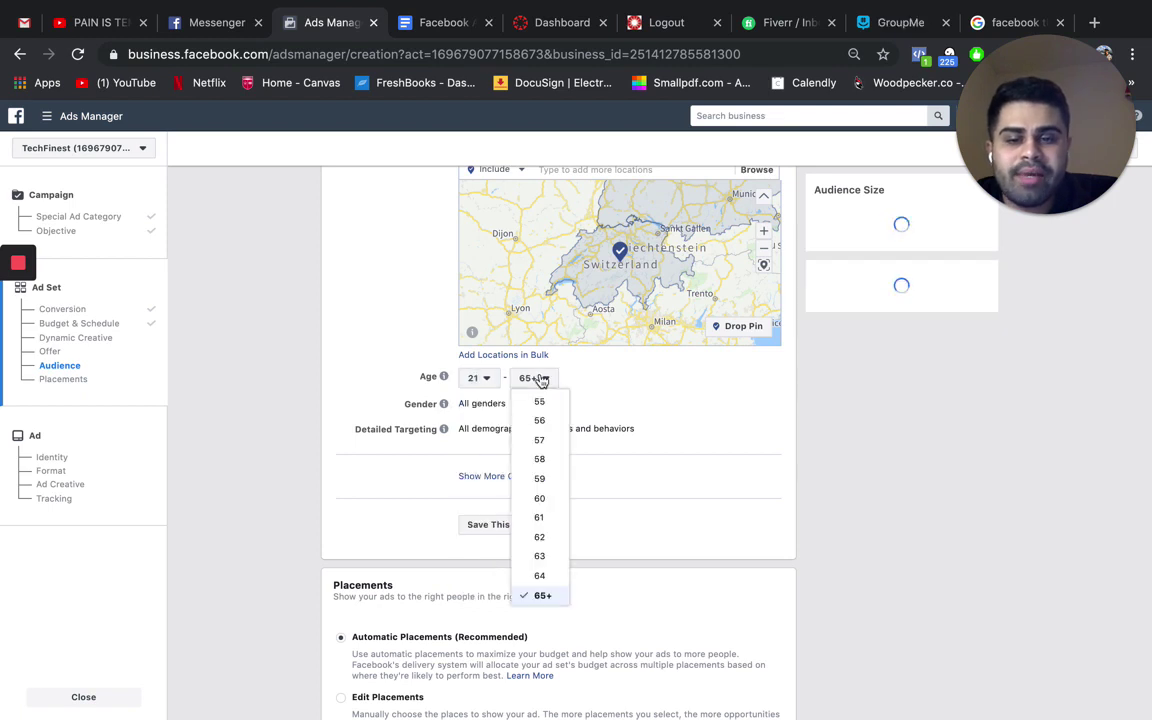
click(545, 594)
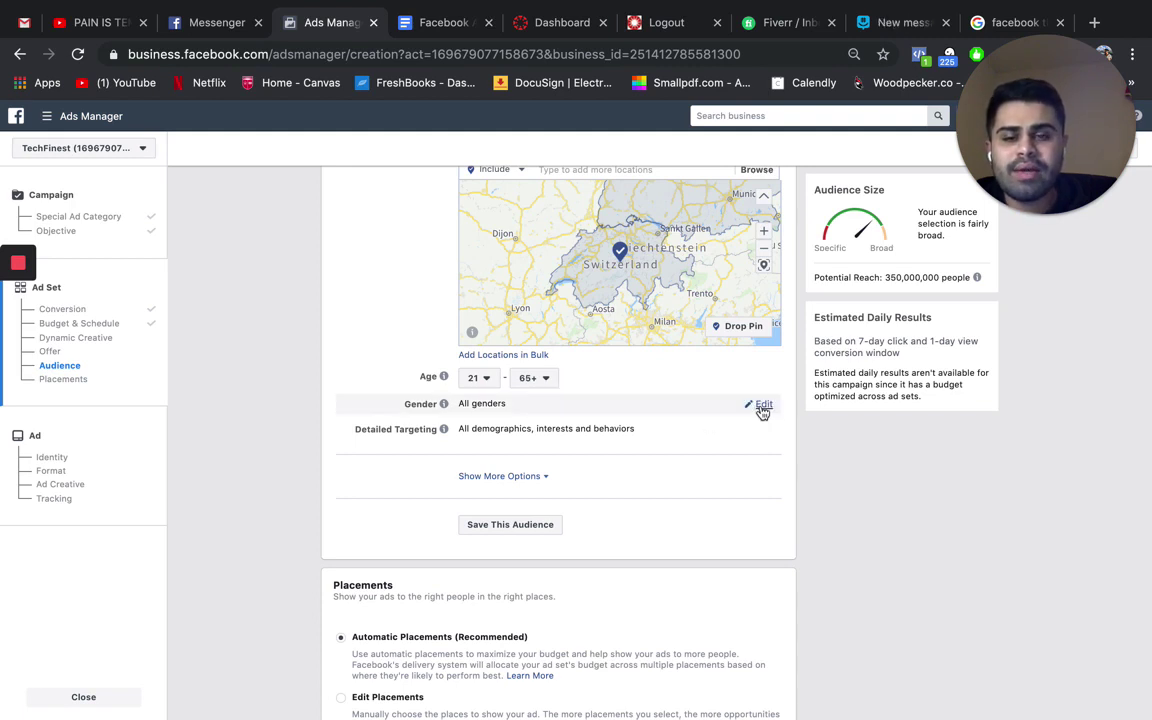
click(761, 405)
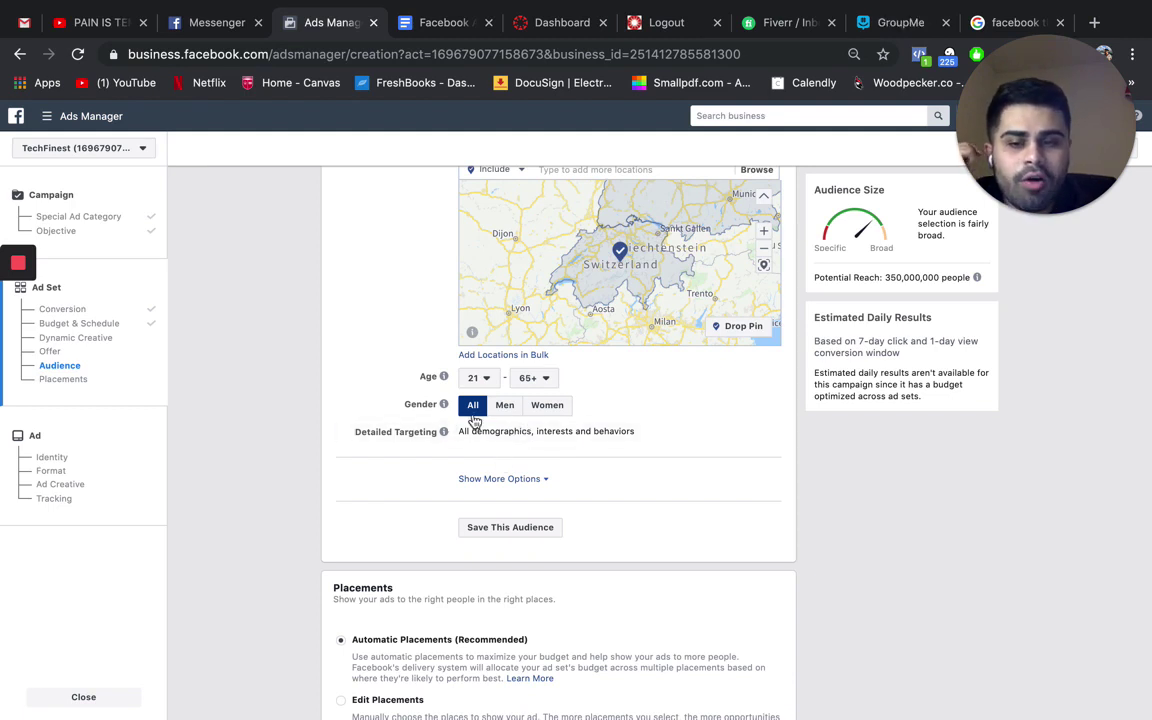
Expand the additional audience options, set the language to English (All), and dismiss the specialized option tip
click(512, 480)
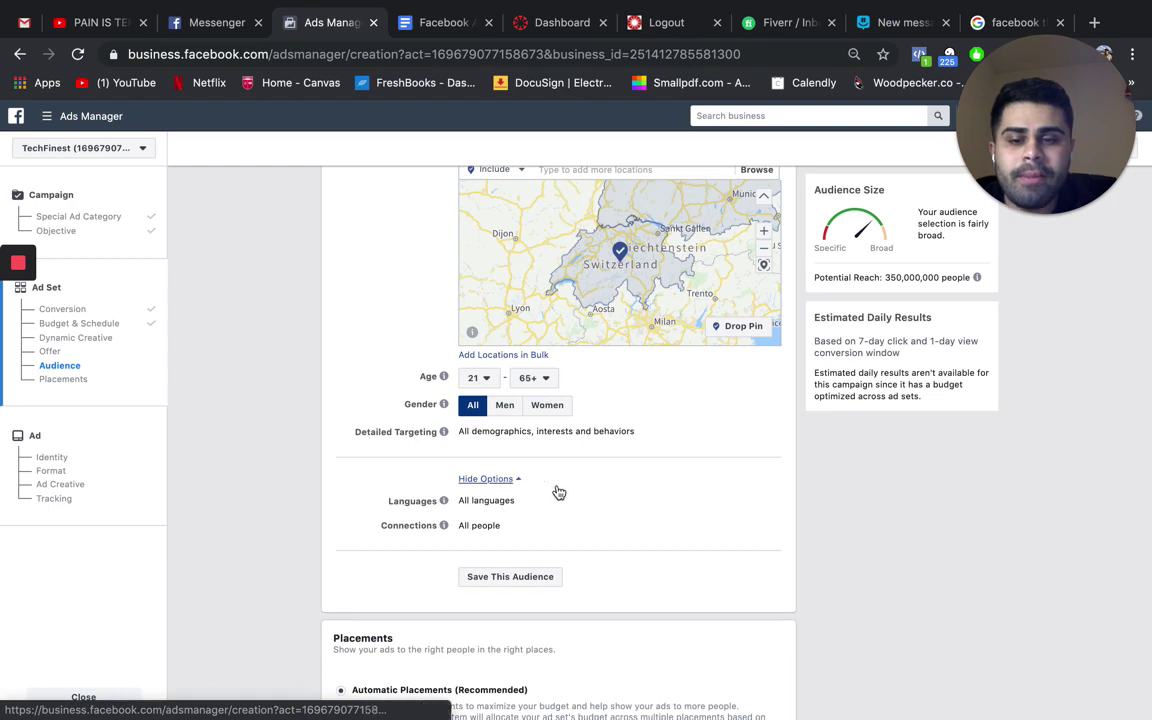
click(763, 502)
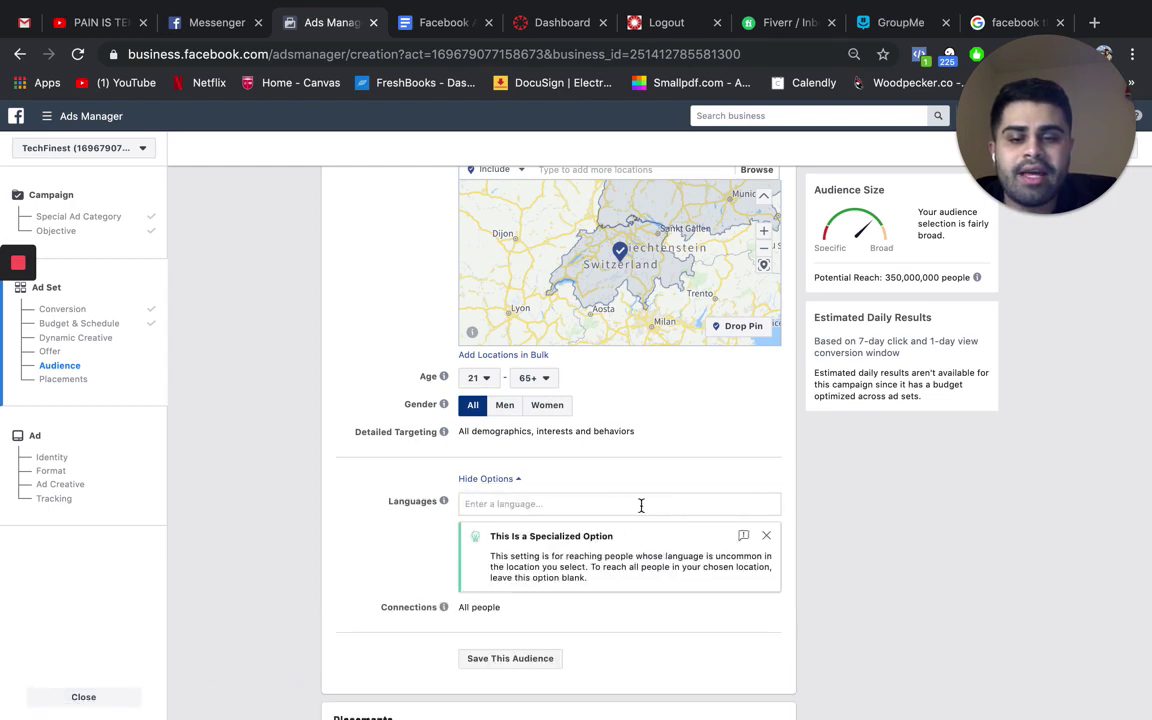
click(612, 504)
text(english)
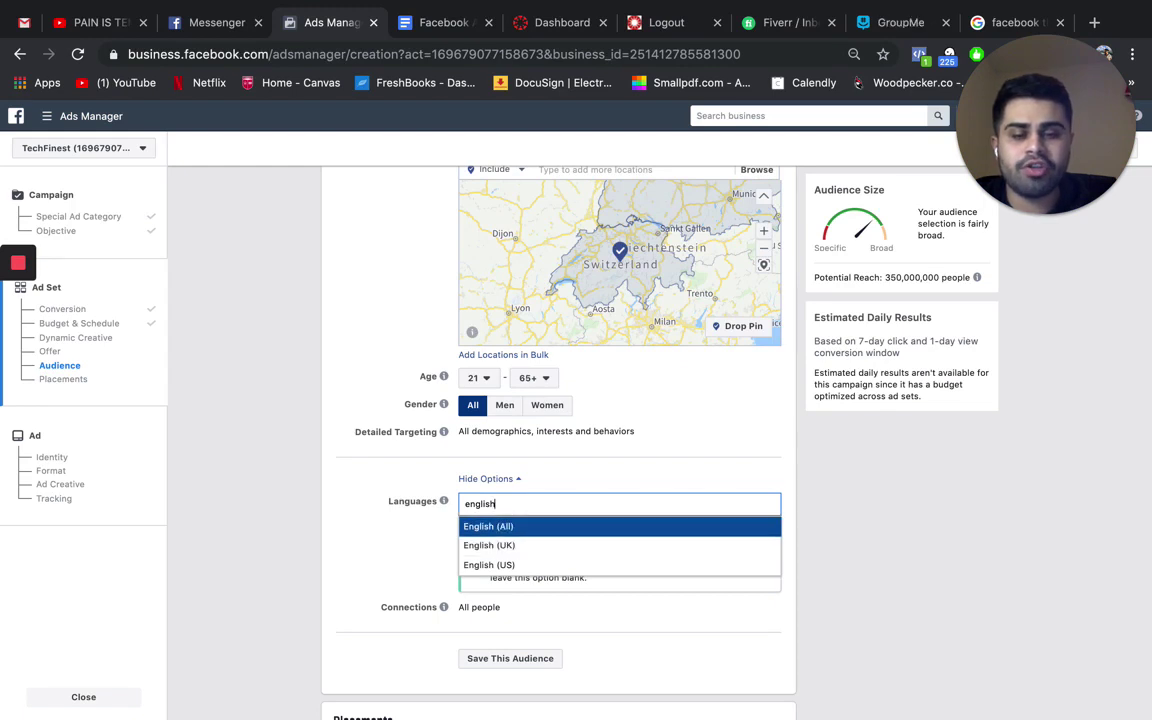
key(Return)
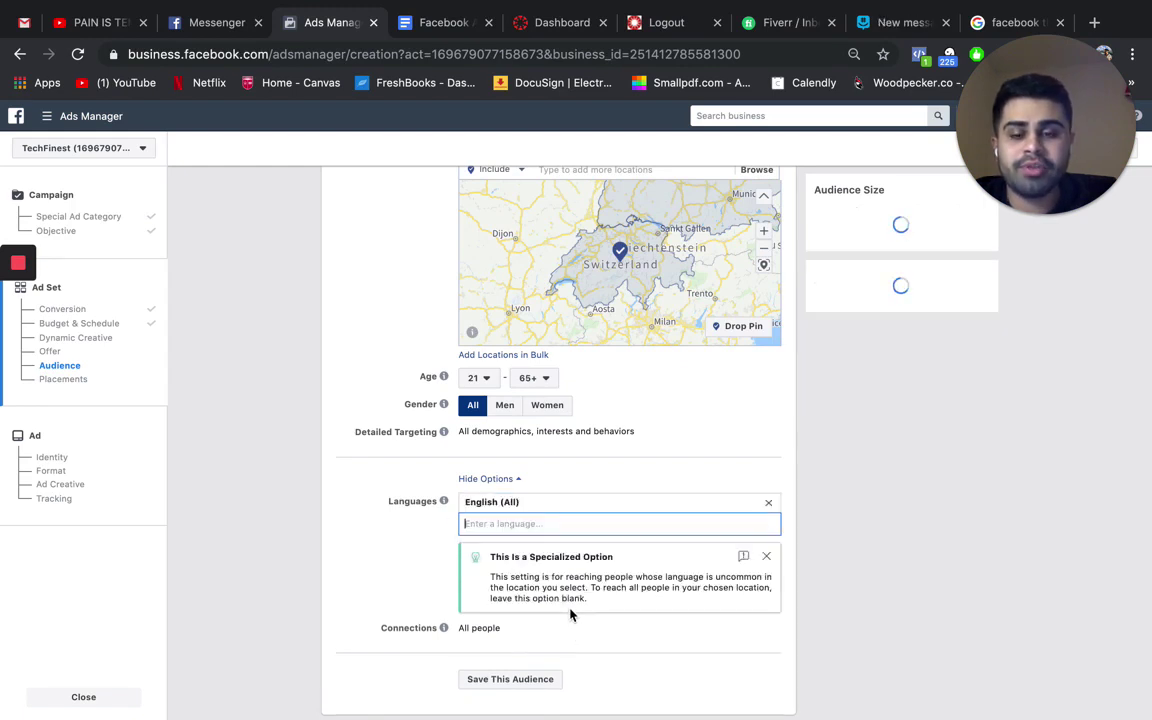
scroll(570, 615, down, 2)
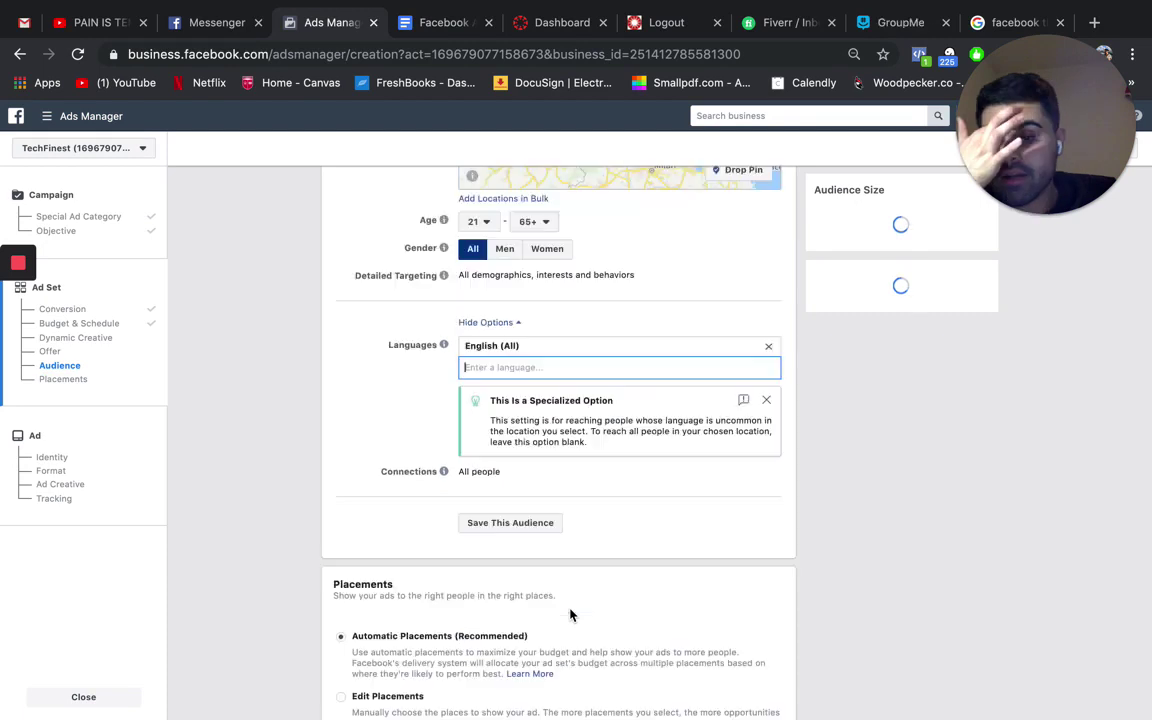
click(767, 401)
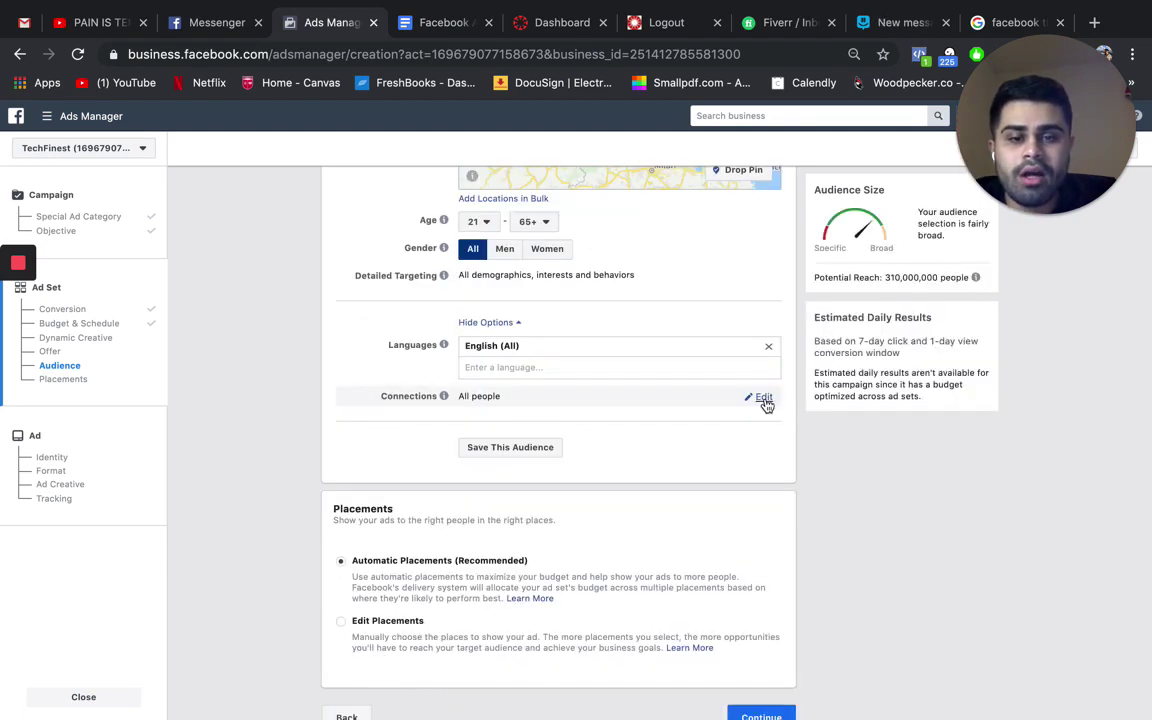
Review the connection types available for the audience and close the list without choosing one
click(764, 399)
click(582, 404)
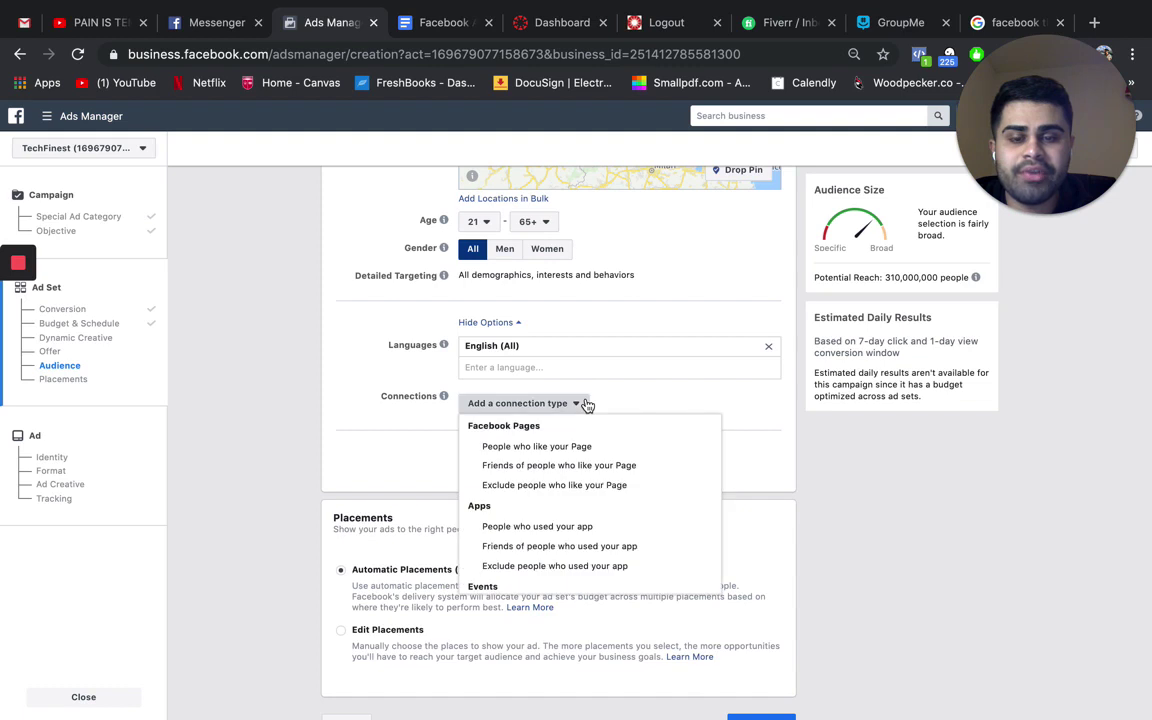
scroll(556, 500, down, 1)
scroll(556, 520, up, 1)
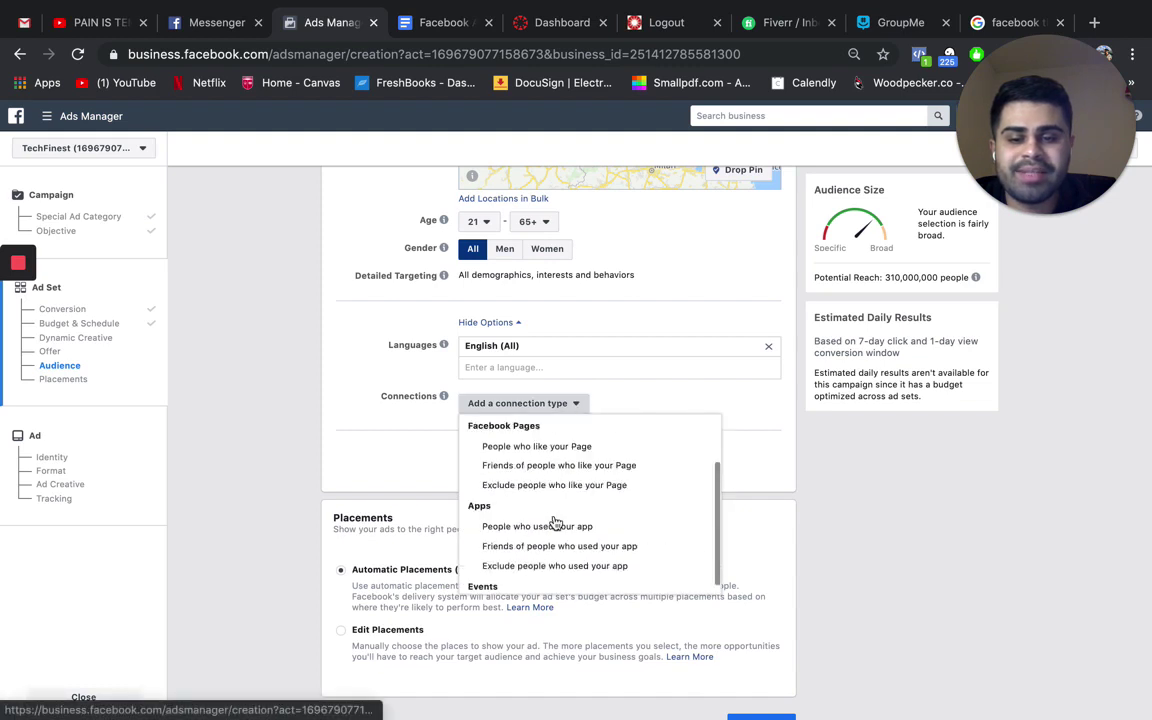
click(384, 452)
Switch the ad set to manually edited placements and exclude the Audience Network platform
scroll(657, 491, down, 1)
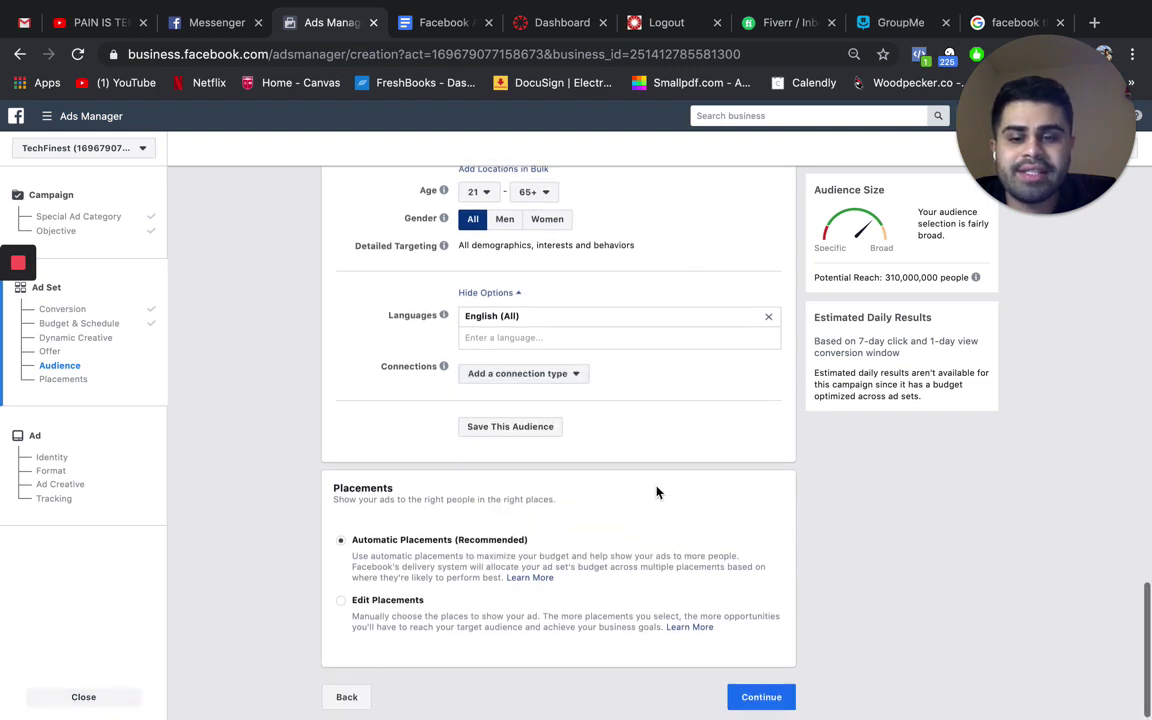
click(344, 604)
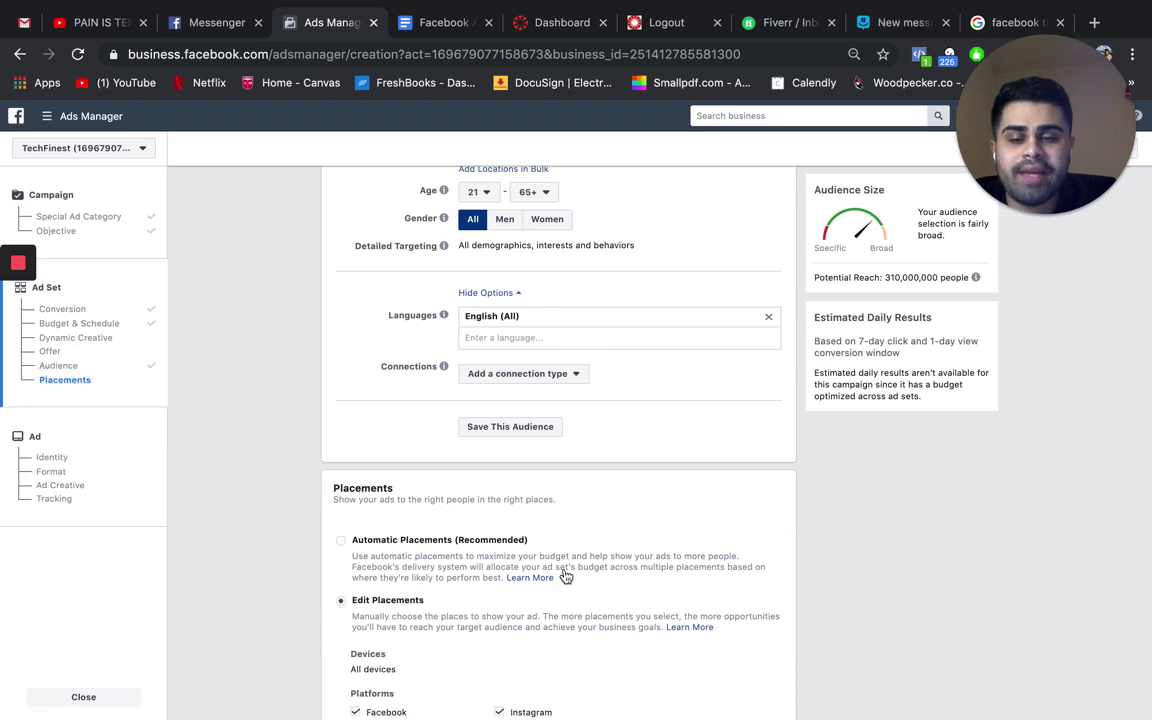
scroll(566, 578, down, 4)
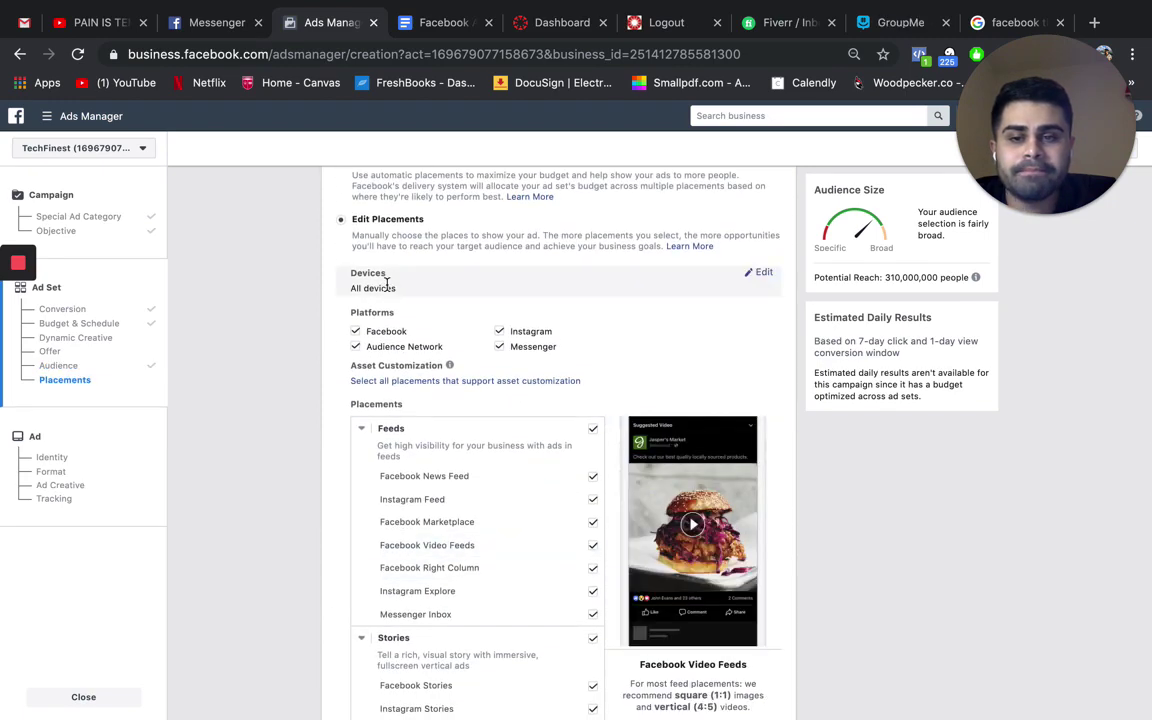
click(356, 347)
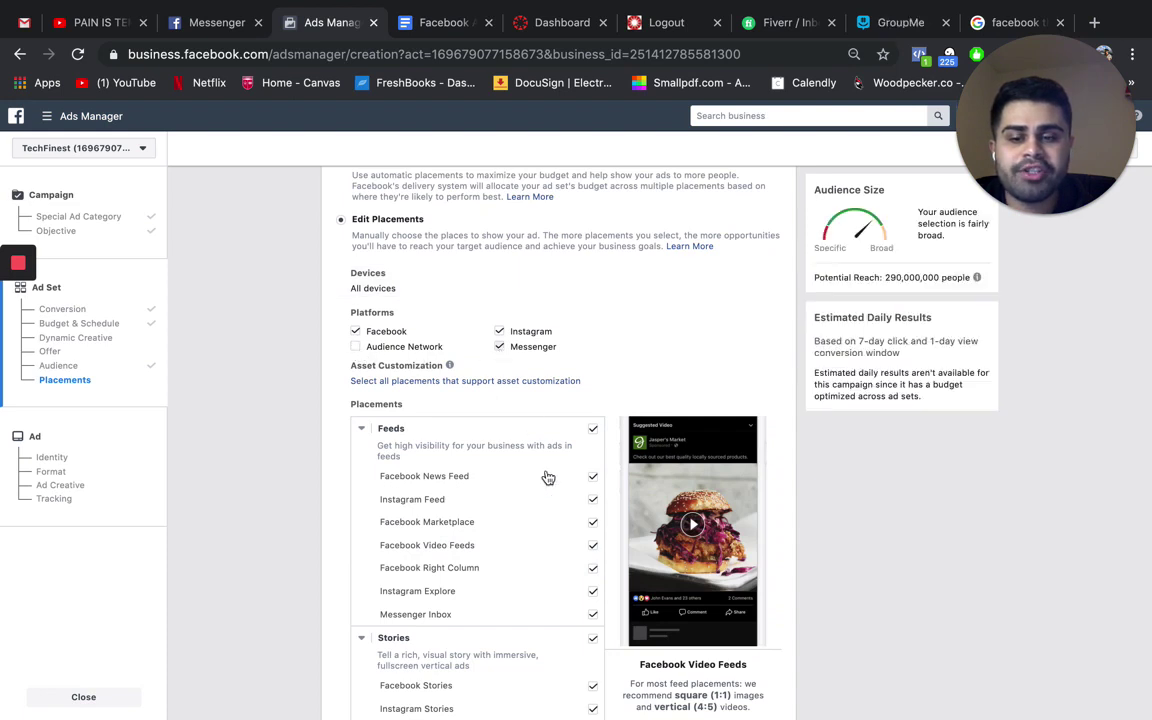
Exclude the Messenger Inbox, In-Stream, Search and In-Article placements while keeping the Stories placements selected
scroll(547, 477, down, 3)
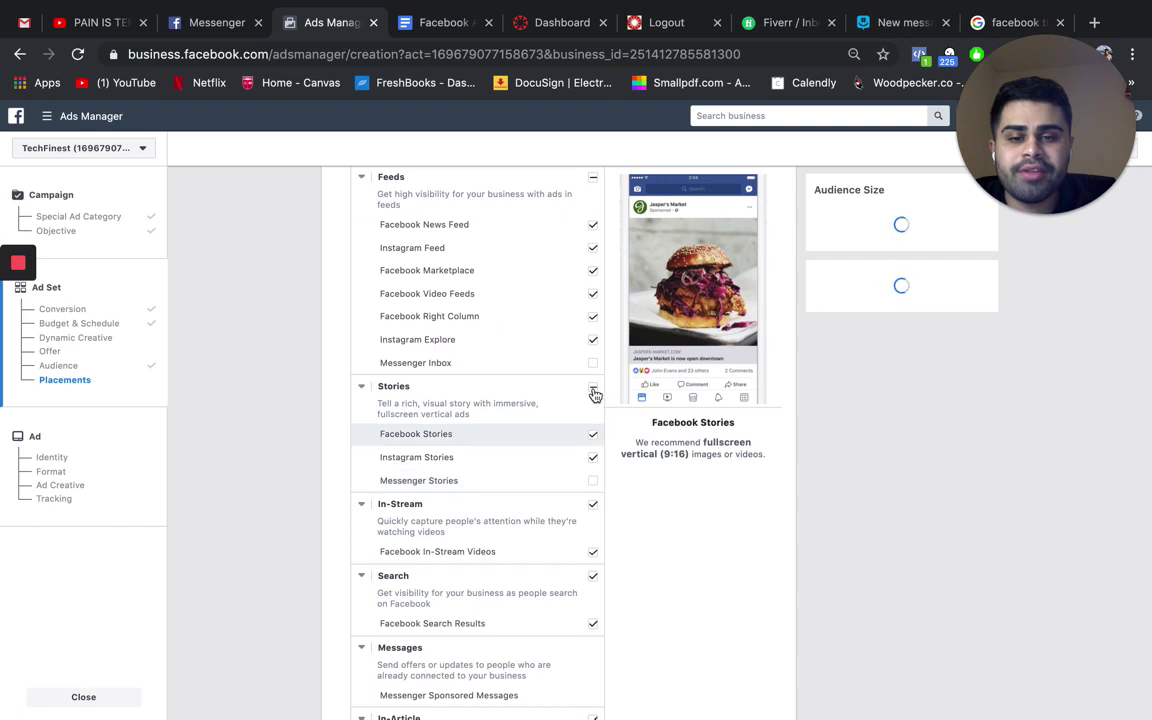
click(593, 580)
scroll(595, 540, down, 2)
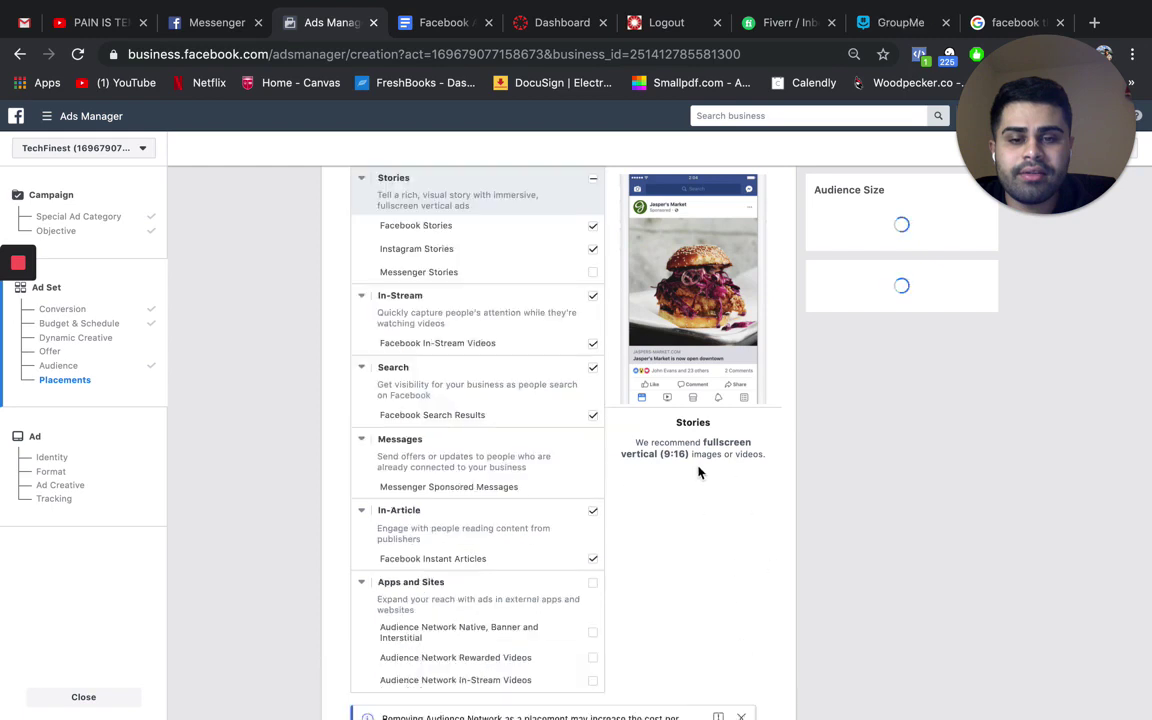
click(593, 513)
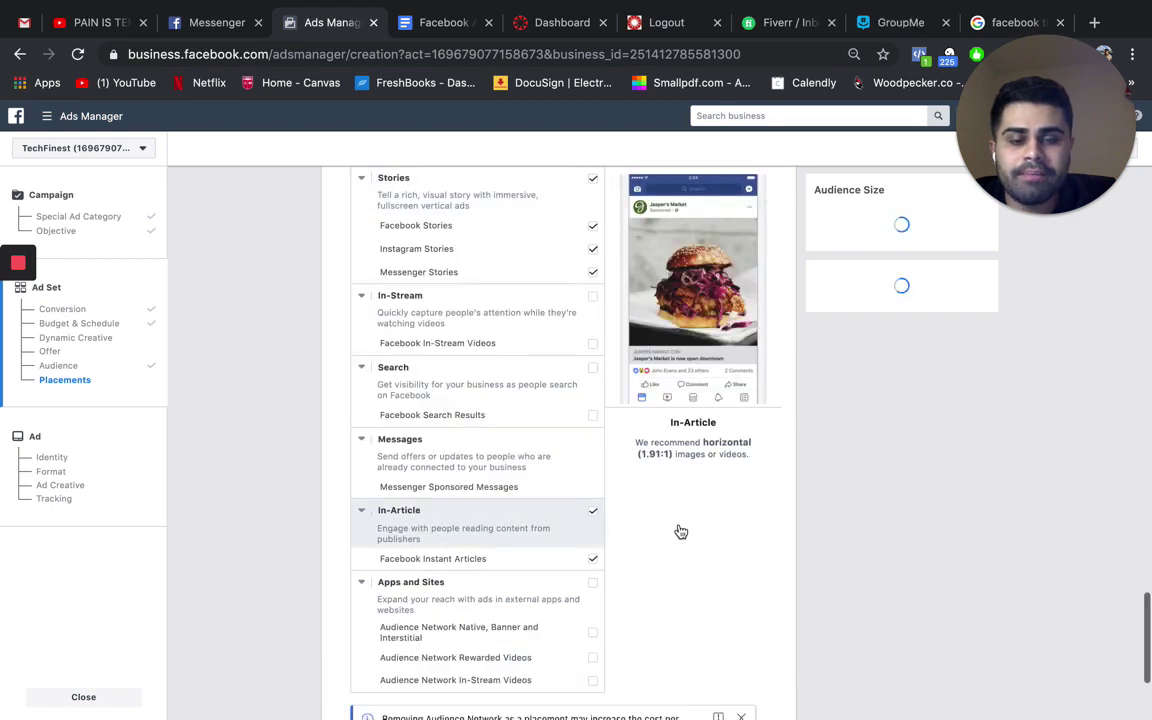
scroll(680, 531, down, 2)
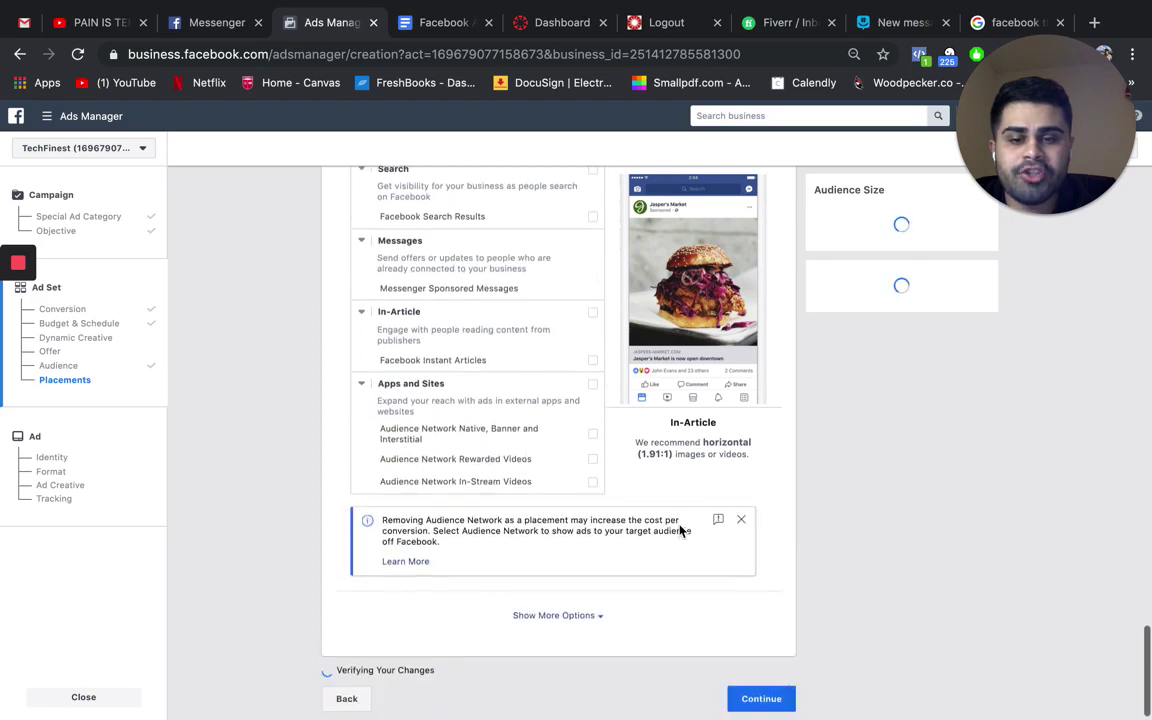
click(741, 519)
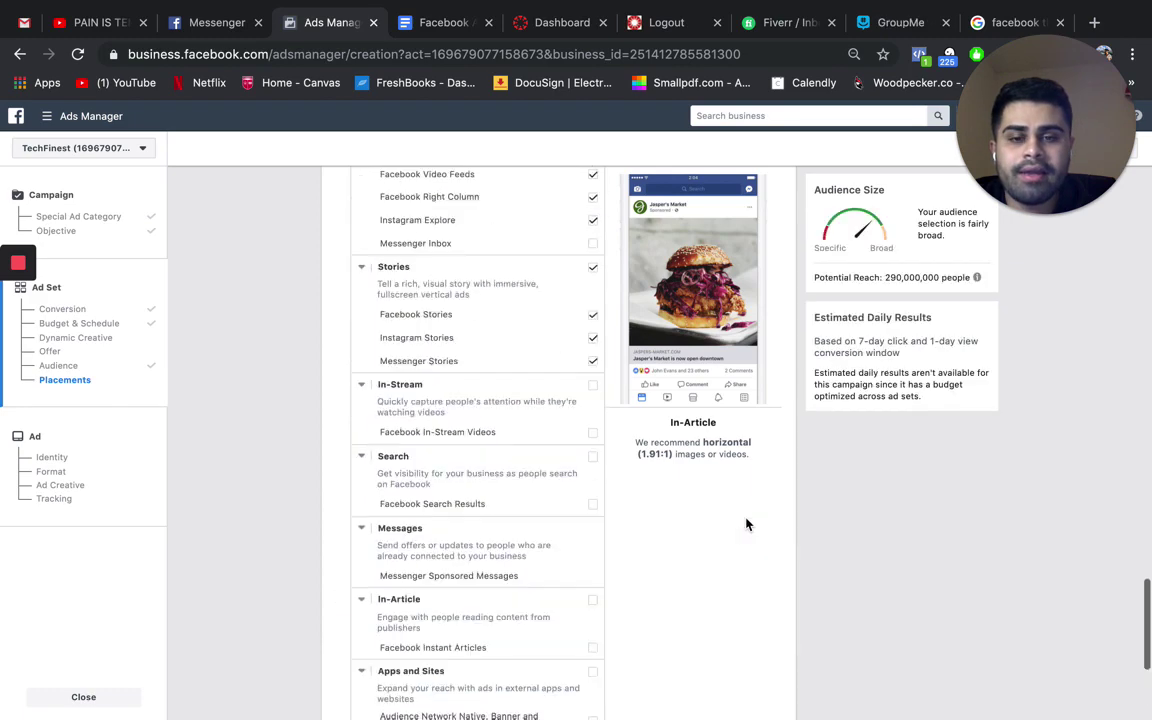
scroll(747, 515, up, 3)
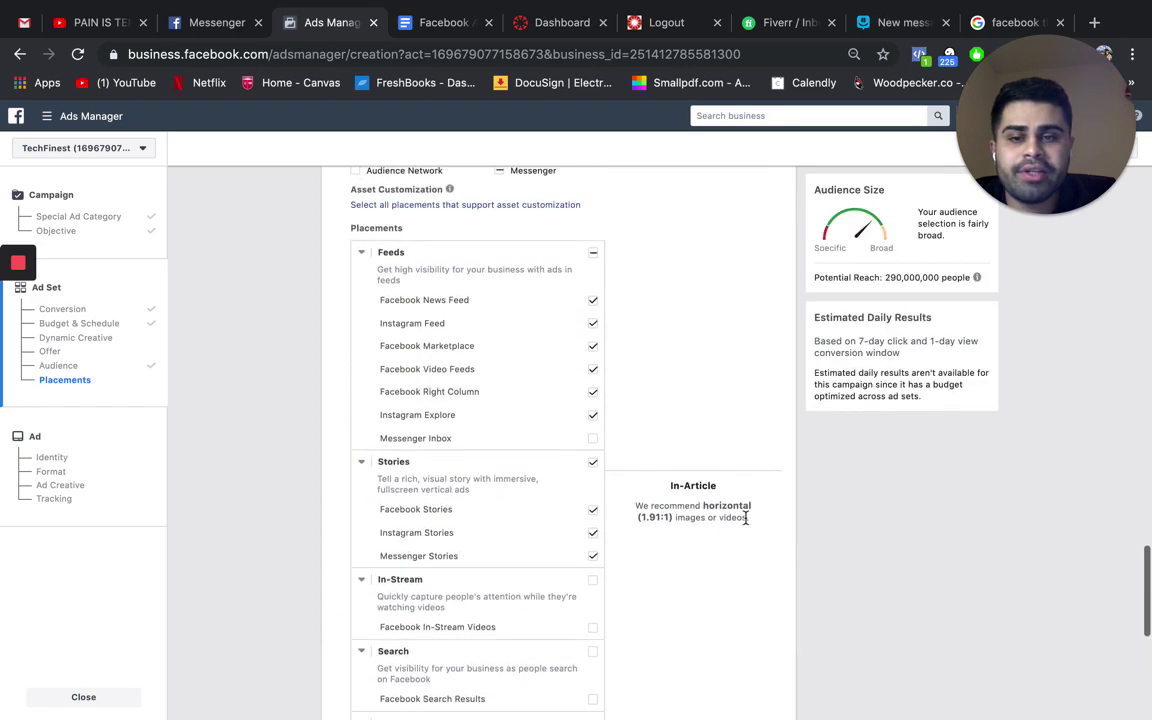
Exclude Marketplace, Video Feeds, Right Column, Instagram Explore and all Stories placements, keeping only Facebook News Feed and Instagram Feed
click(594, 371)
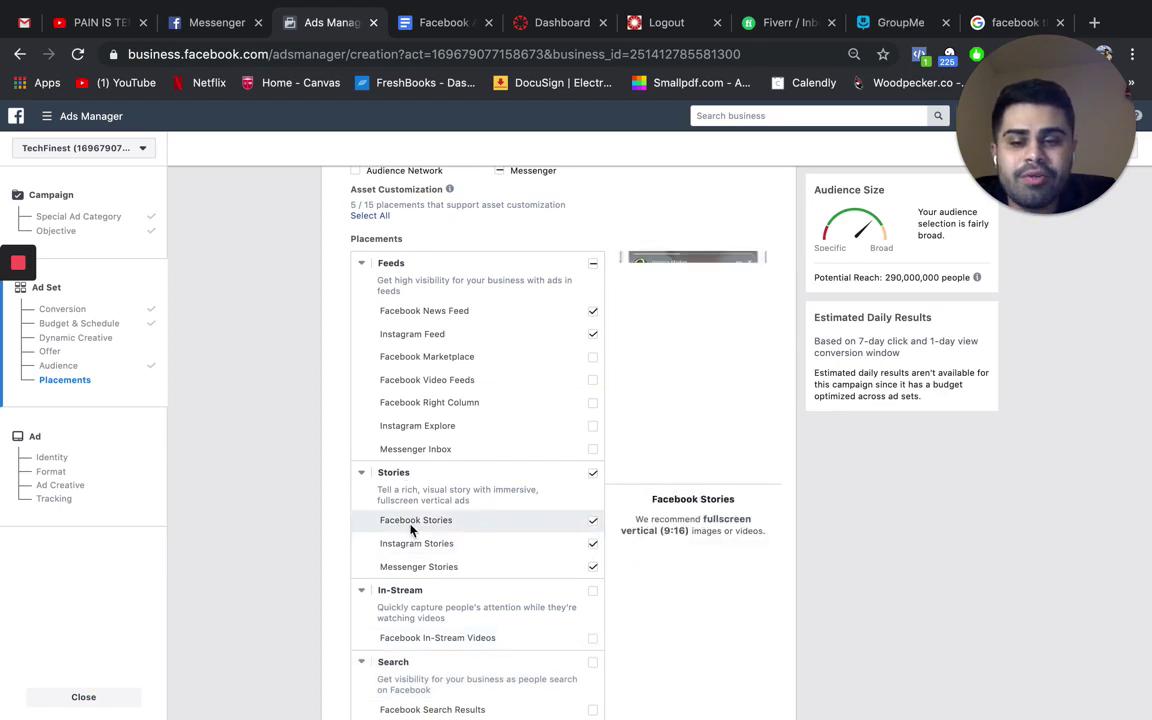
click(593, 569)
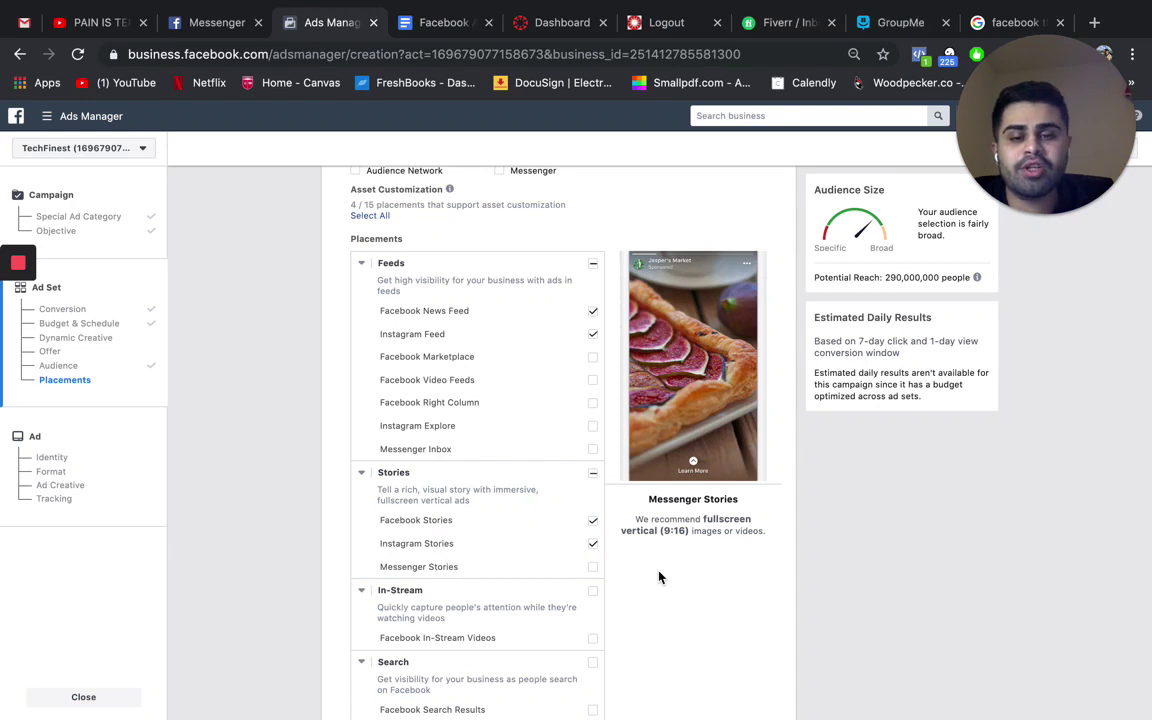
click(593, 544)
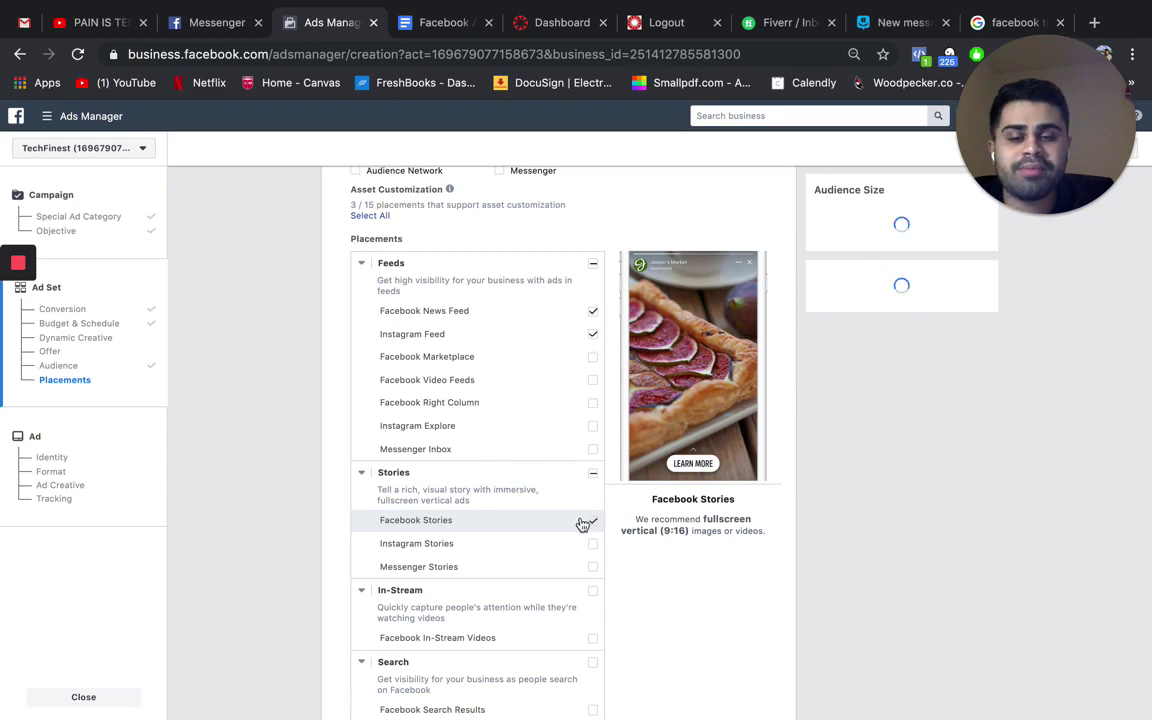
click(592, 520)
scroll(654, 614, down, 5)
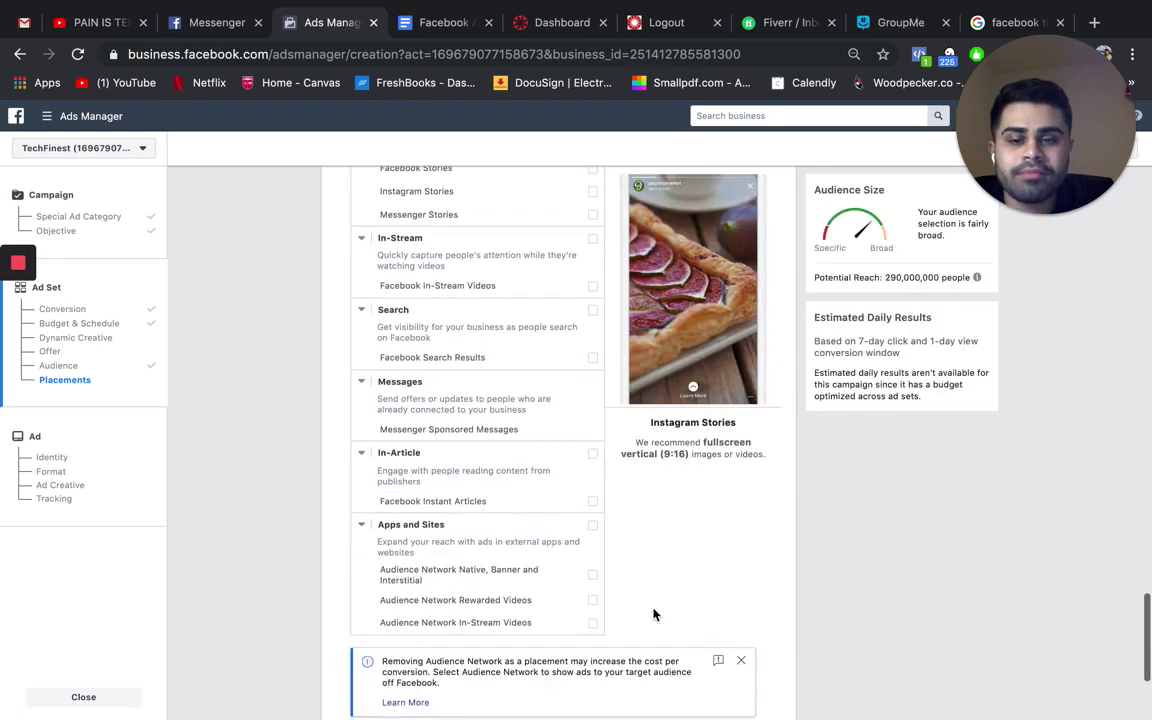
Open the placements' device setting, review the available device types, and close the list with Mobile and Desktop still selected
scroll(654, 614, up, 7)
scroll(654, 614, up, 1)
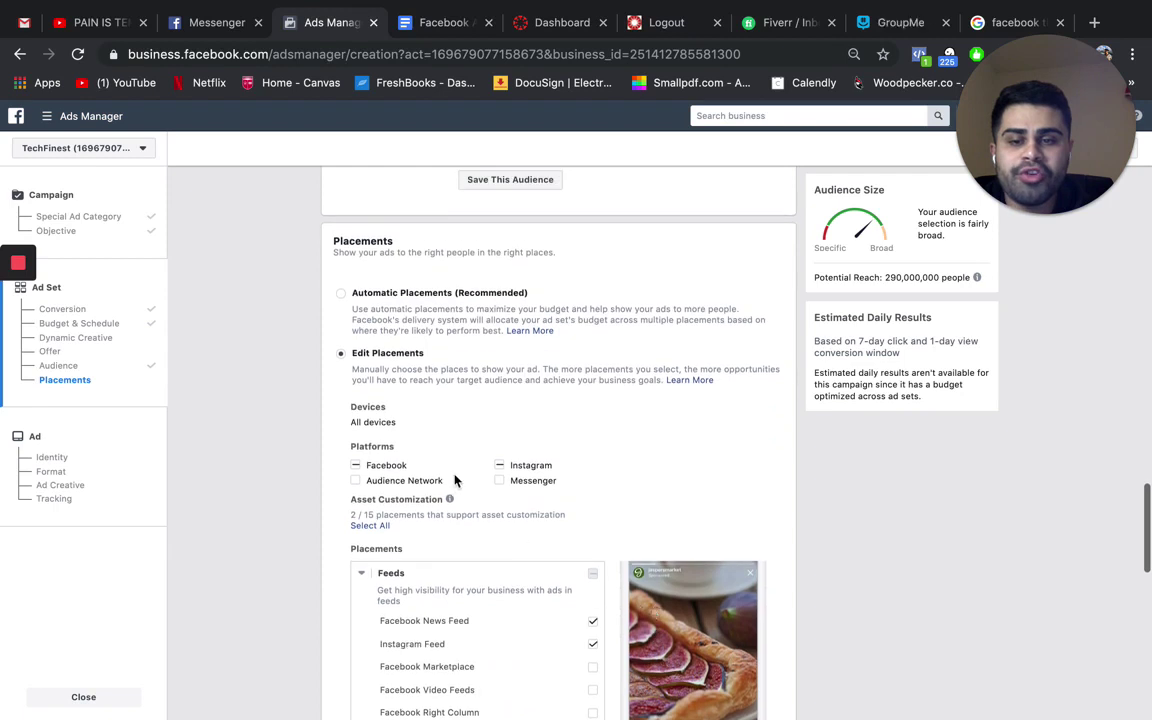
click(761, 408)
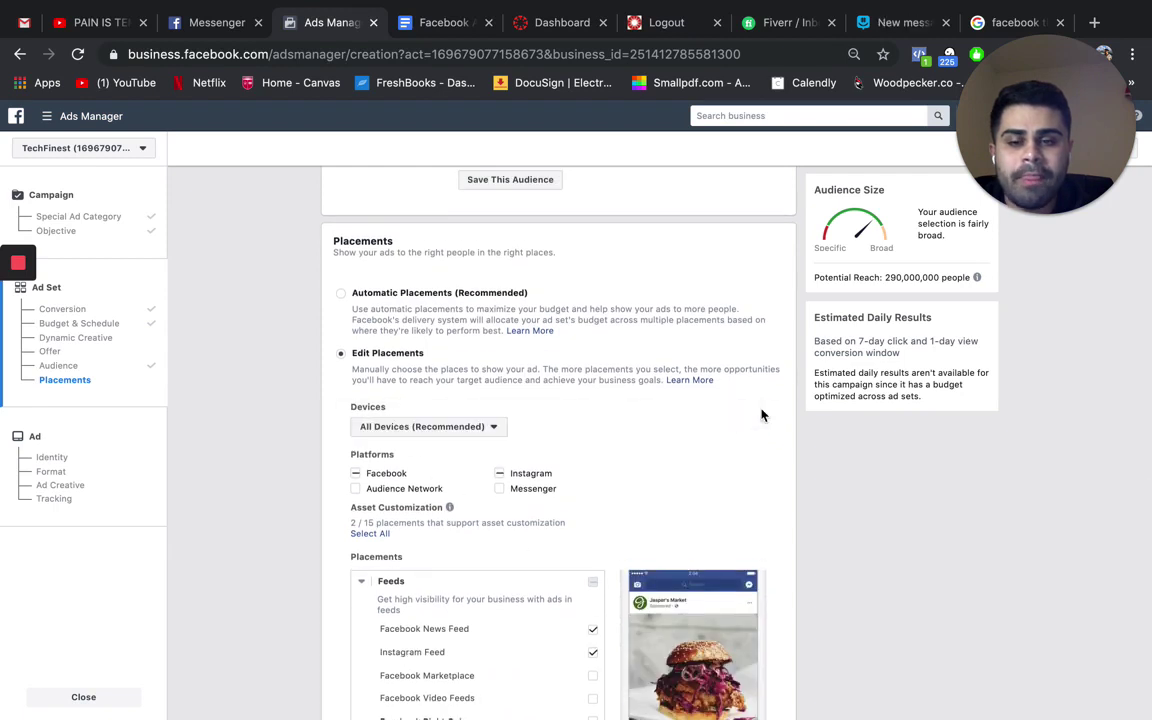
click(470, 425)
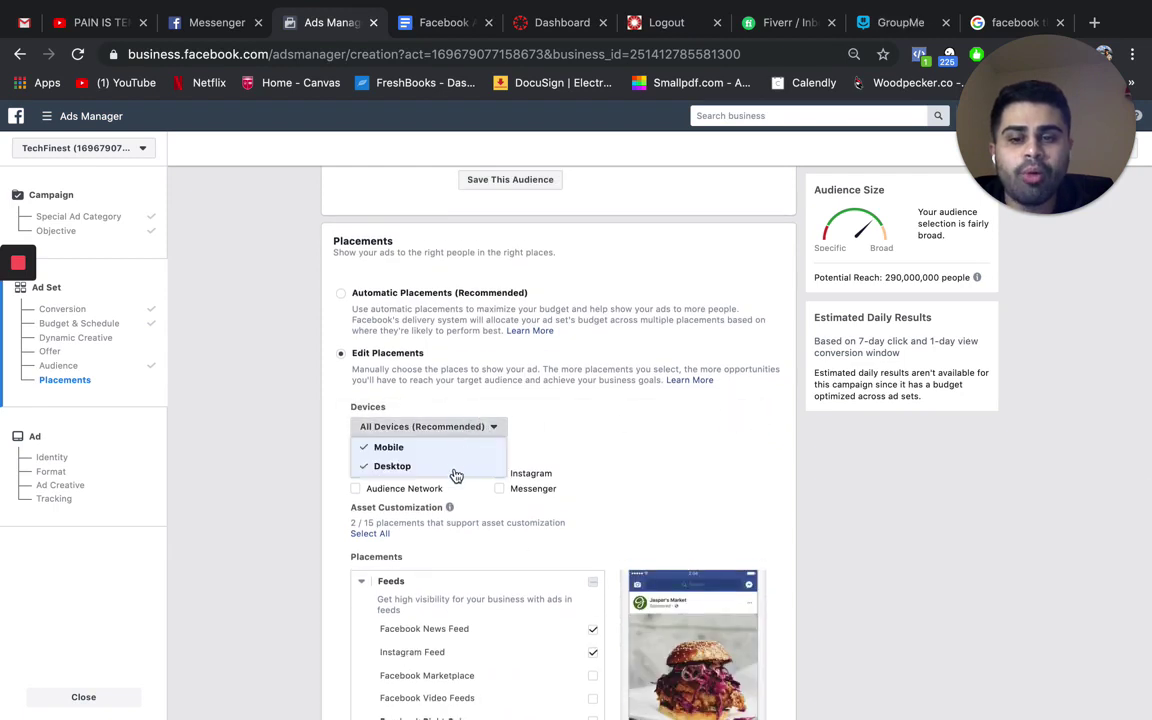
click(604, 467)
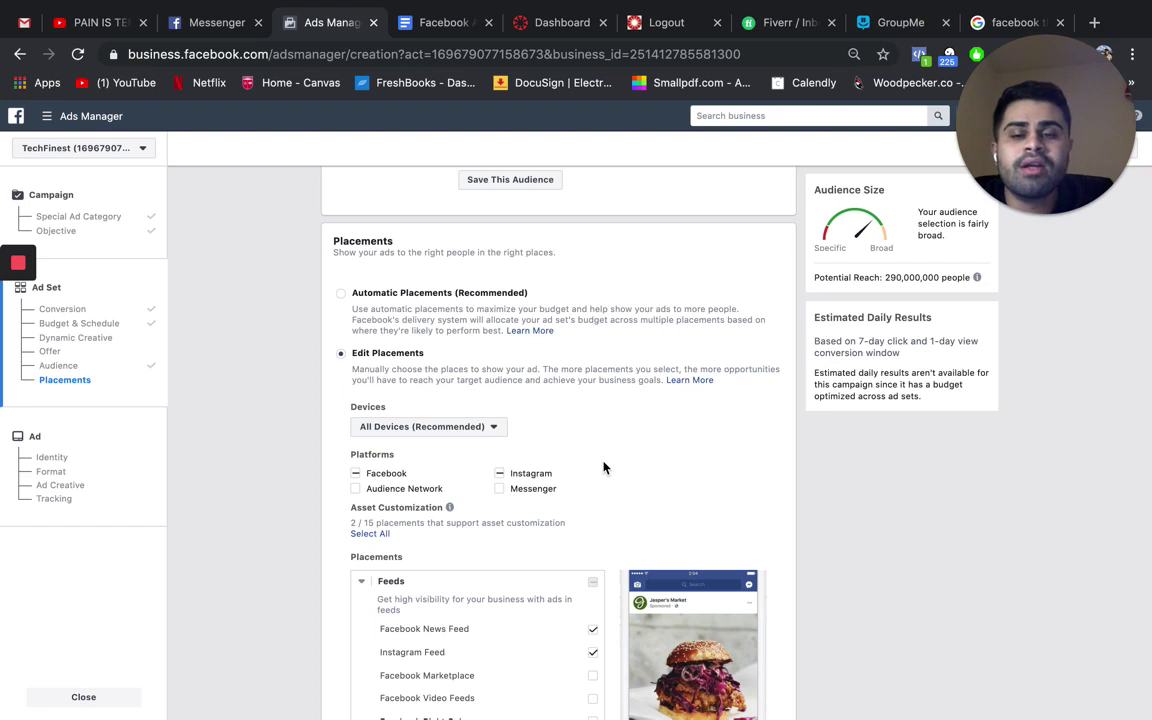
click(460, 427)
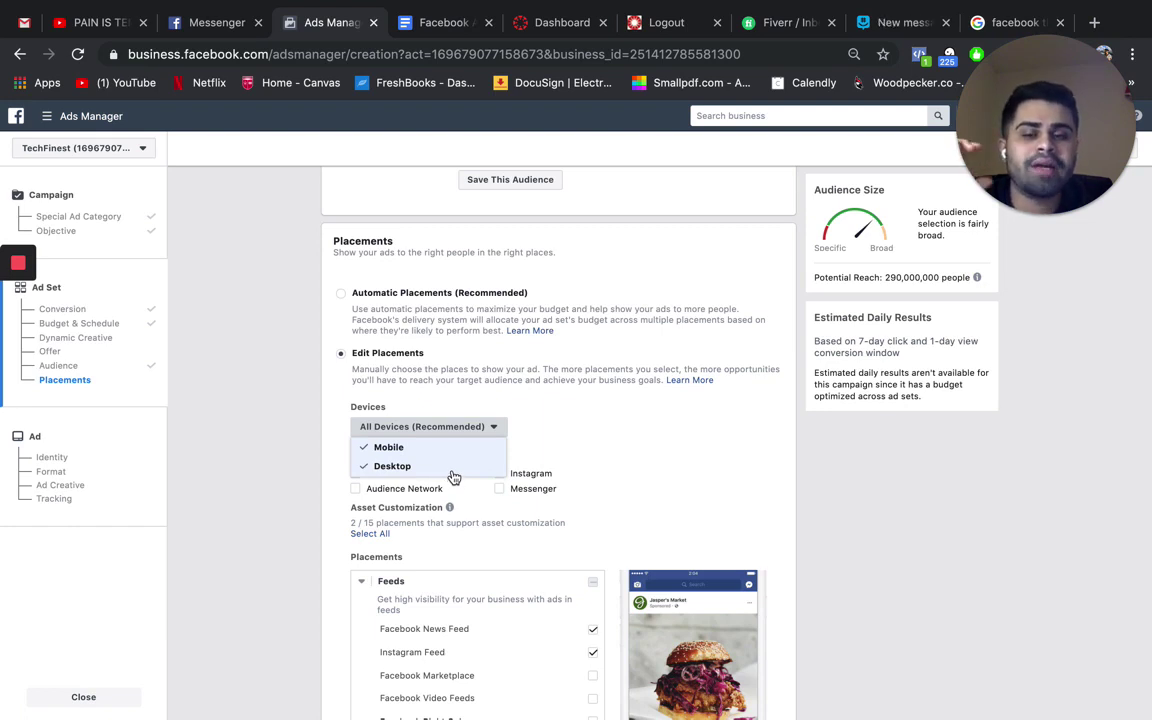
click(242, 489)
Dismiss the Audience Network and Marketplace recommendations below the placements list
scroll(548, 562, down, 3)
scroll(548, 565, down, 3)
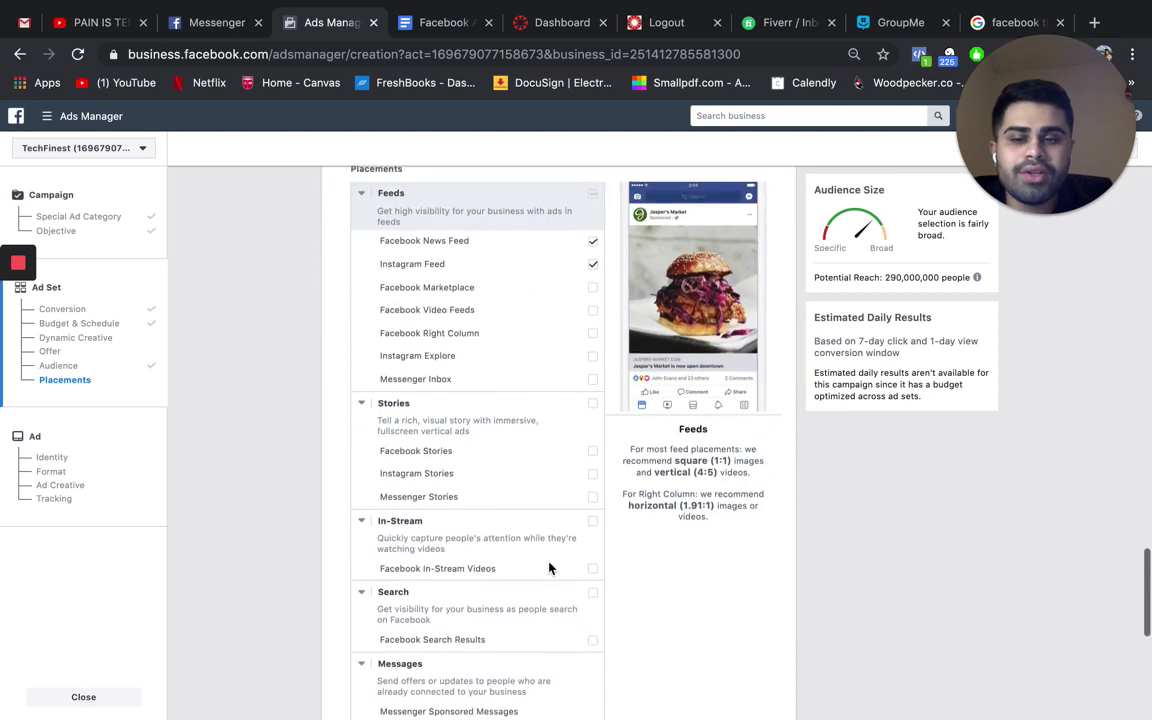
scroll(548, 568, up, 3)
scroll(609, 468, down, 10)
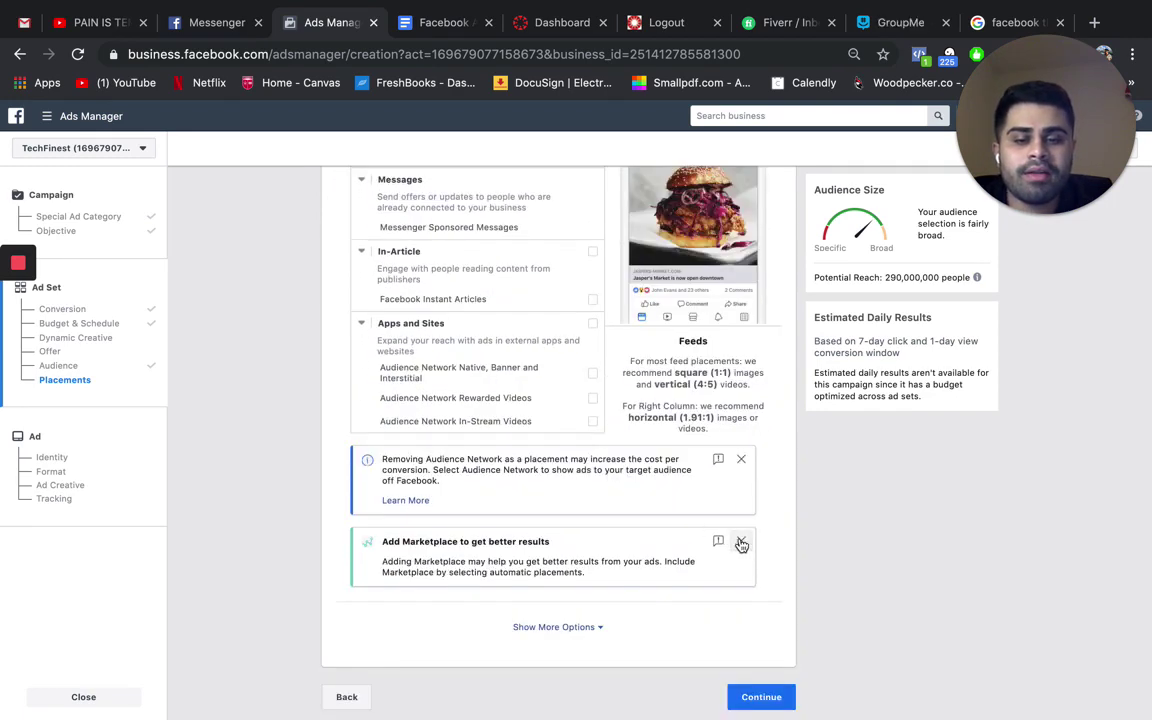
click(738, 541)
click(741, 531)
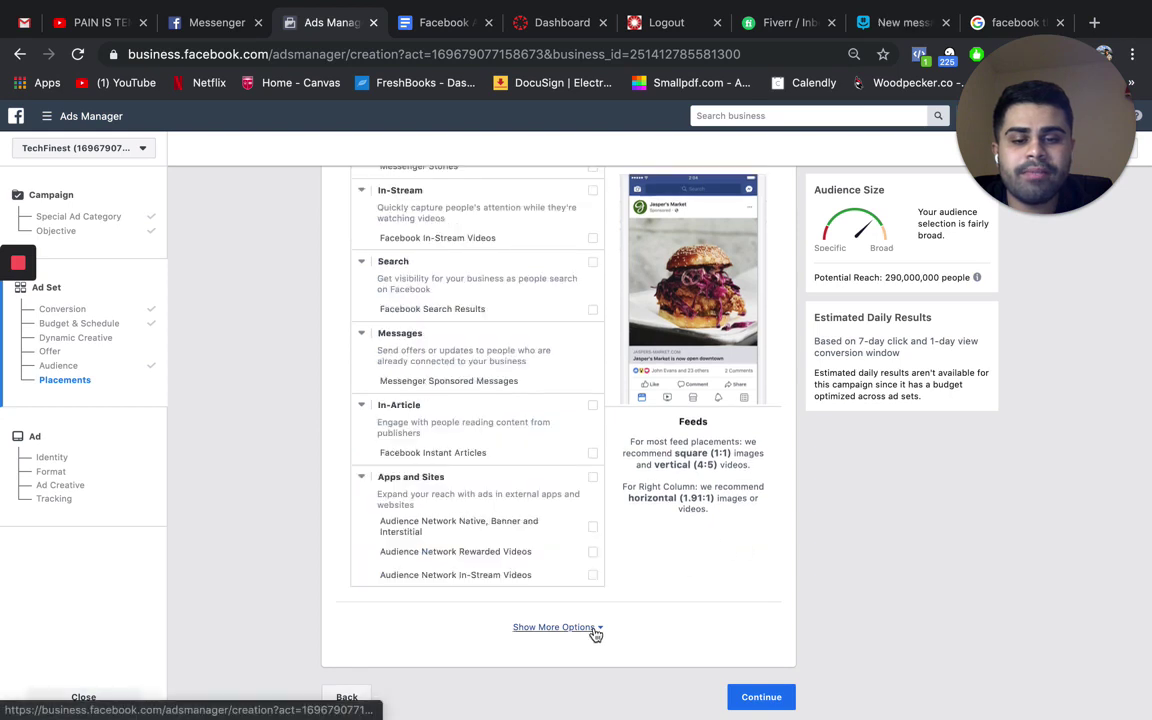
Expand the additional placement options and open the specific mobile devices and operating systems setting for editing
click(594, 628)
scroll(597, 690, down, 2)
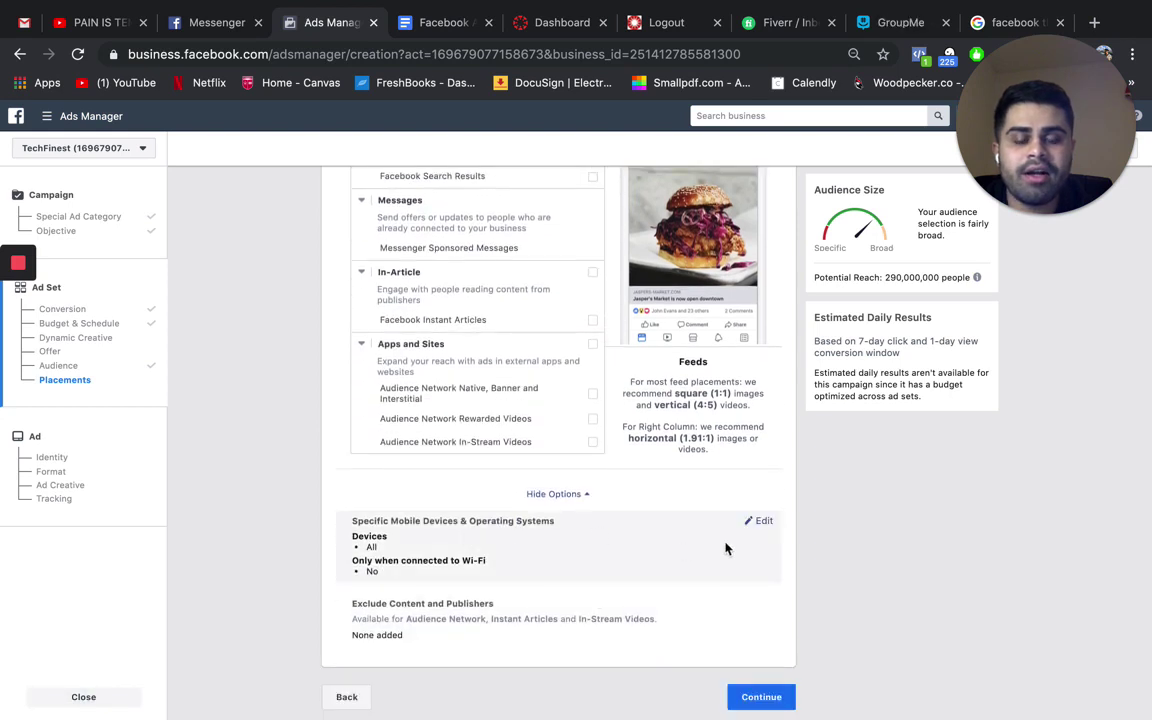
click(760, 521)
Limit the ad set's mobile devices to iOS Devices Only
click(460, 560)
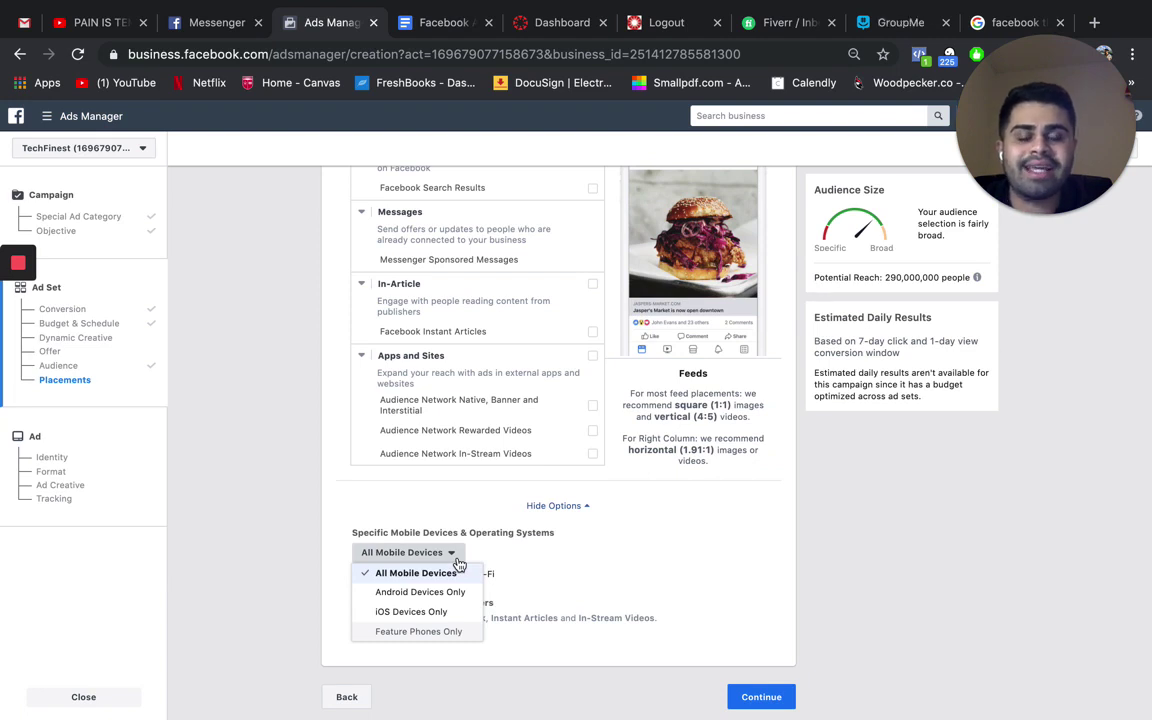
click(421, 620)
scroll(488, 597, down, 2)
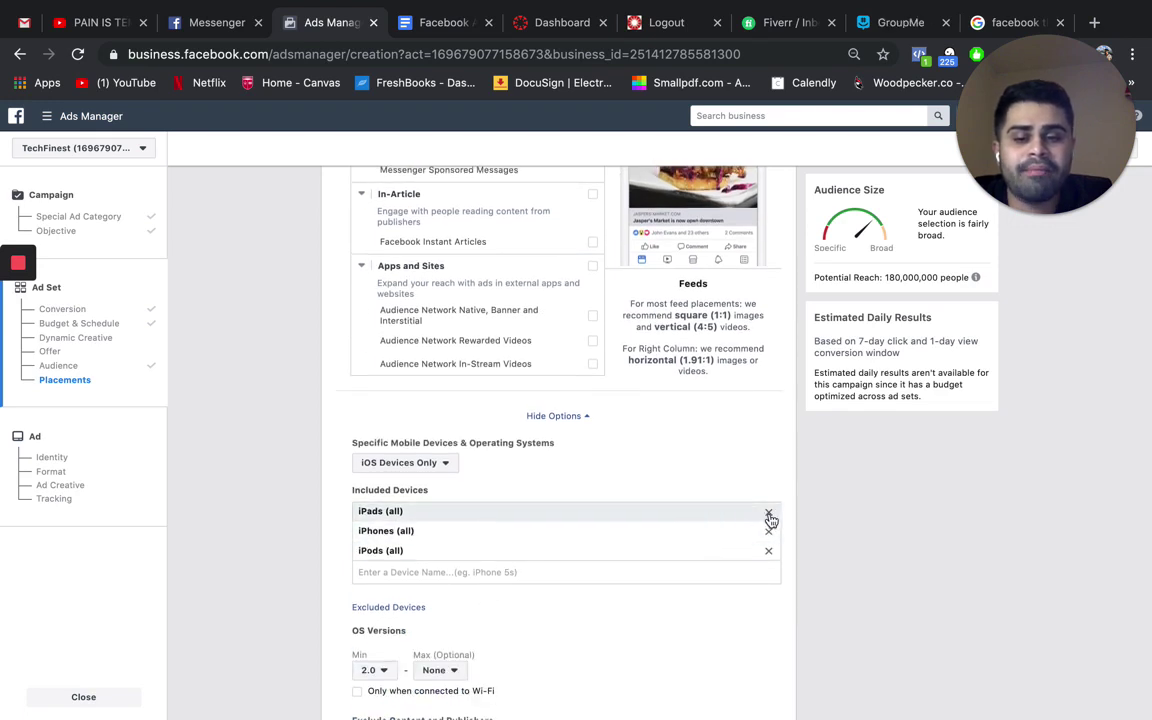
Search the included devices for specific iPhone models and try removing the general iPads and iPhones entries
click(667, 571)
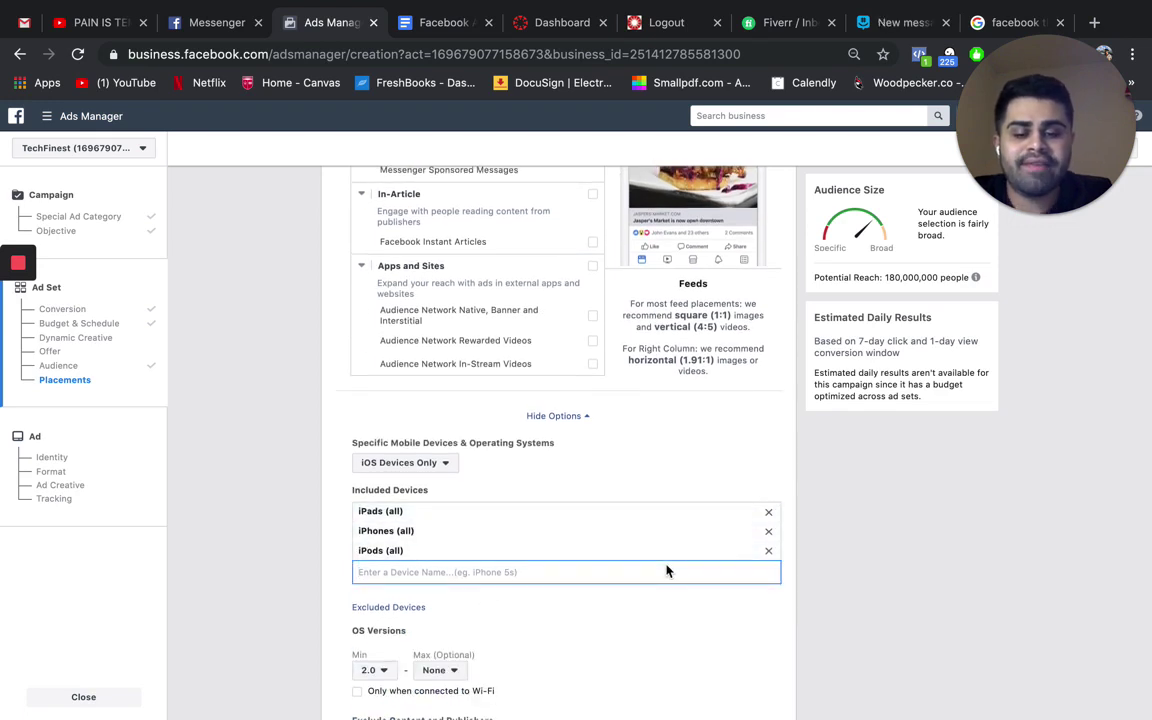
text(iphone 10)
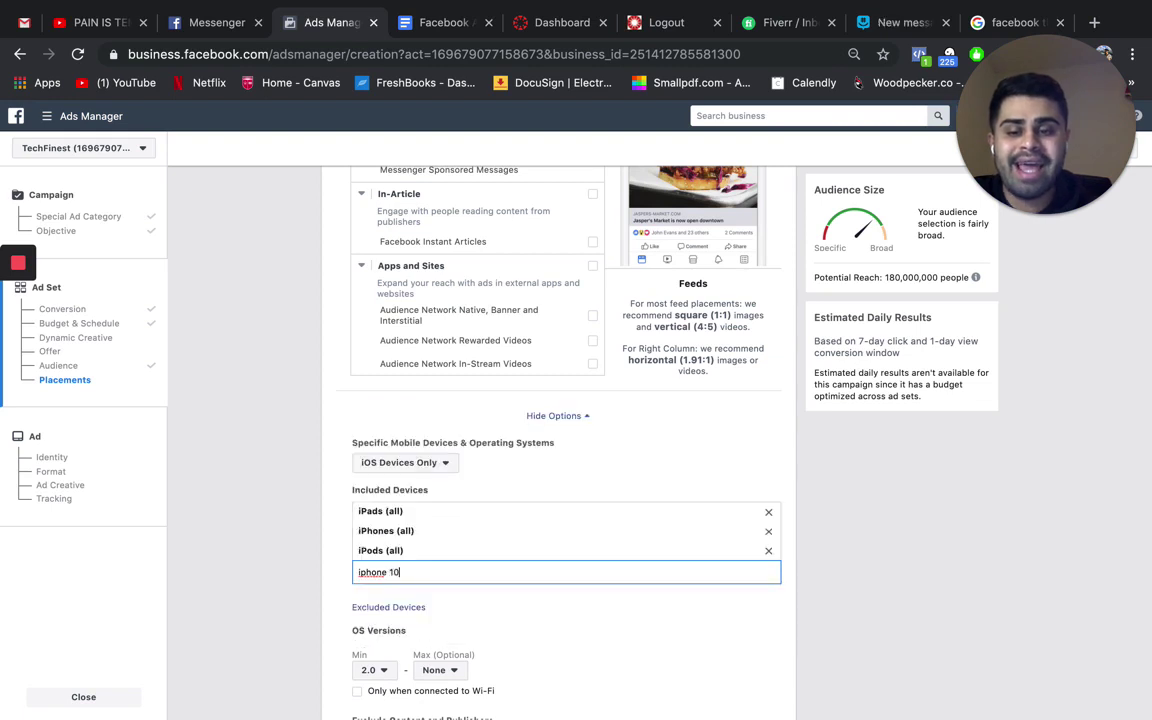
key(BackSpace)
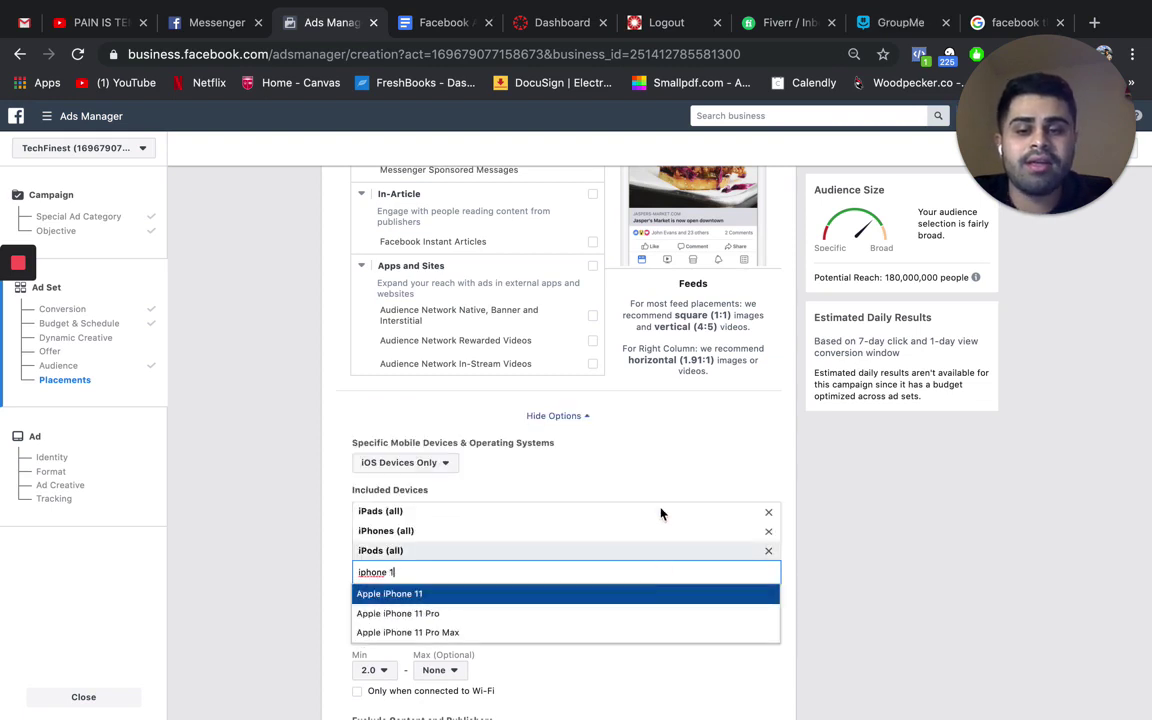
click(766, 515)
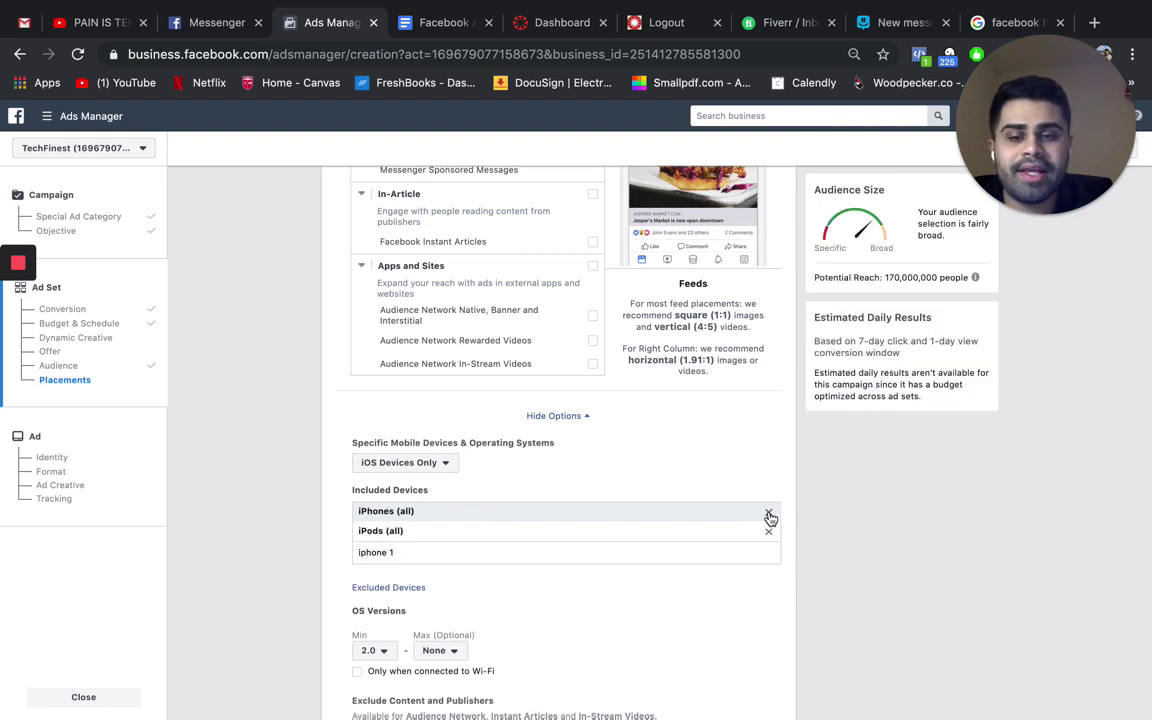
click(769, 515)
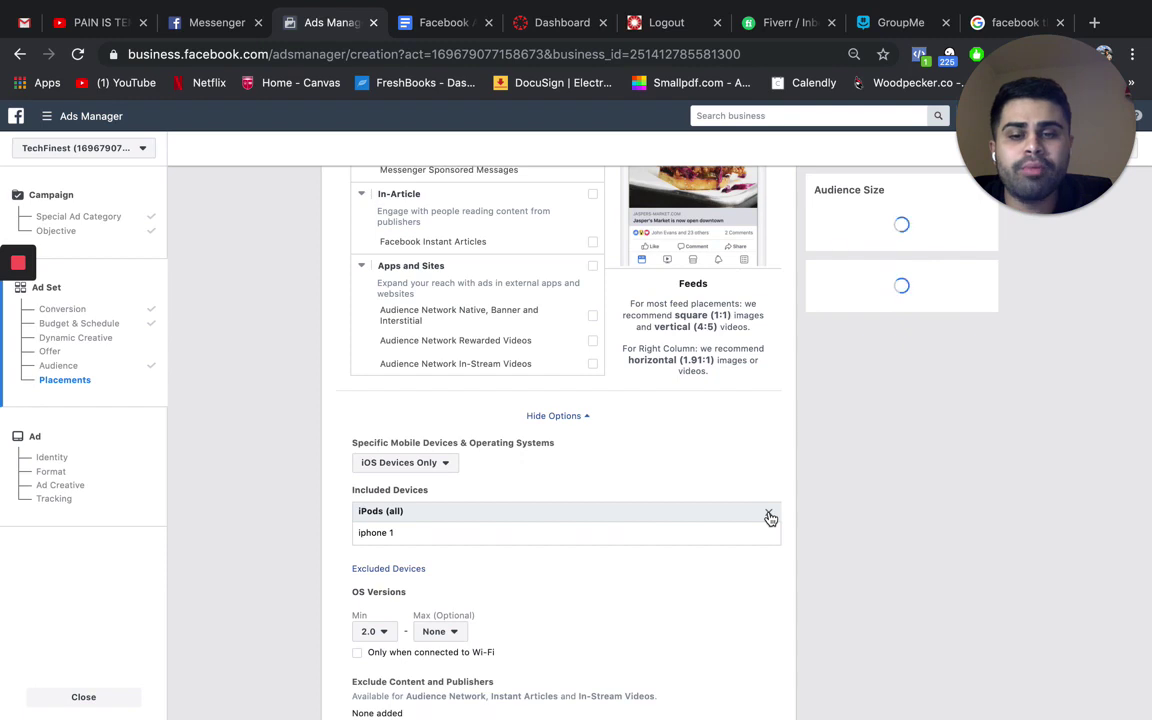
Target All Mobile Devices only when connected to Wi-Fi, and continue to the ad setup
click(435, 463)
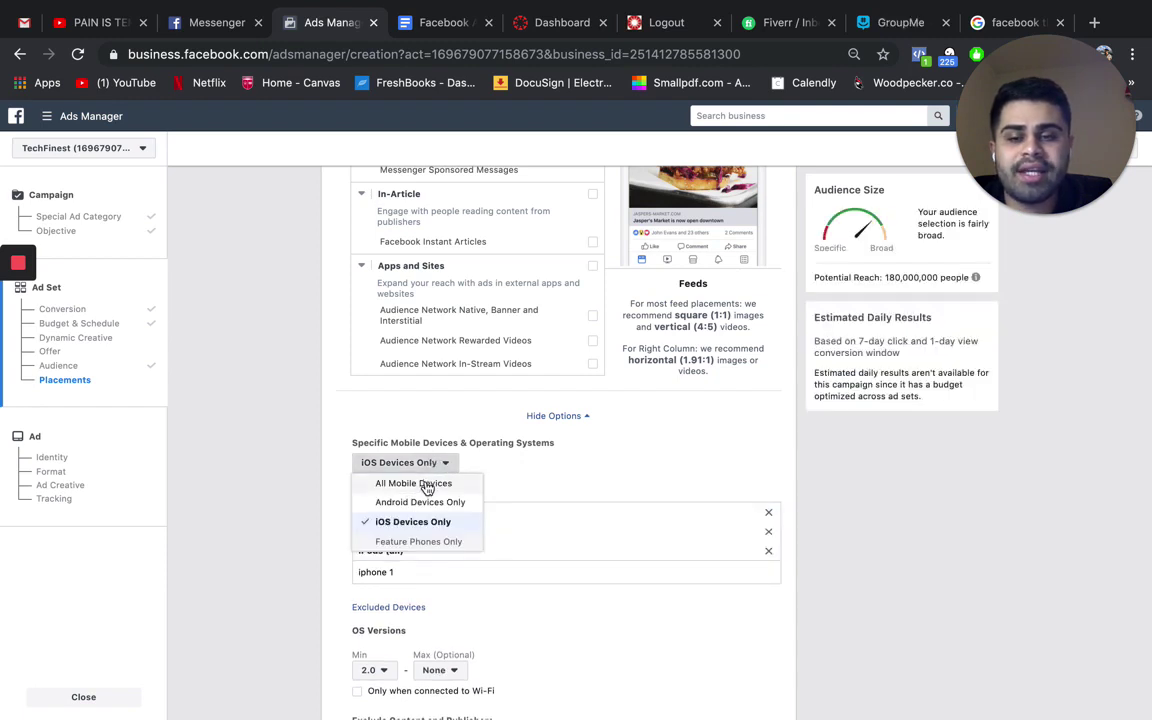
click(428, 486)
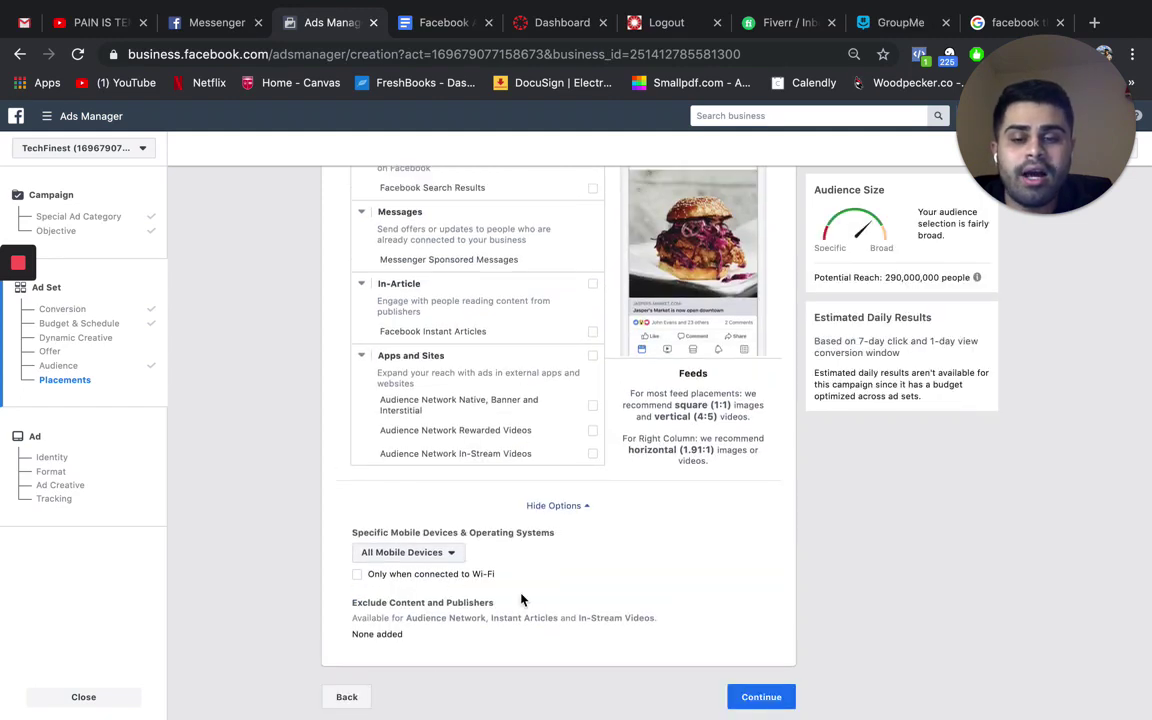
click(358, 577)
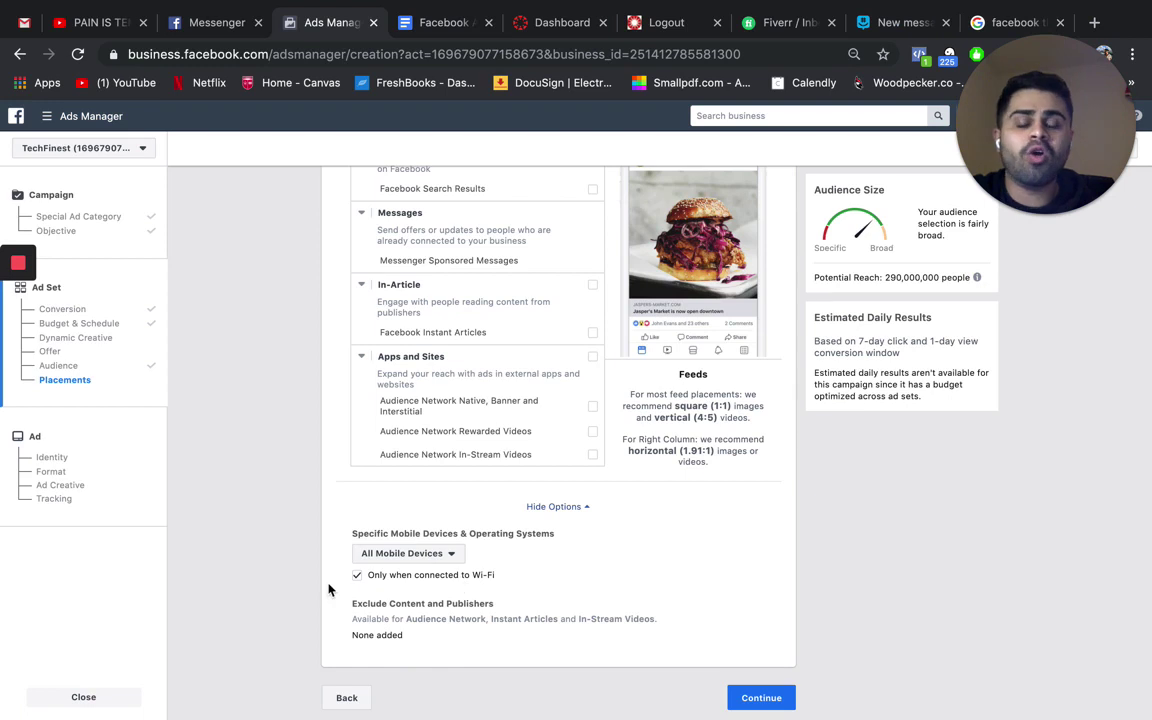
click(763, 699)
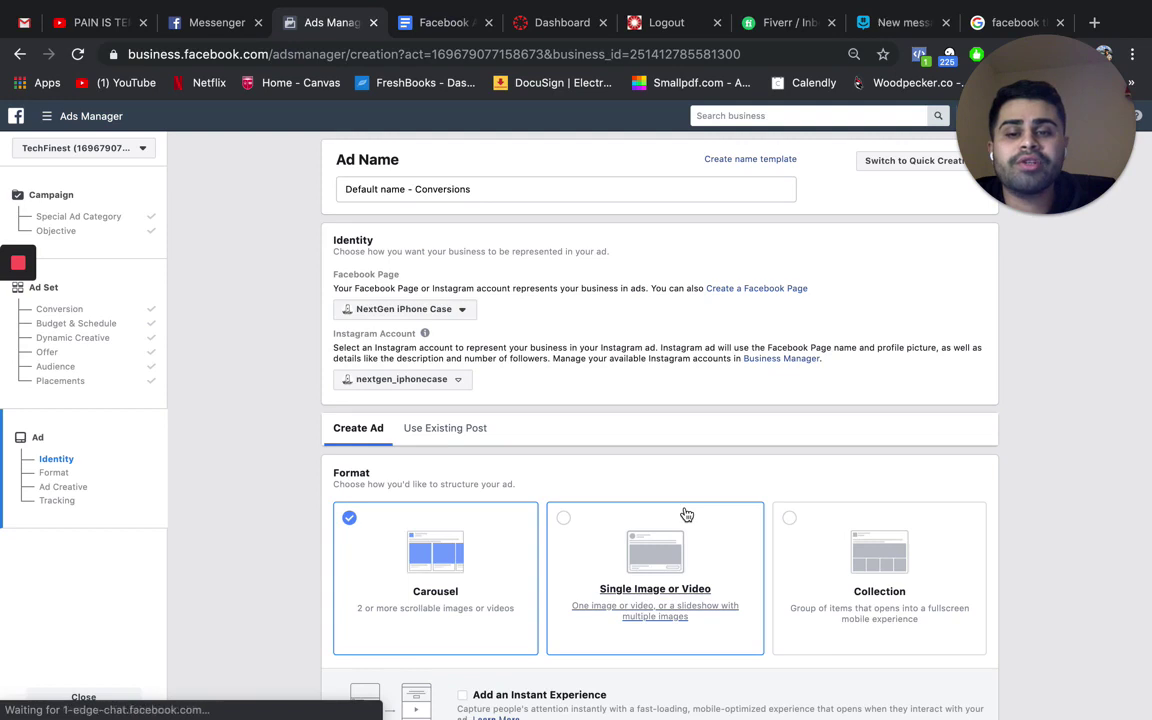
Review the ad's Facebook Page and Instagram account identity, the available ad formats, and the ad creative section
scroll(686, 514, down, 2)
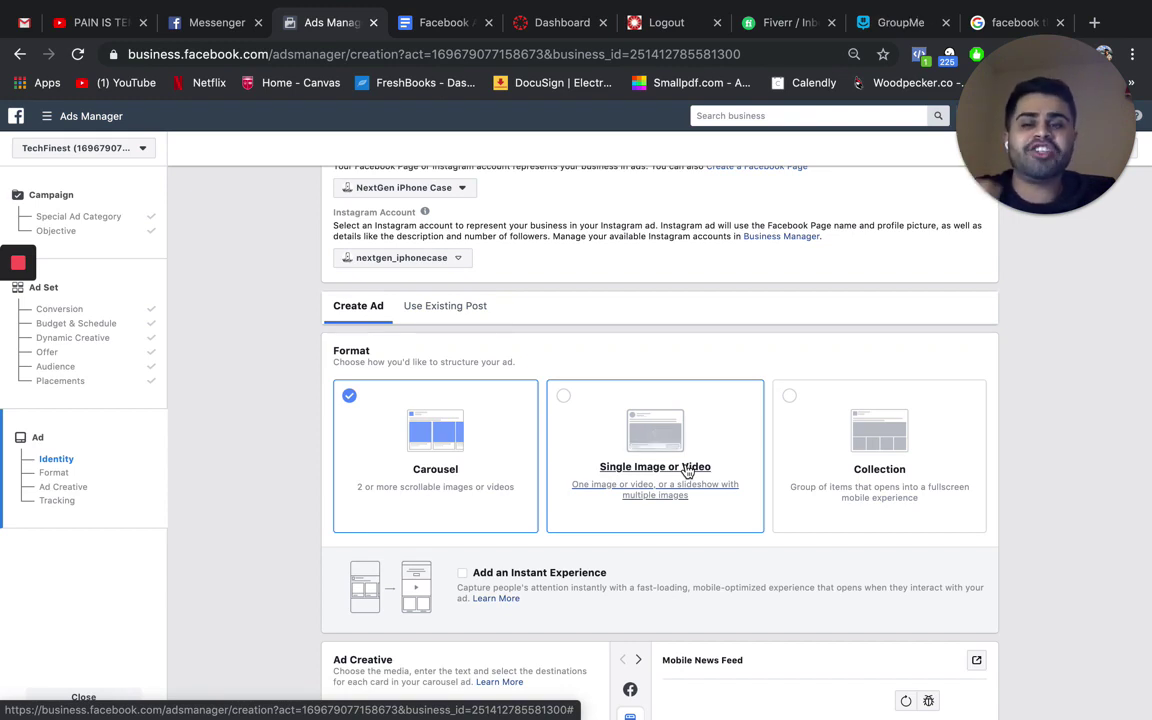
scroll(687, 472, up, 1)
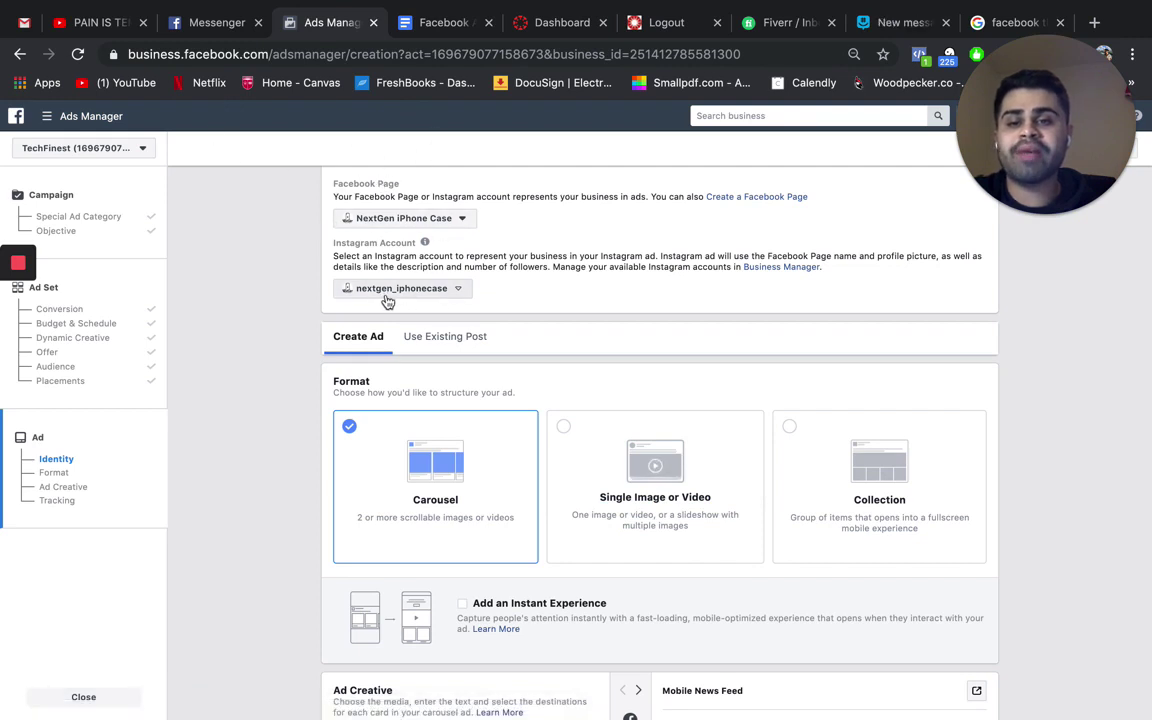
scroll(478, 327, down, 1)
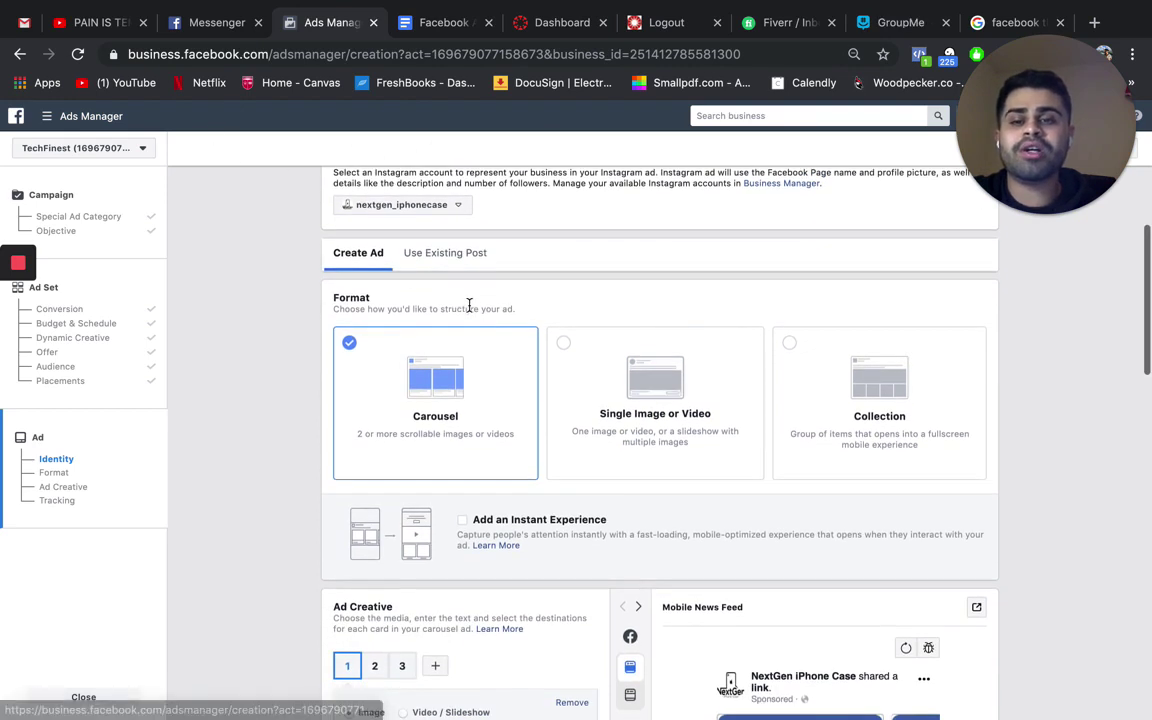
scroll(463, 283, down, 1)
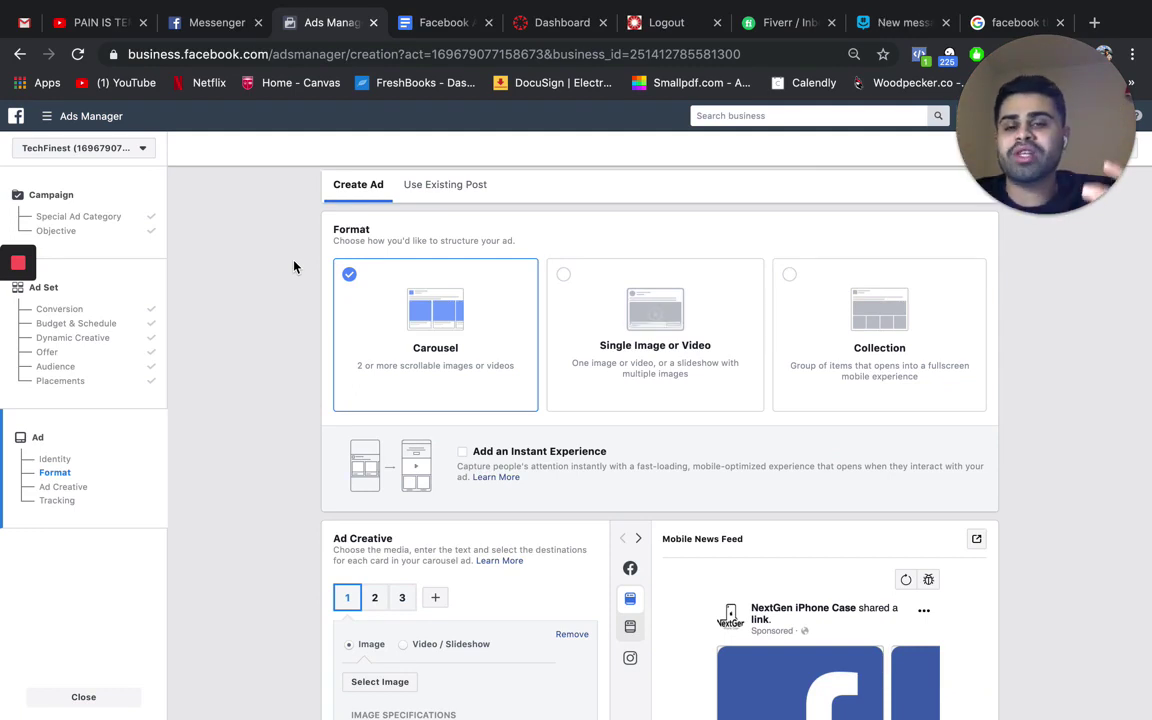
scroll(294, 266, up, 2)
scroll(294, 266, up, 1)
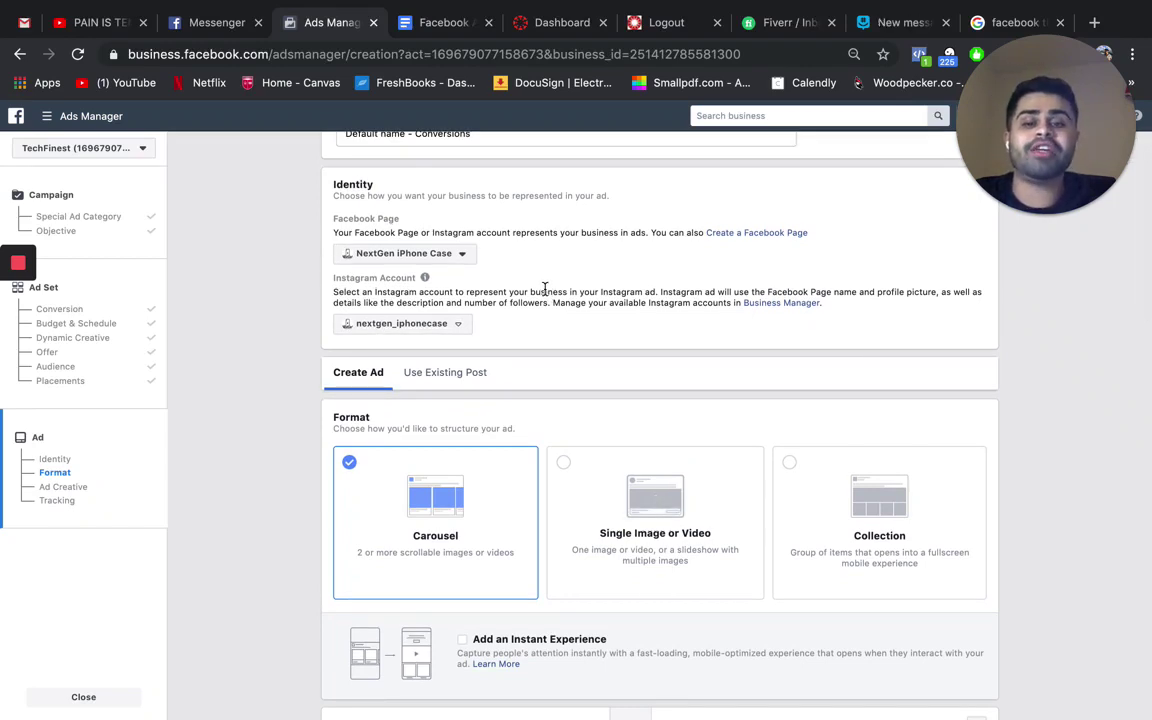
Look over the carousel ad creative fields, and set the ad's format to Single Image or Video
scroll(545, 287, down, 10)
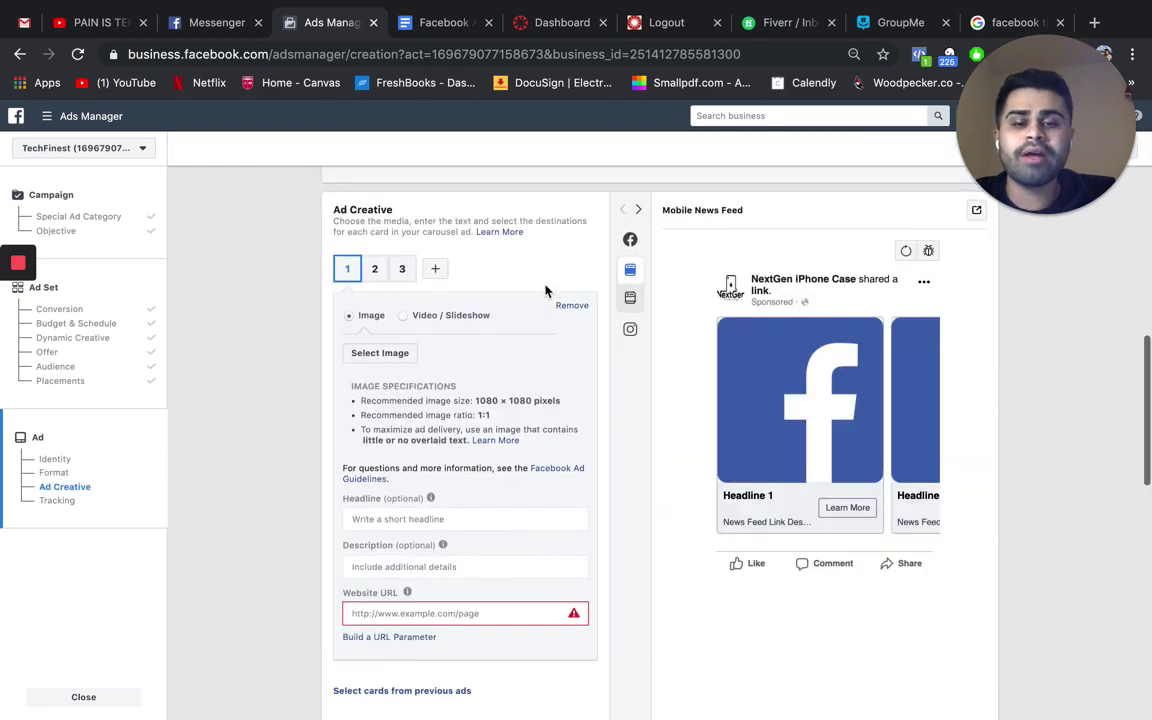
scroll(545, 287, down, 3)
scroll(545, 288, up, 10)
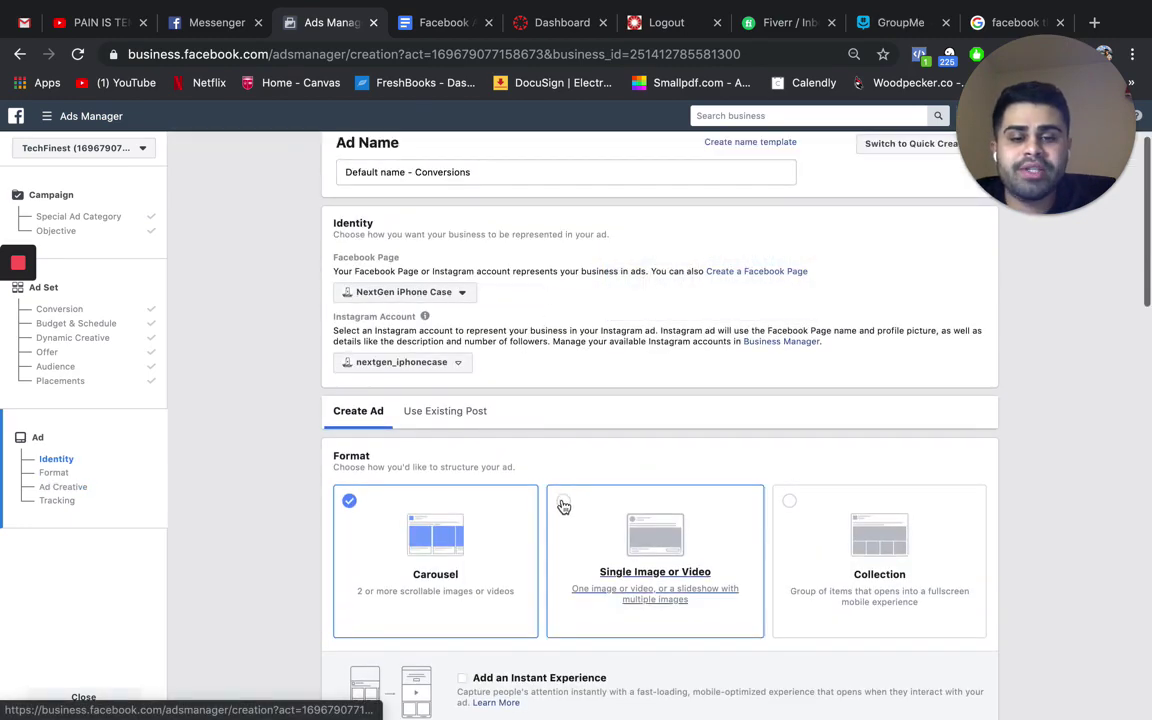
click(563, 506)
scroll(612, 418, down, 3)
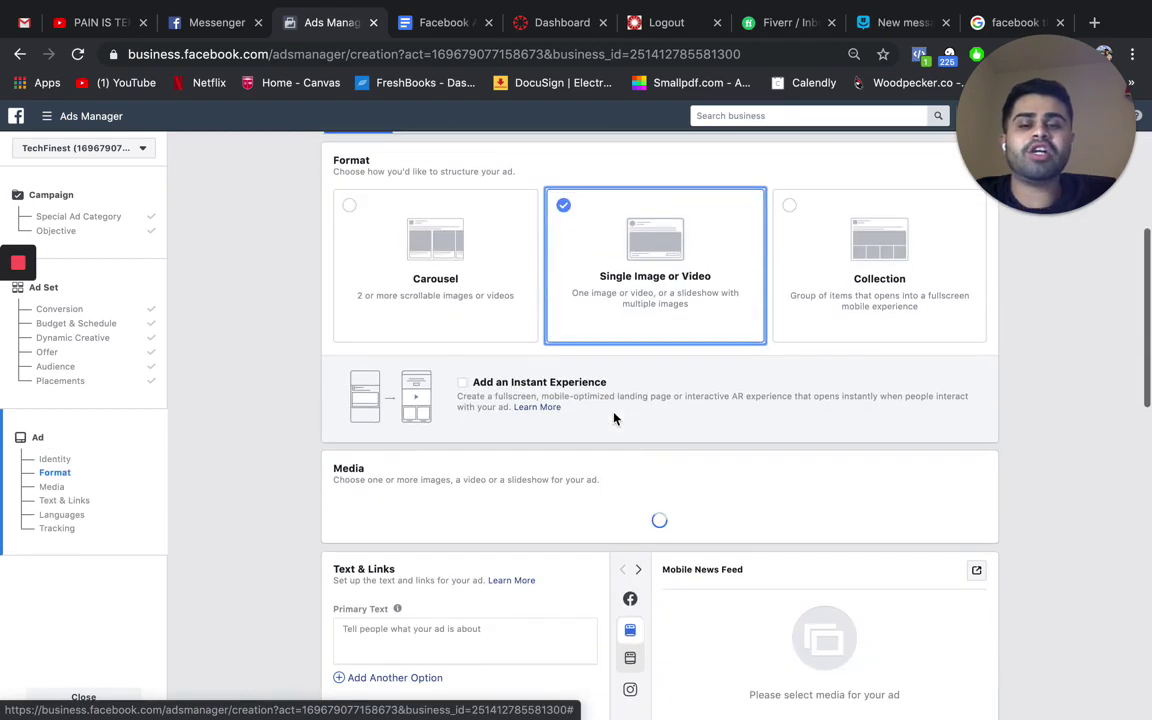
scroll(614, 418, down, 1)
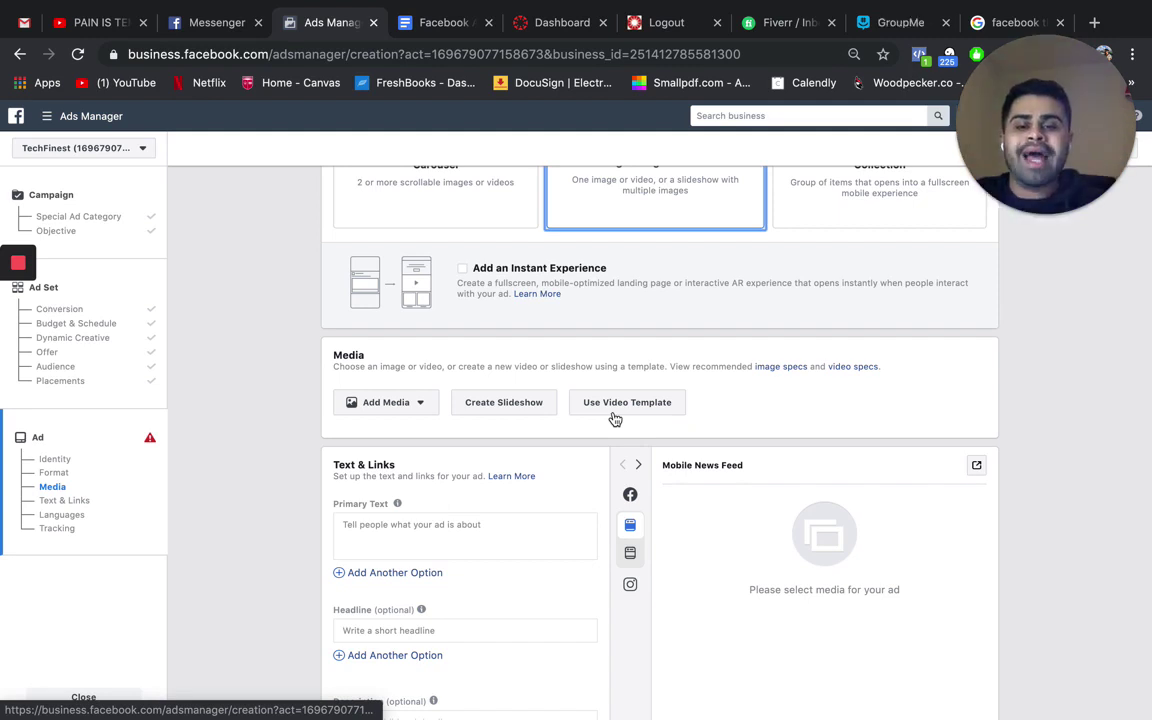
Try adding a second description option to the ad's text, check the multiple text options tip, and remove the extra option
scroll(615, 419, down, 3)
scroll(615, 419, down, 1)
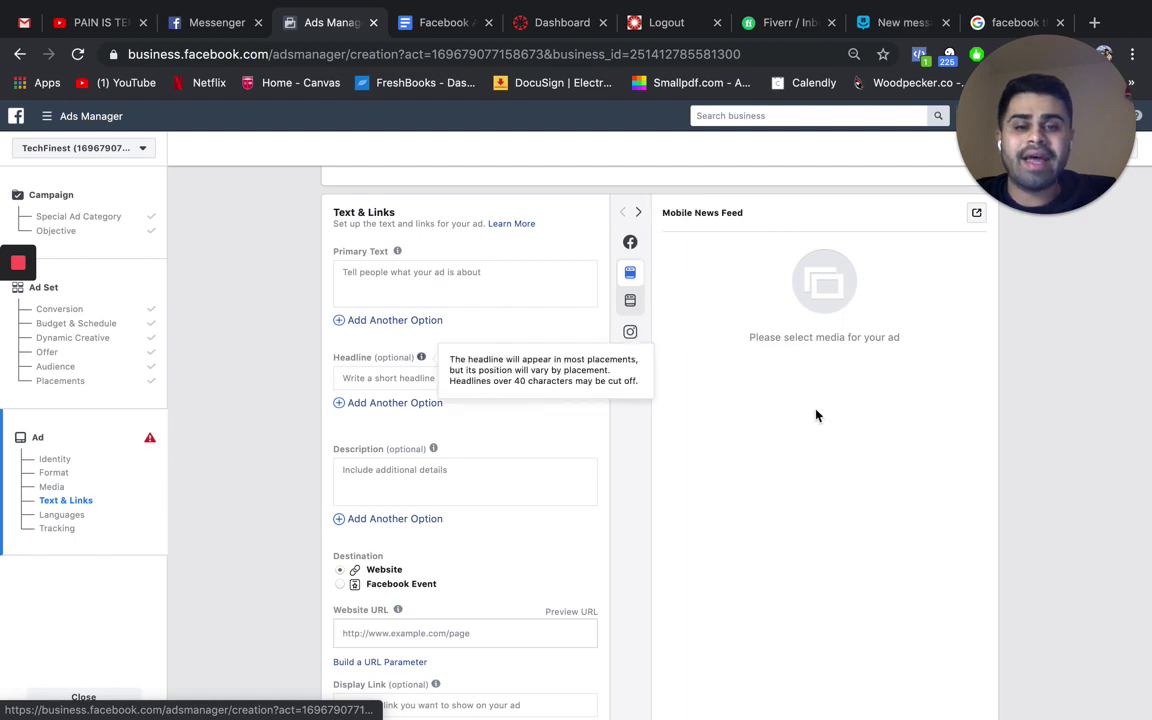
click(369, 522)
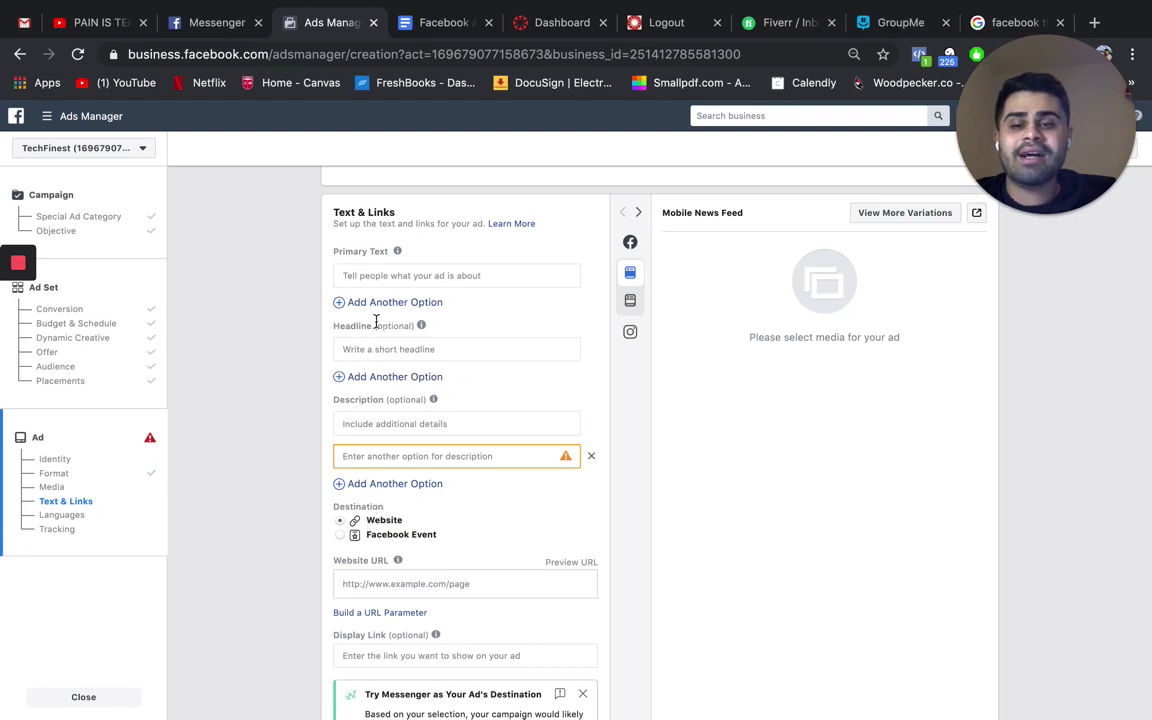
mouse_move(377, 320)
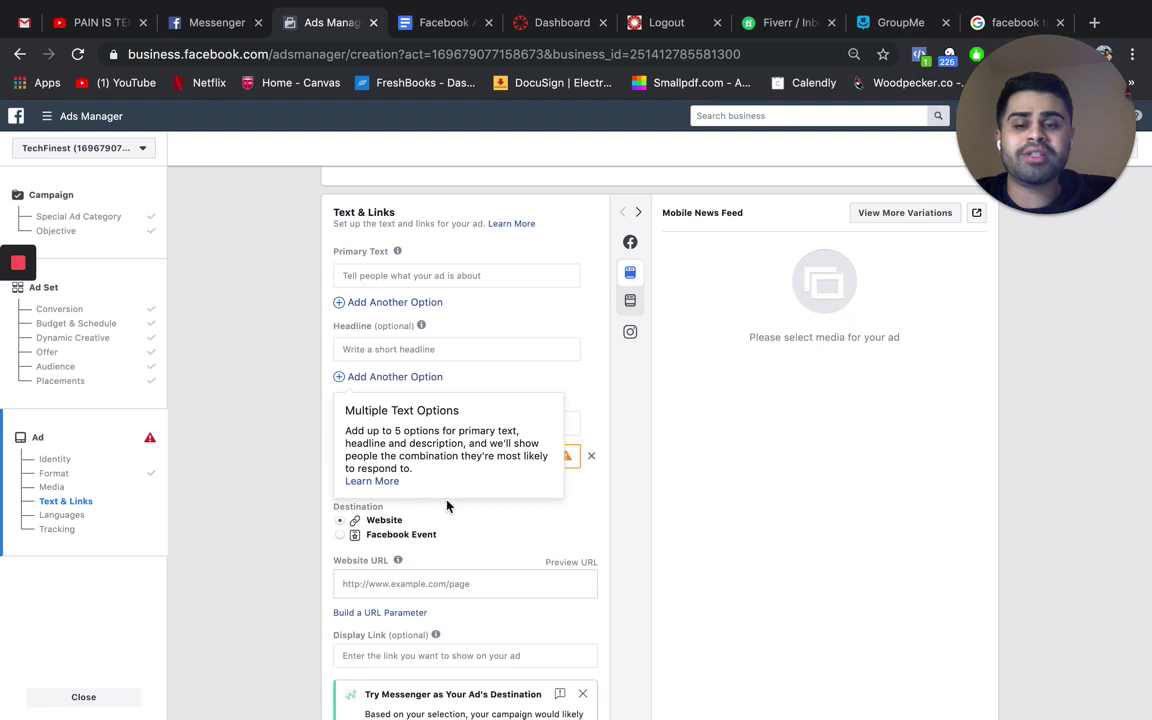
mouse_move(366, 483)
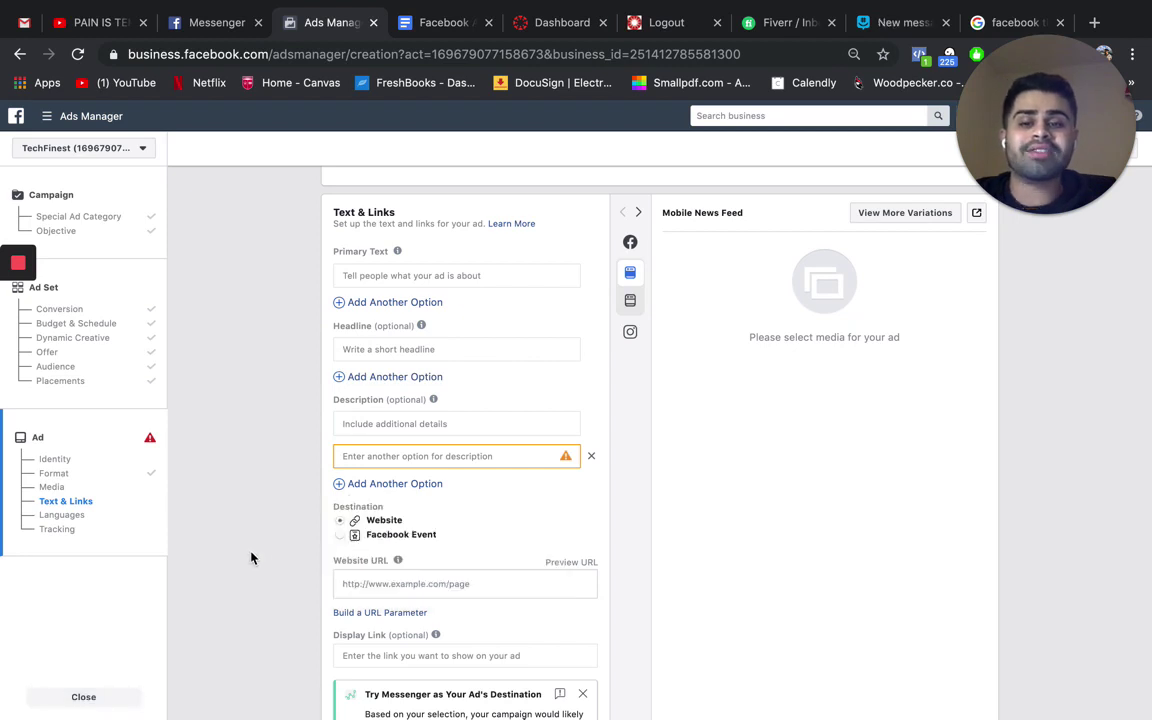
click(593, 458)
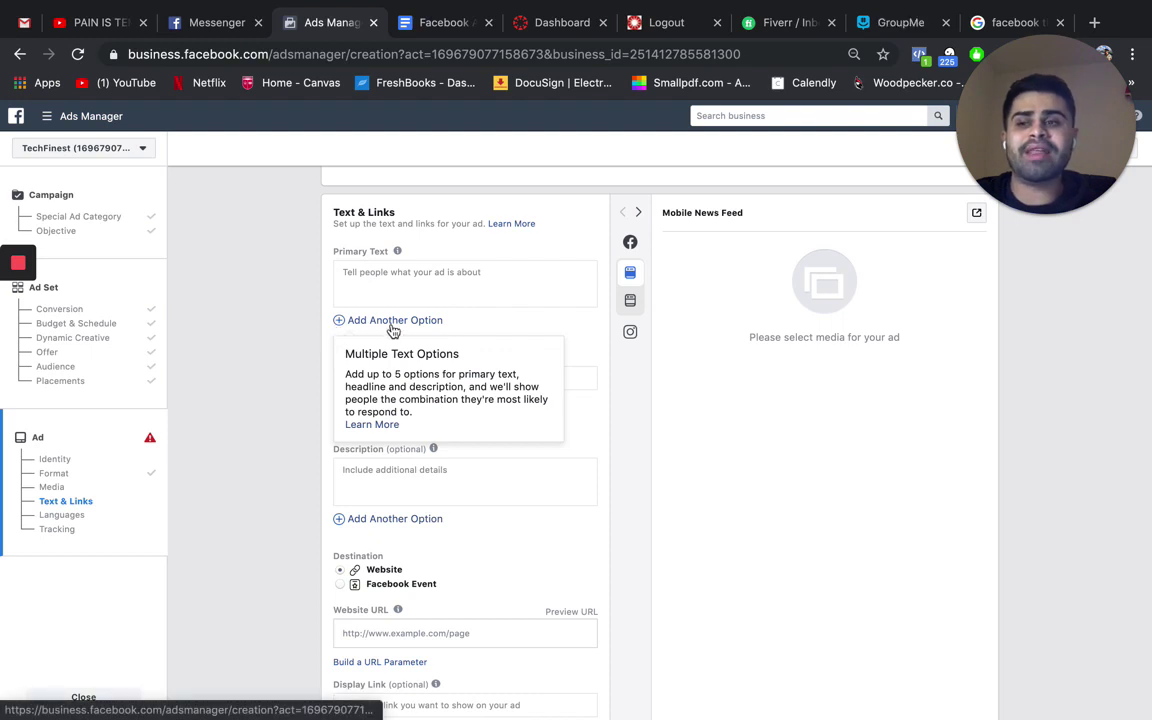
Examine the ad's destination and link fields, the available call-to-action choices, and the language and tracking settings
scroll(480, 508, down, 5)
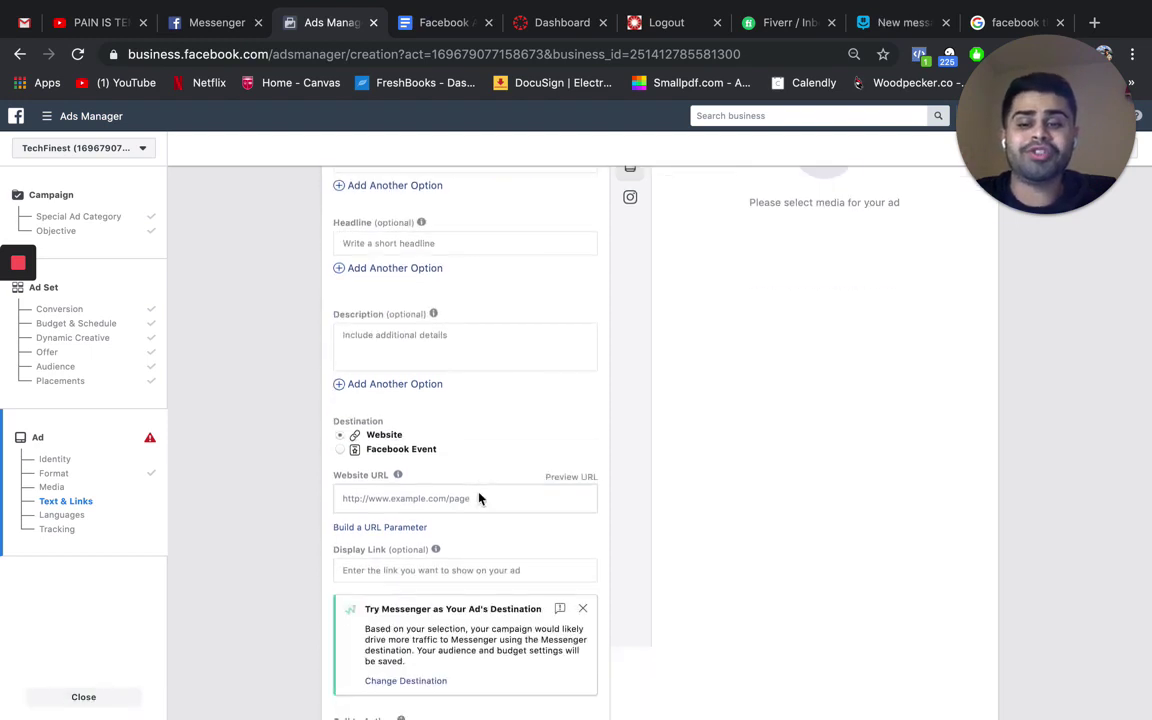
scroll(477, 505, down, 4)
scroll(475, 505, down, 1)
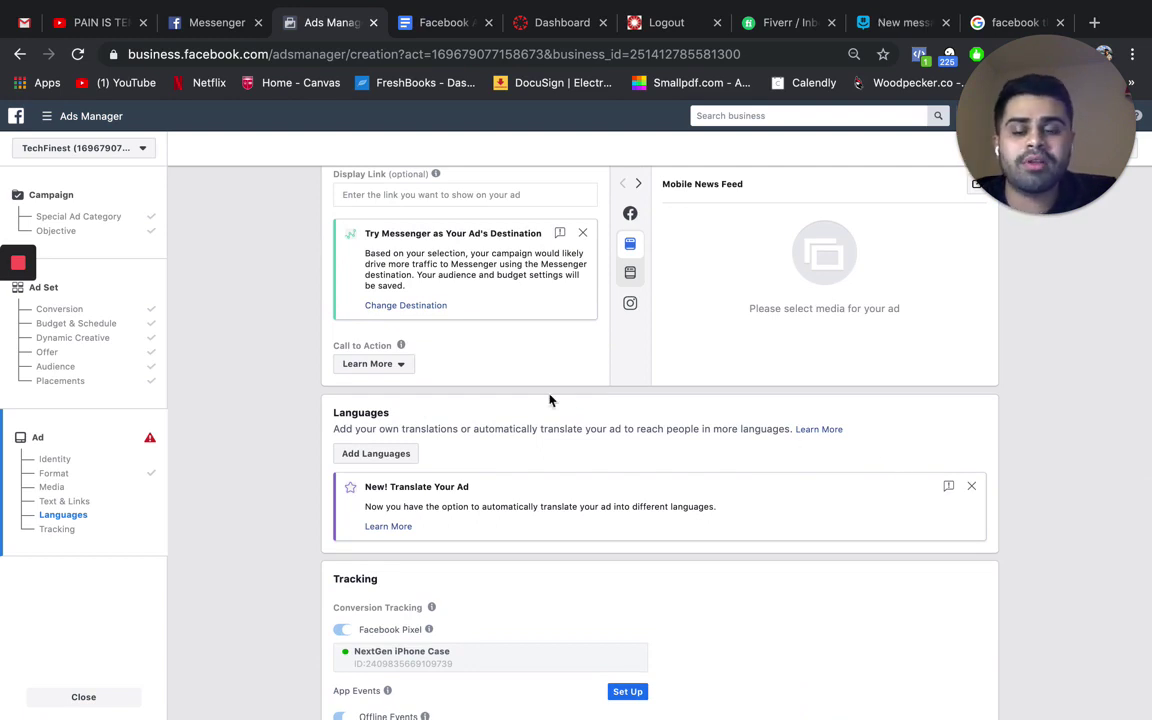
click(401, 366)
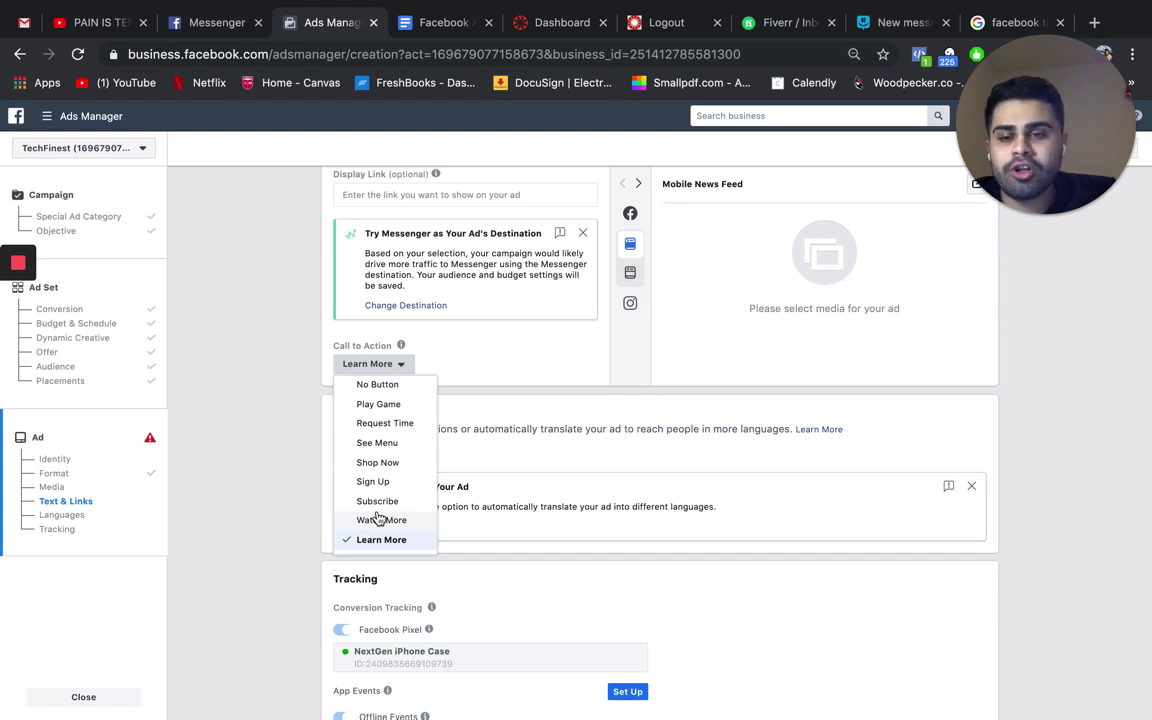
click(213, 517)
scroll(468, 553, down, 3)
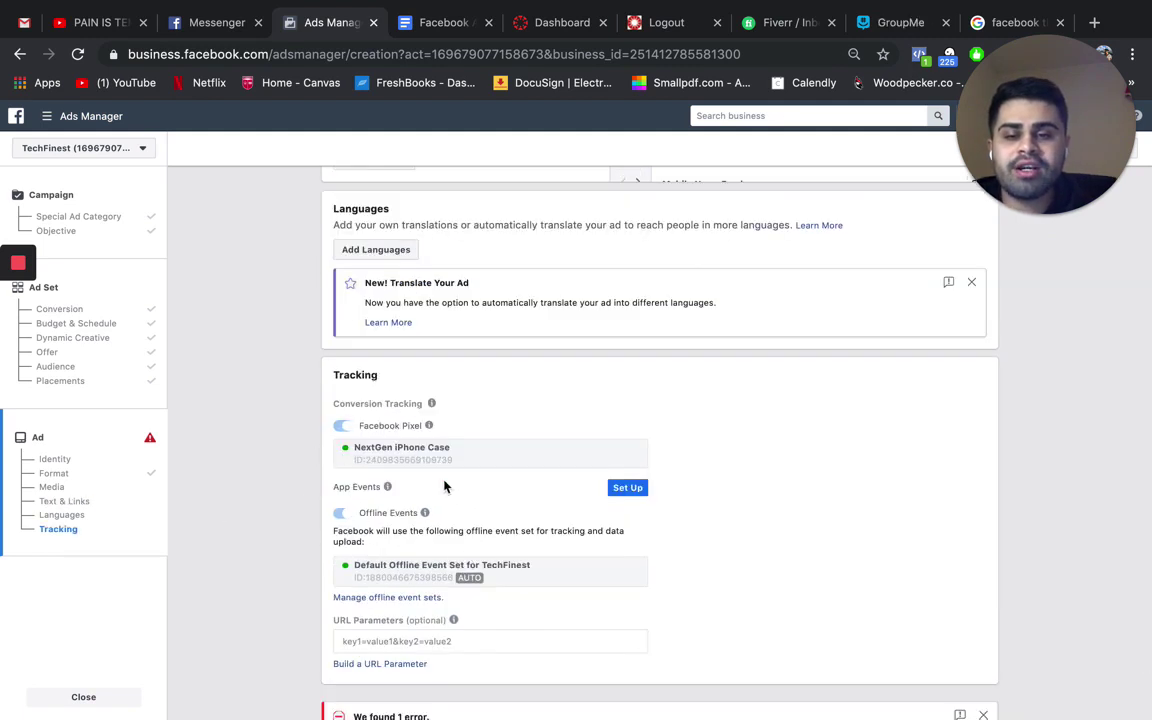
scroll(502, 565, down, 2)
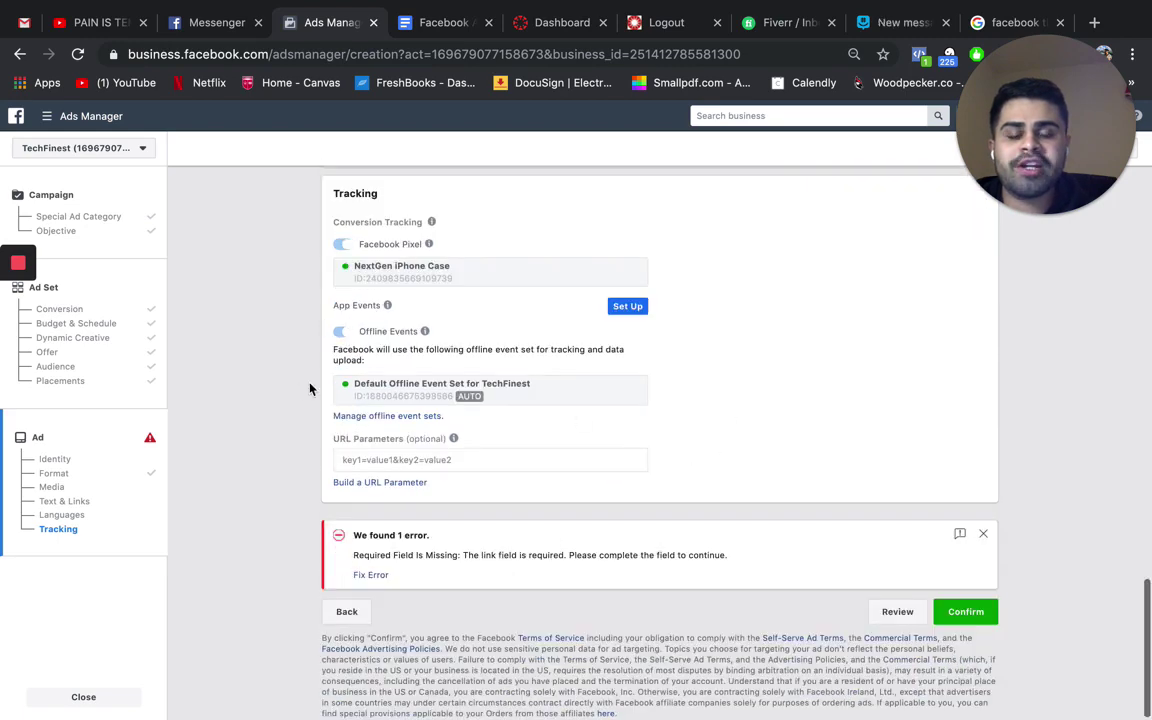
scroll(588, 474, up, 10)
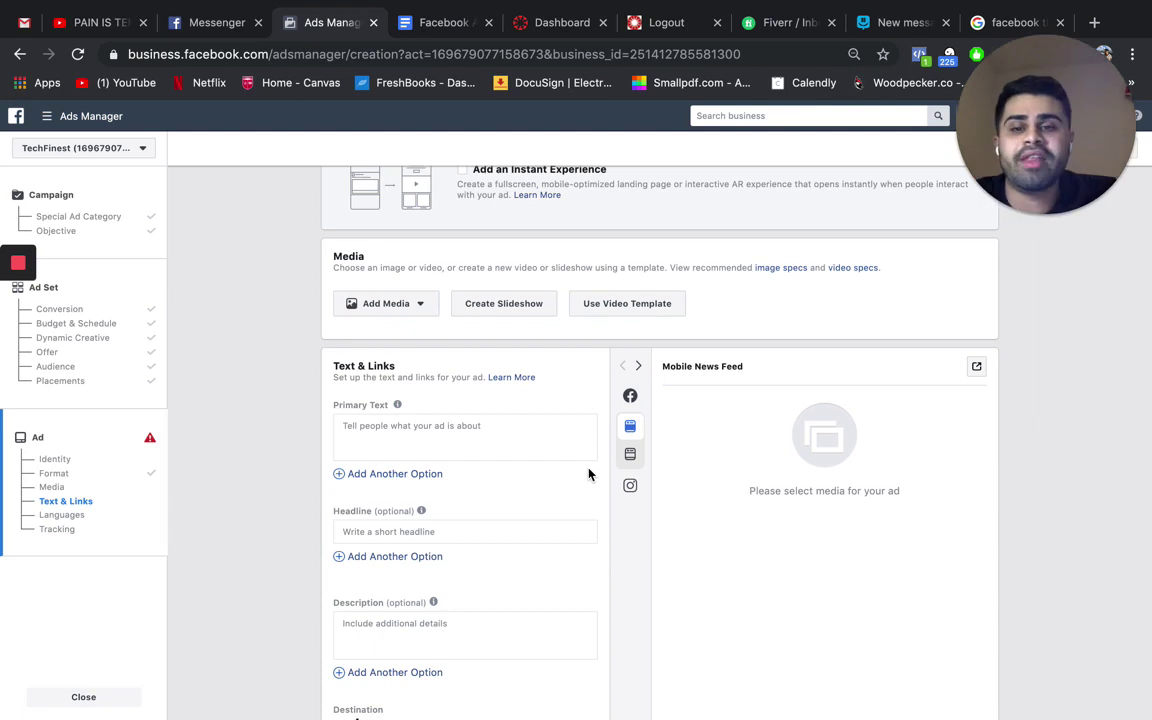
scroll(588, 474, up, 1)
scroll(588, 474, up, 1)
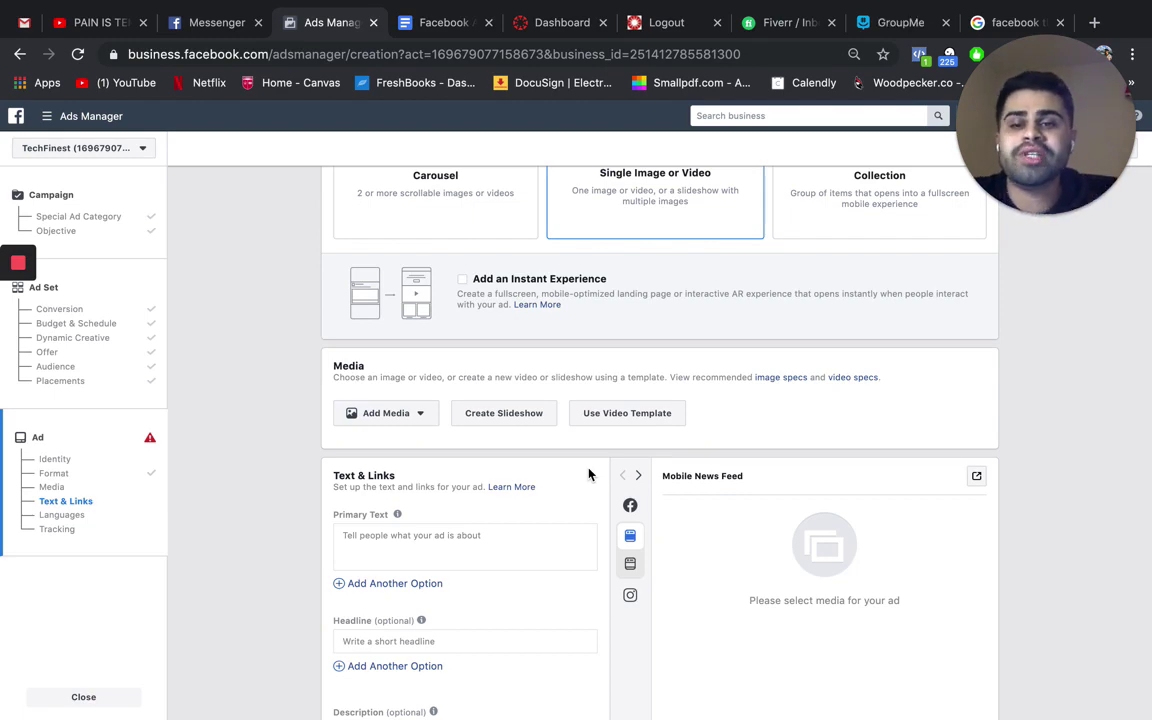
Switch to Preview on the desktop and view both Yurolife massage cushion images as ad creative examples
key(ctrl+Up)
click(425, 384)
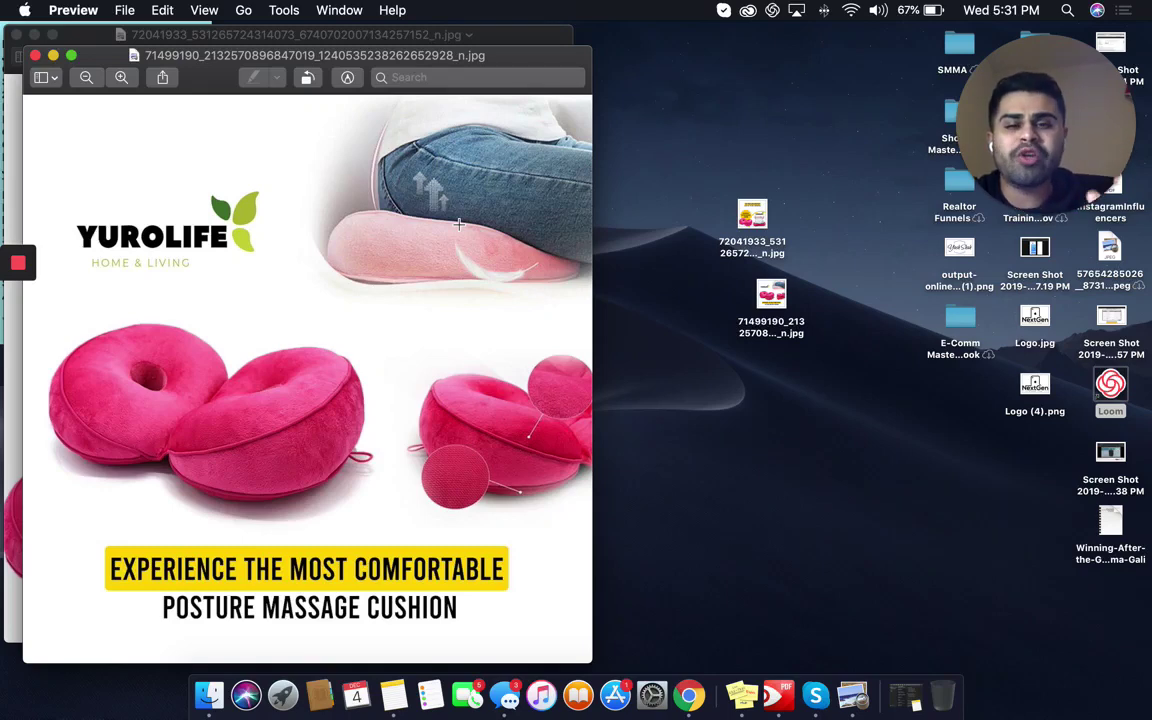
key(ctrl+Right)
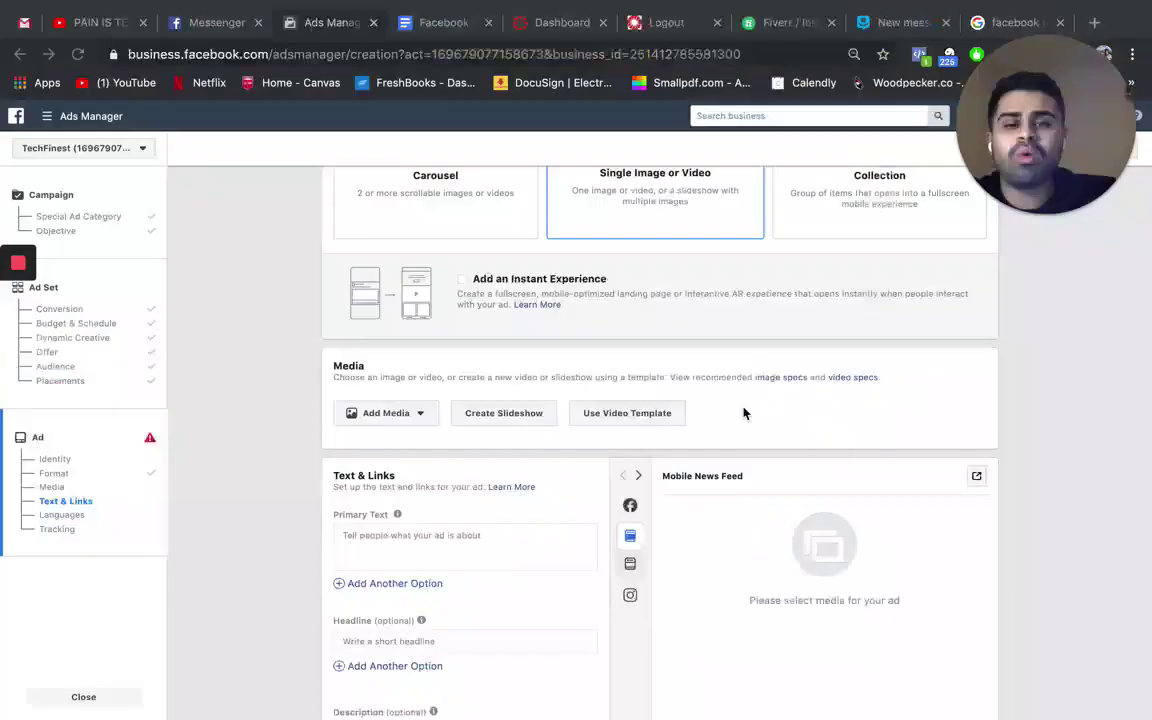
scroll(743, 413, down, 3)
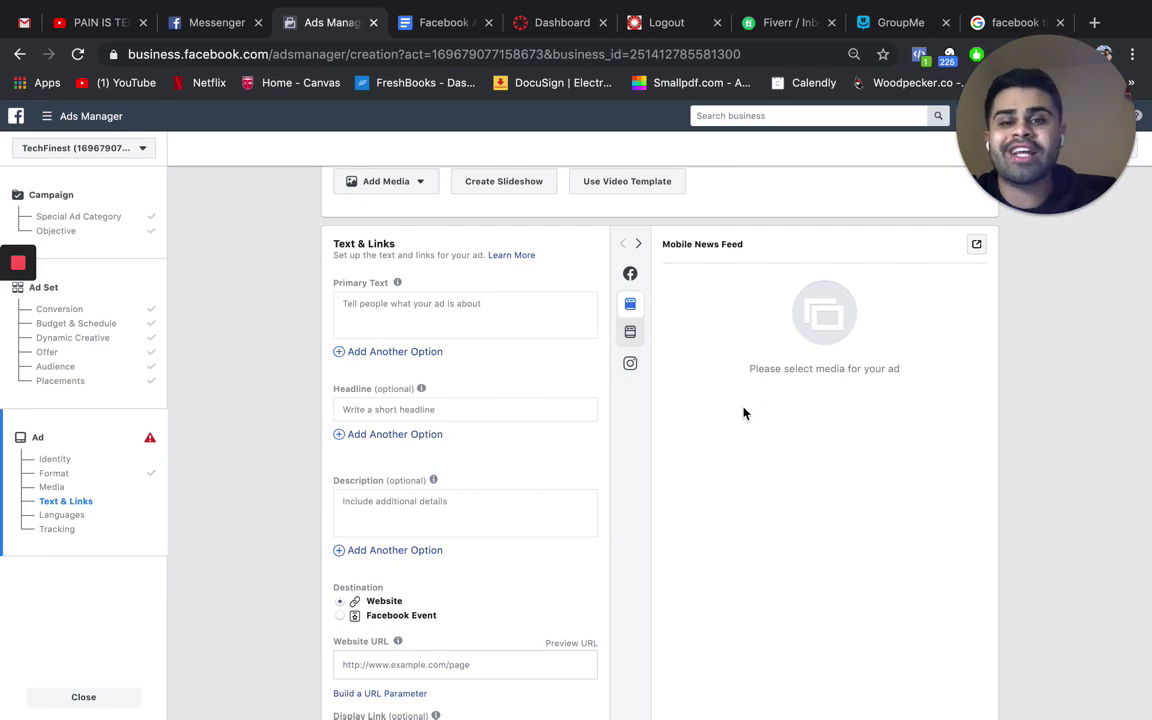
key(ctrl+Left)
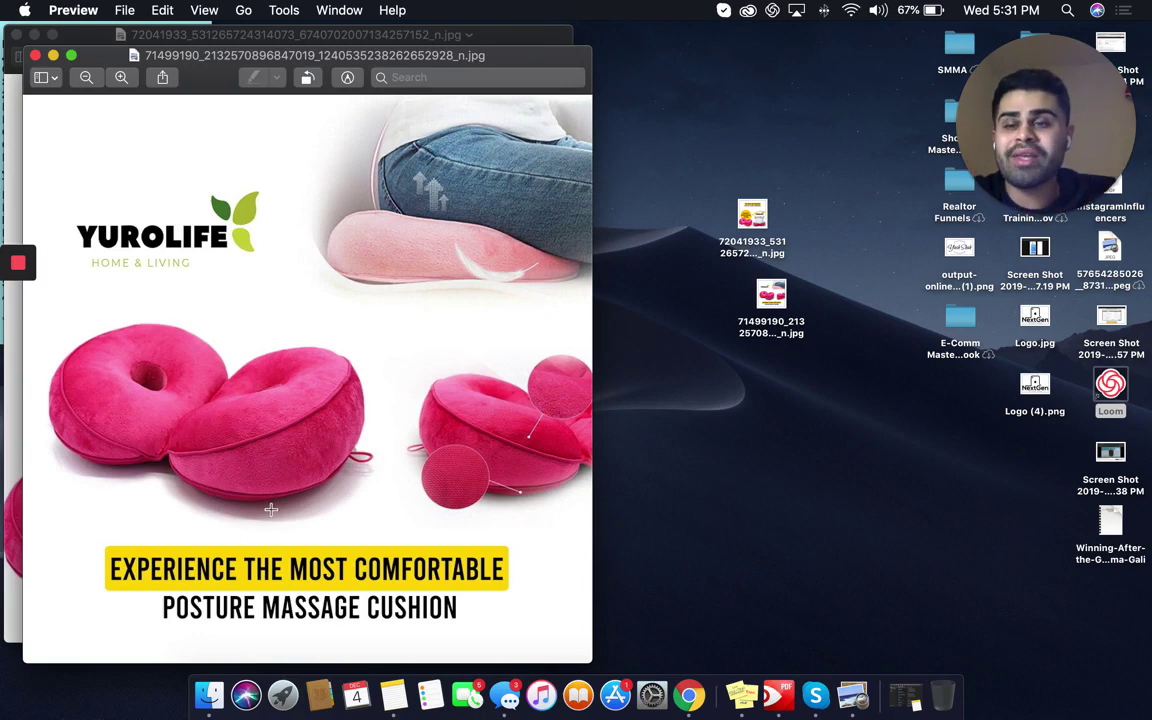
click(88, 30)
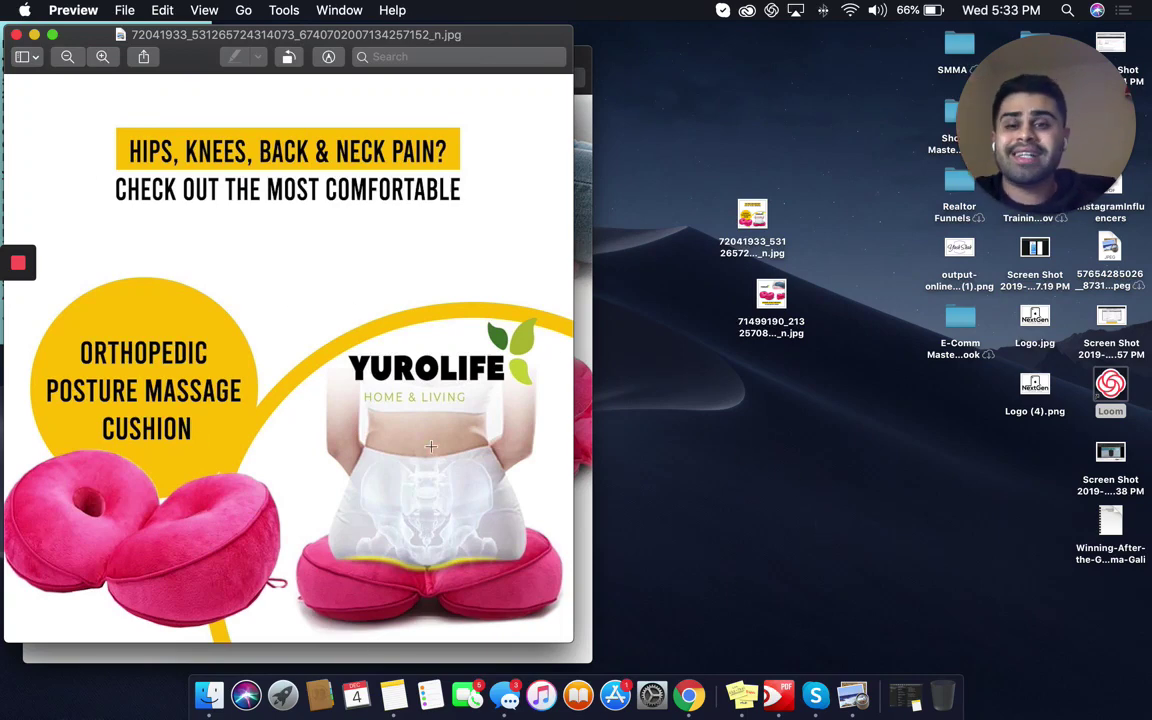
Return to the browser, open Canva in a new tab, and look over its home page
key(ctrl+Right)
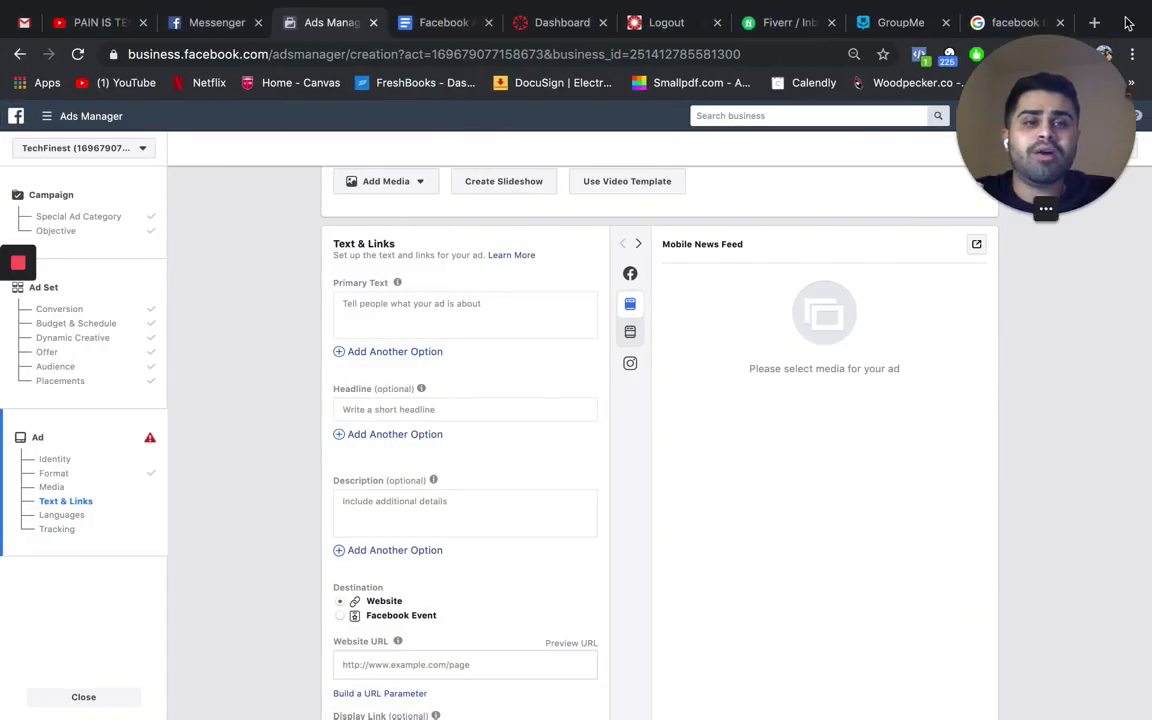
click(1095, 22)
text(canva)
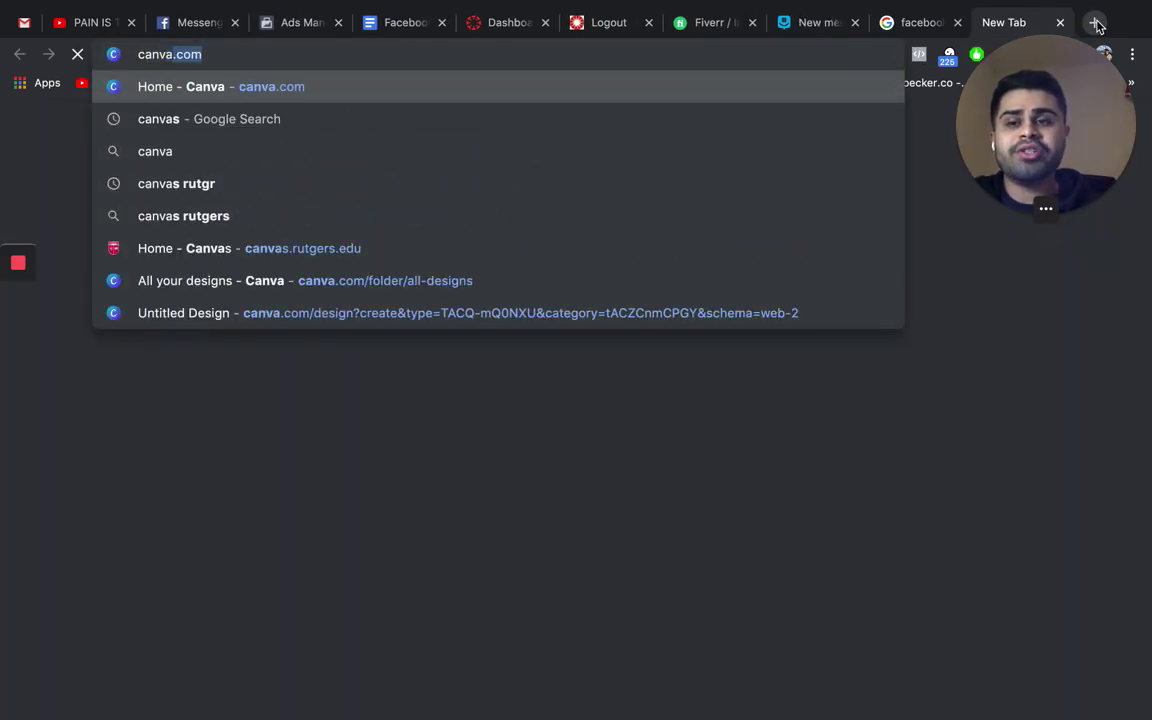
key(Return)
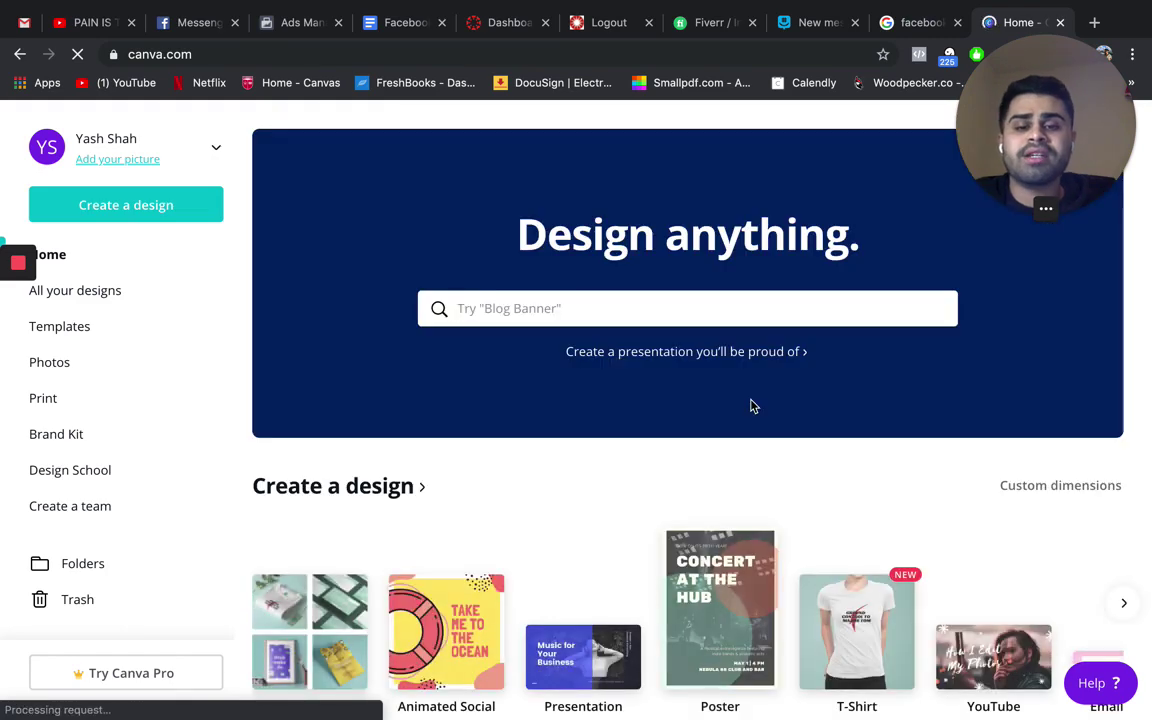
scroll(753, 406, down, 2)
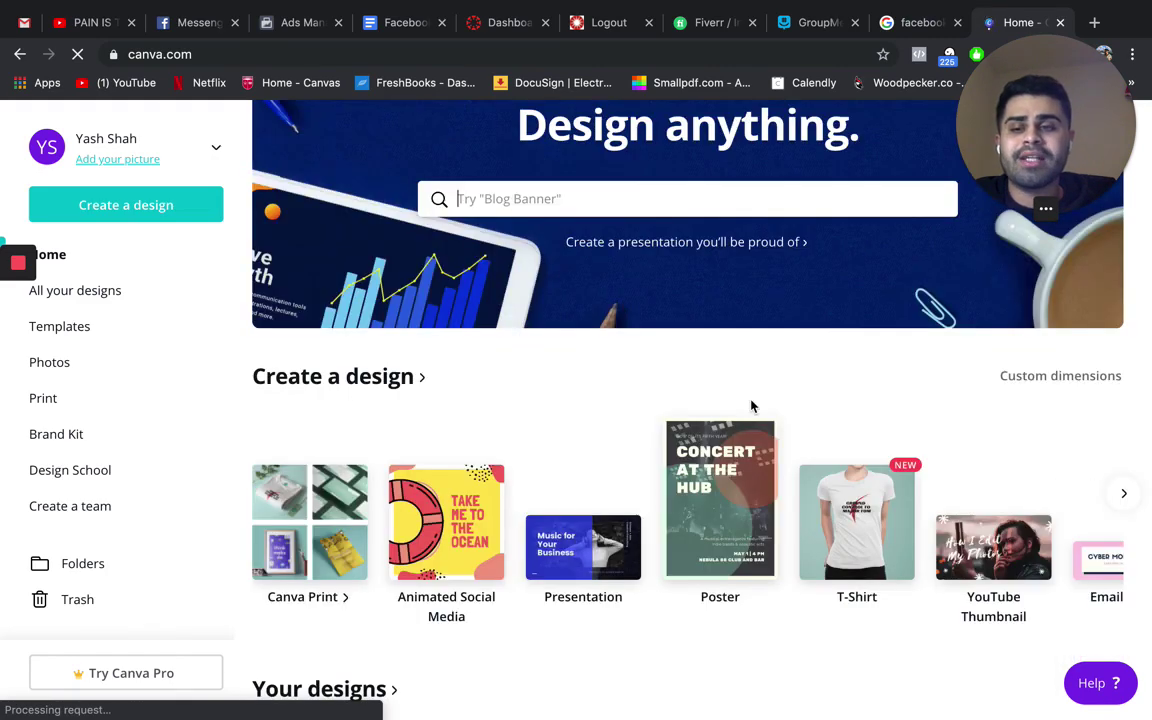
Create a new Canva design with custom dimensions of 180 × 180 px
click(170, 213)
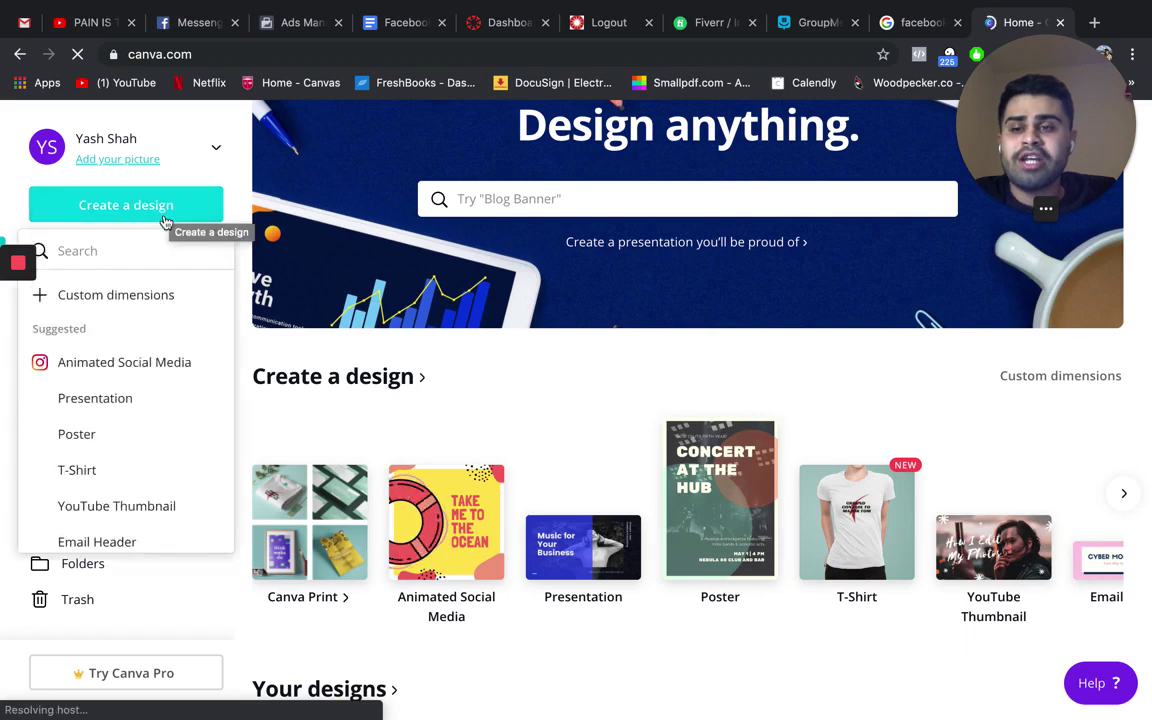
click(124, 300)
text(180)
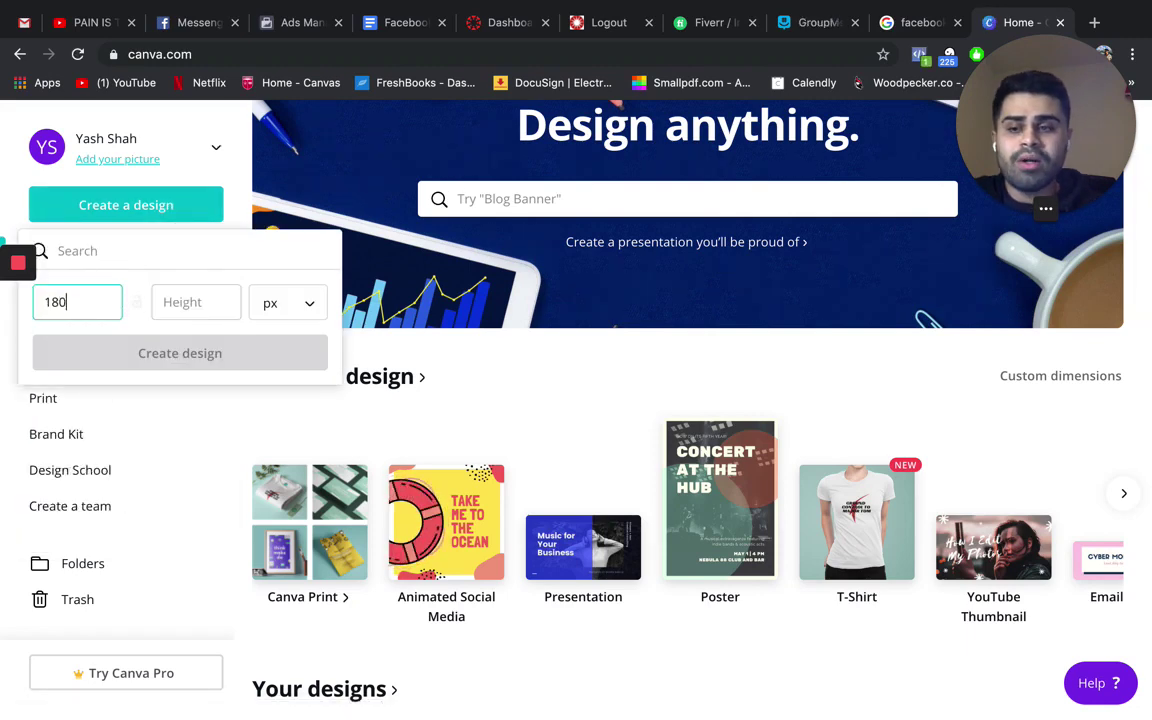
key(Tab)
text(180)
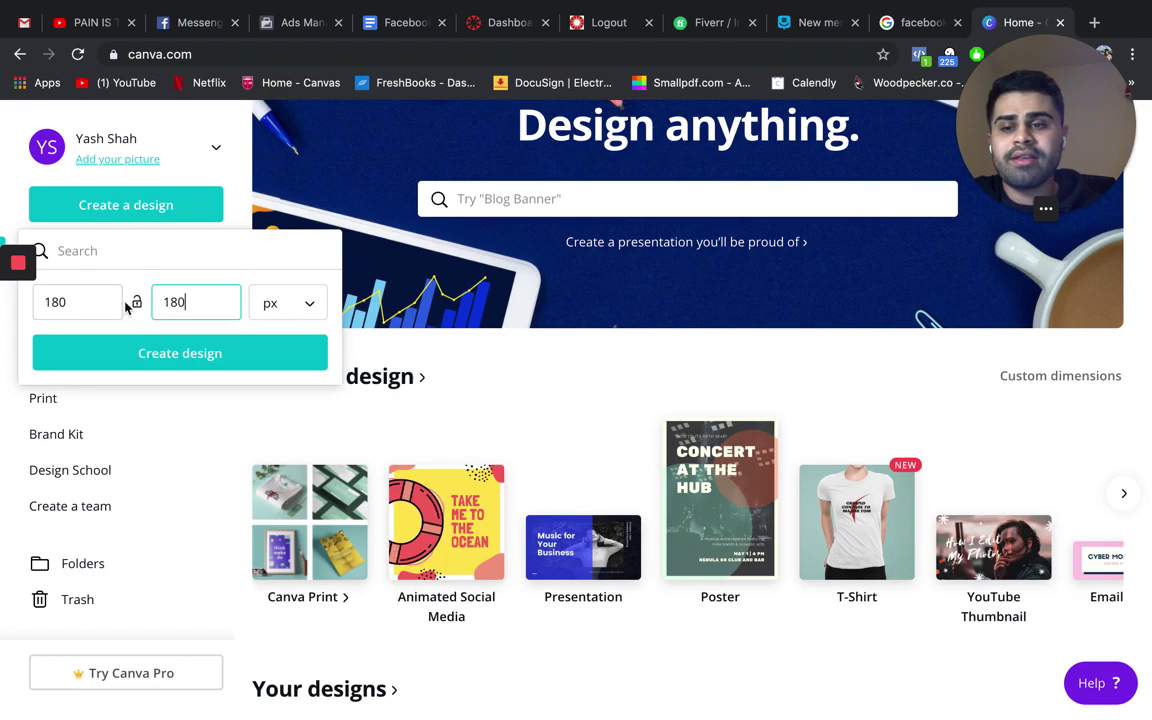
click(165, 355)
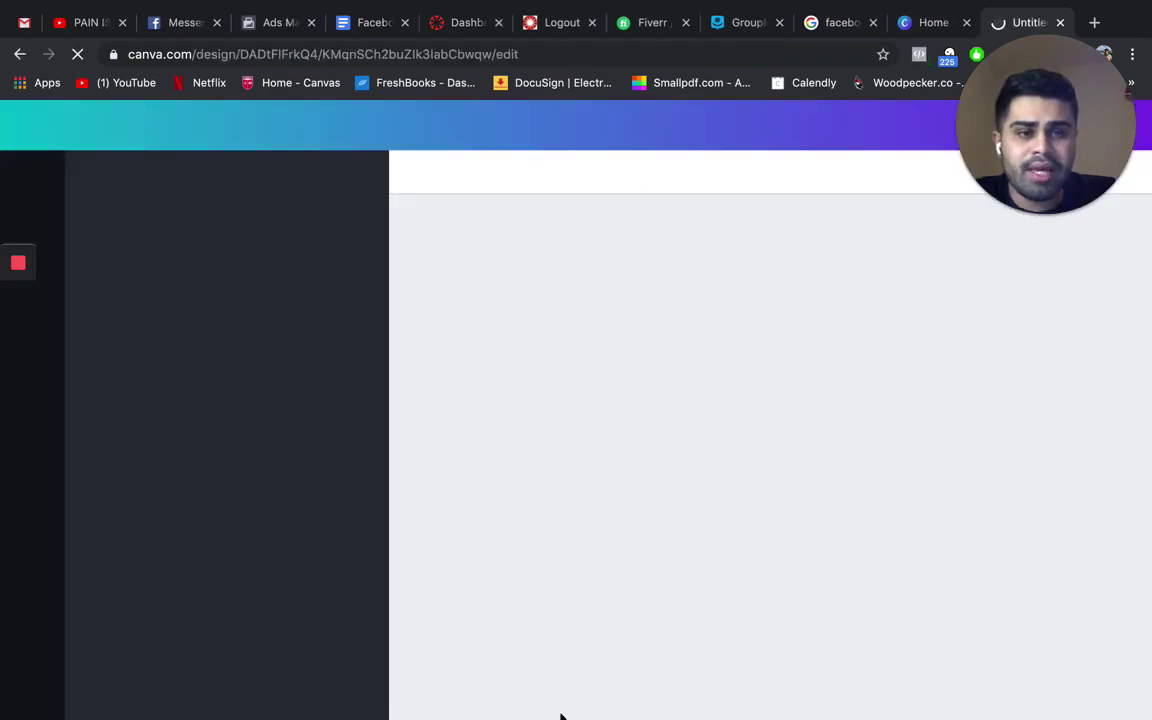
Compare the two cushion ad images in Preview once more, and return to the blank Canva design
key(ctrl+Left)
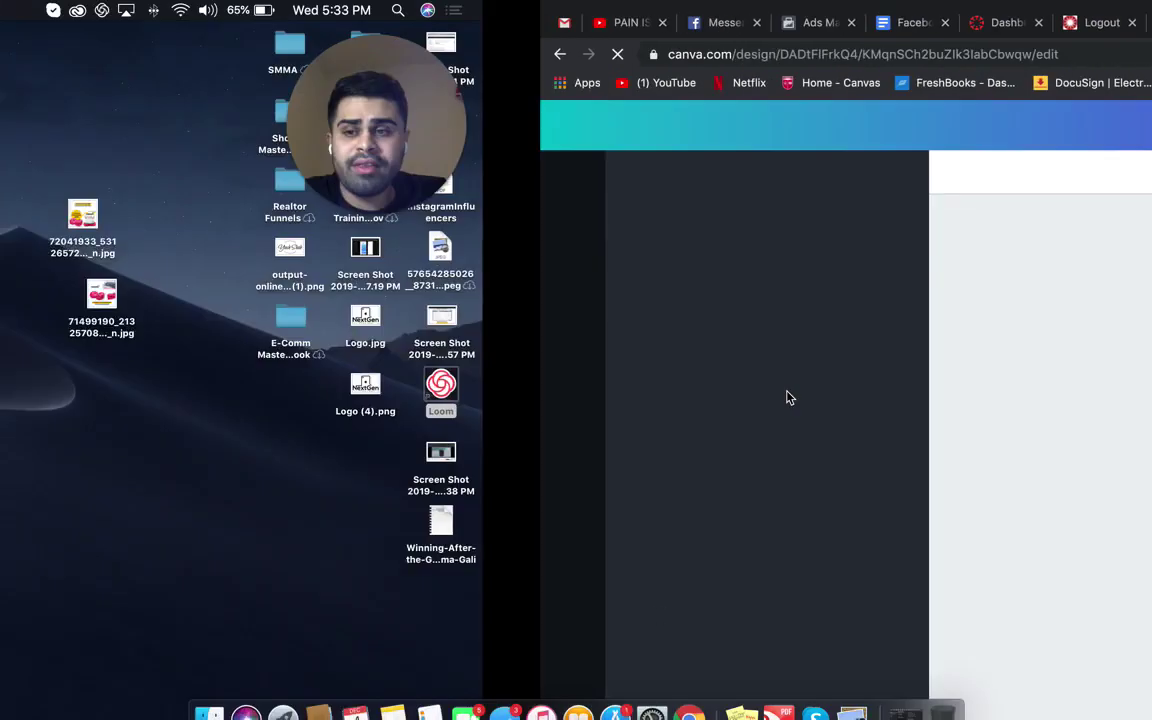
drag(465, 38, 473, 92)
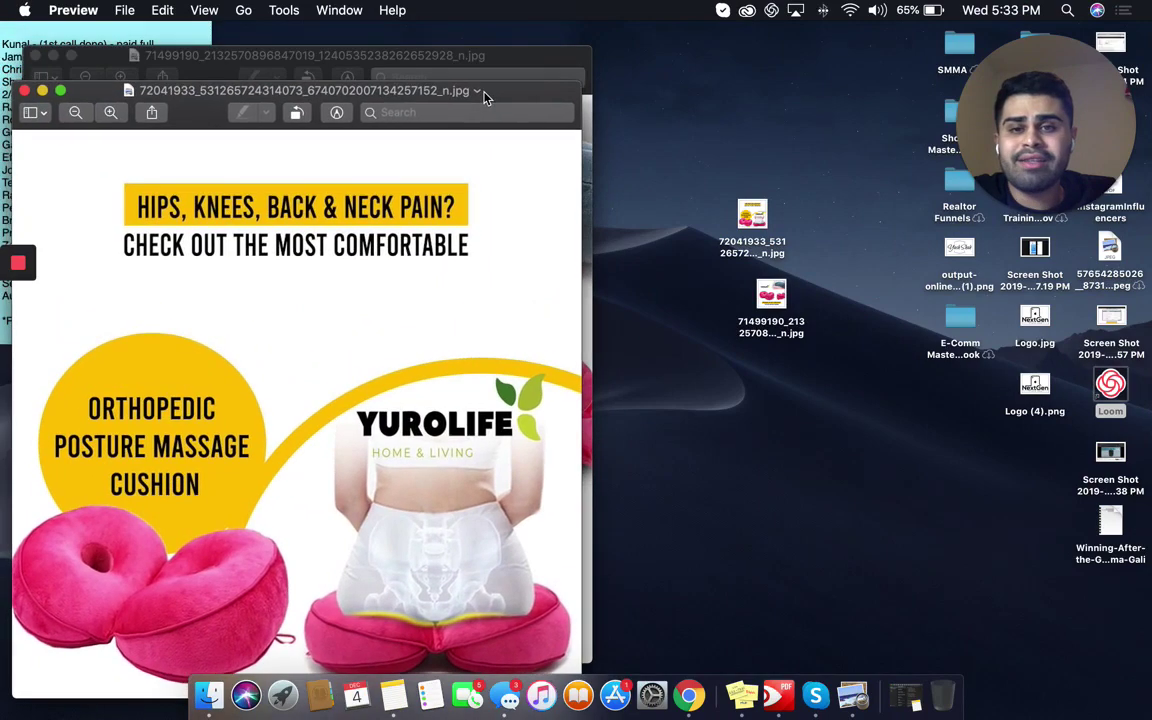
click(503, 72)
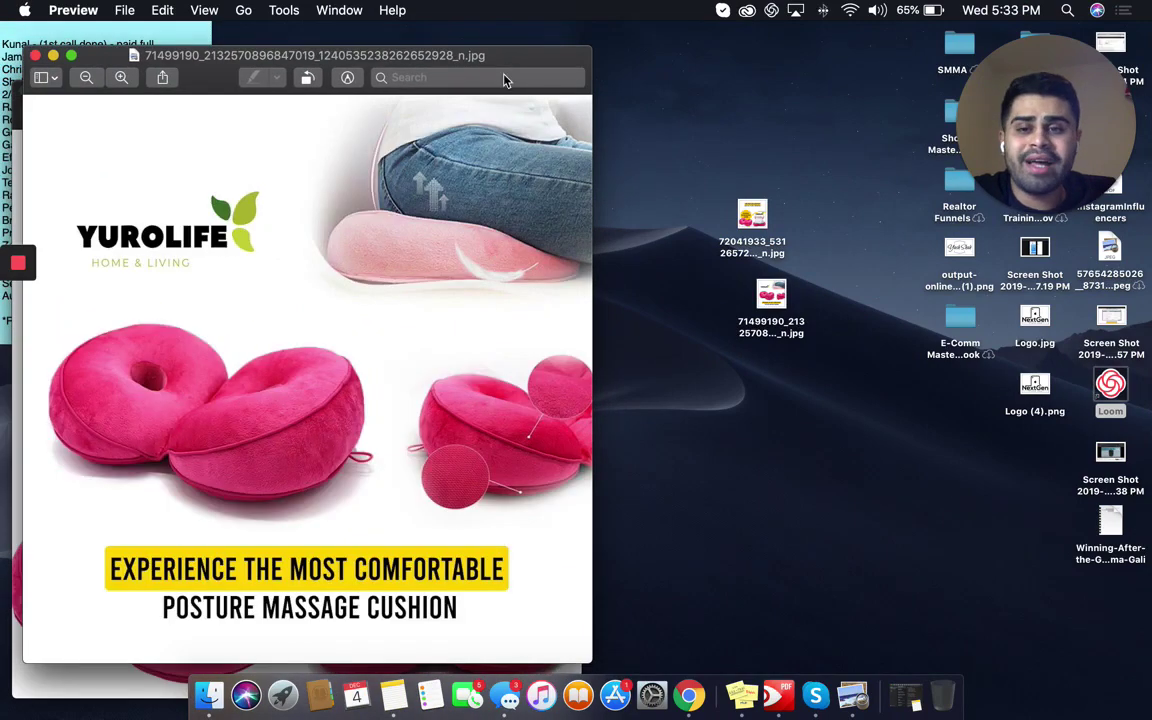
key(ctrl+Right)
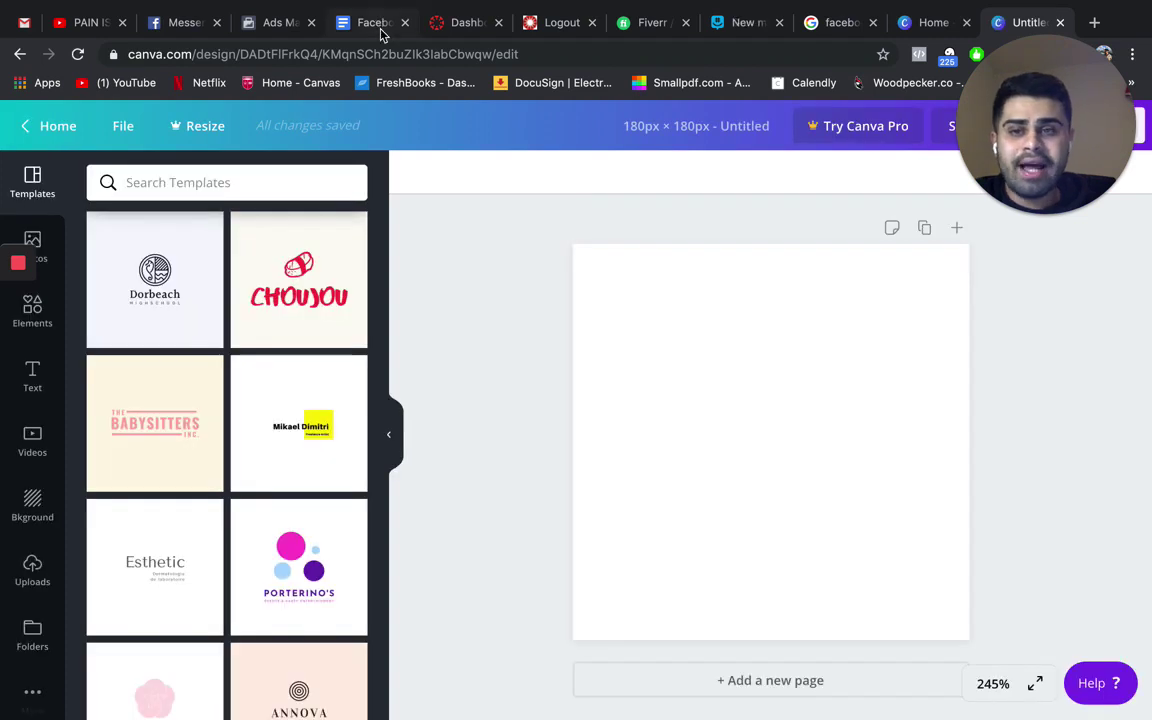
Check the Facebook Ads - Testing document, and return to the ad's Media section in Ads Manager
click(372, 22)
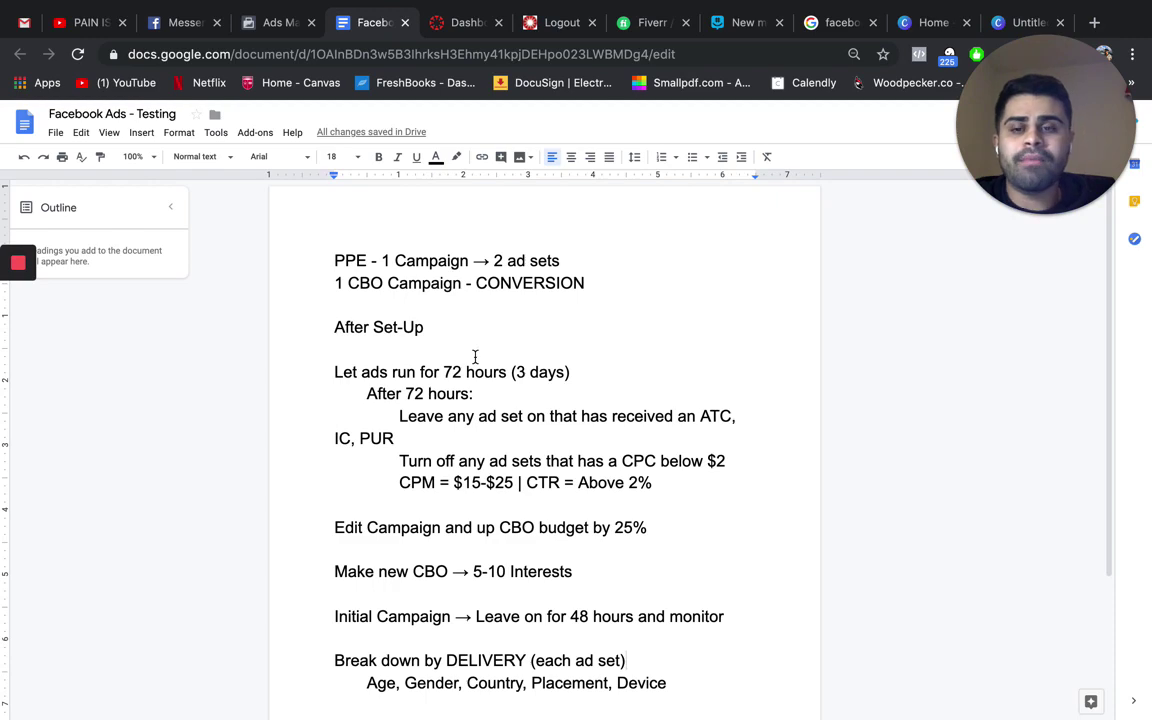
click(263, 24)
scroll(515, 420, up, 3)
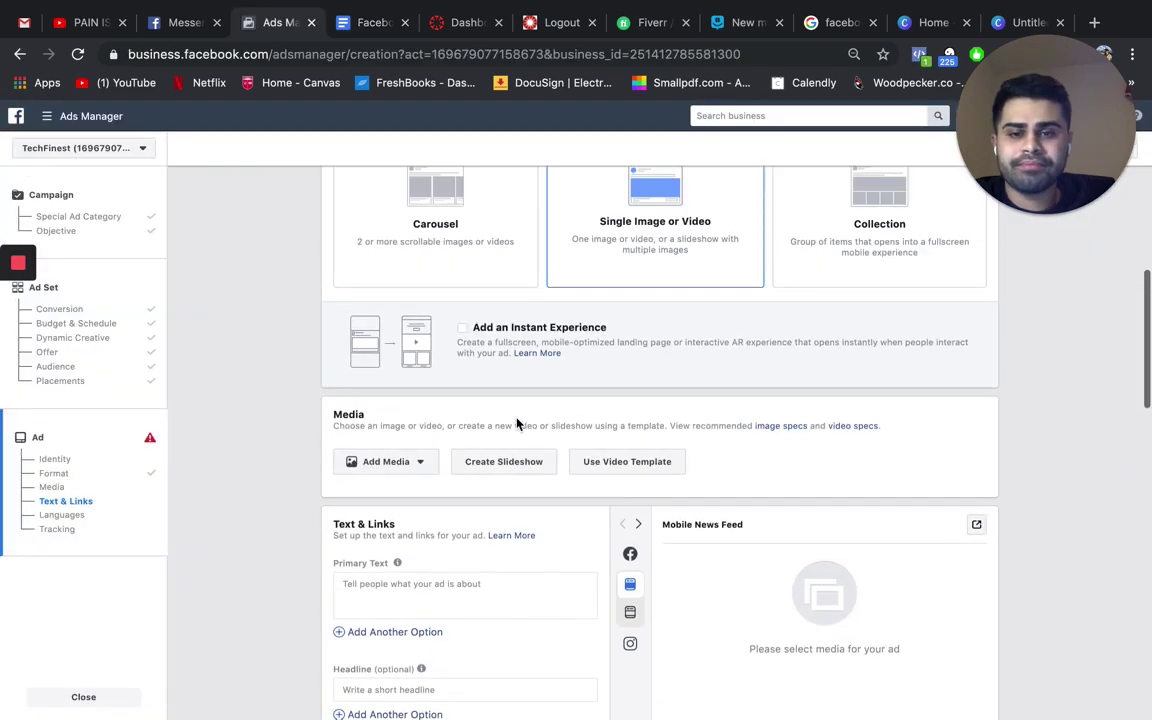
Look through the rest of the ad's settings and go back to the ad set level
scroll(517, 424, up, 4)
scroll(517, 424, down, 10)
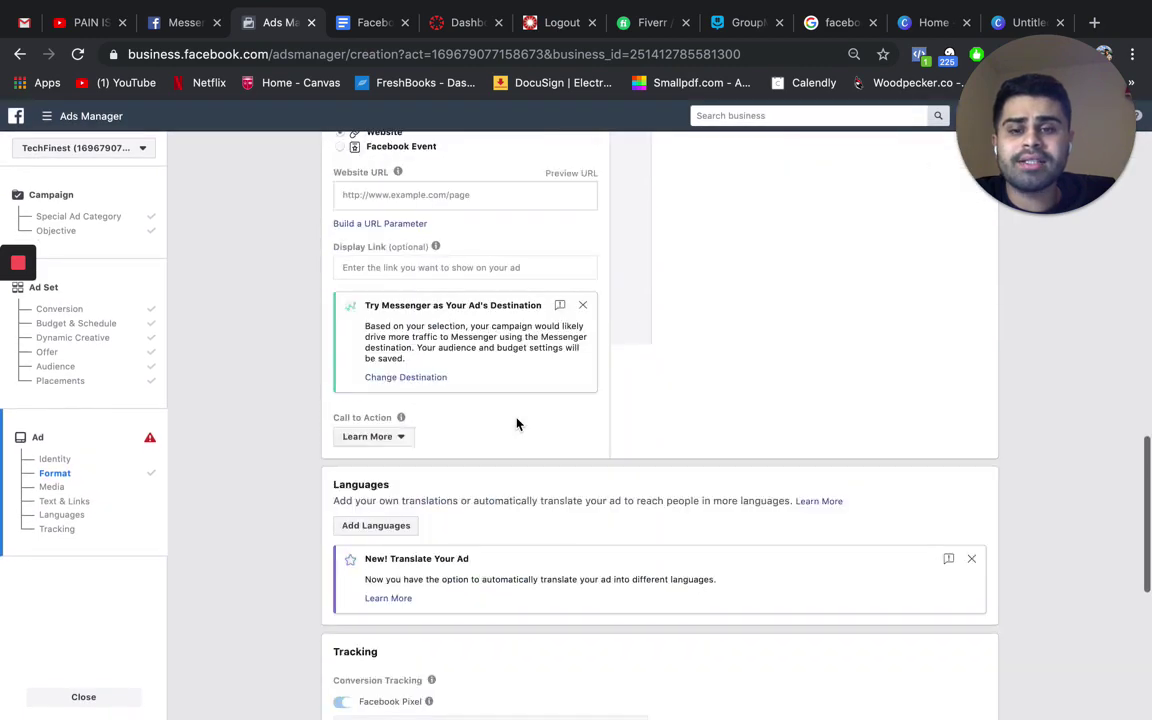
scroll(517, 424, down, 5)
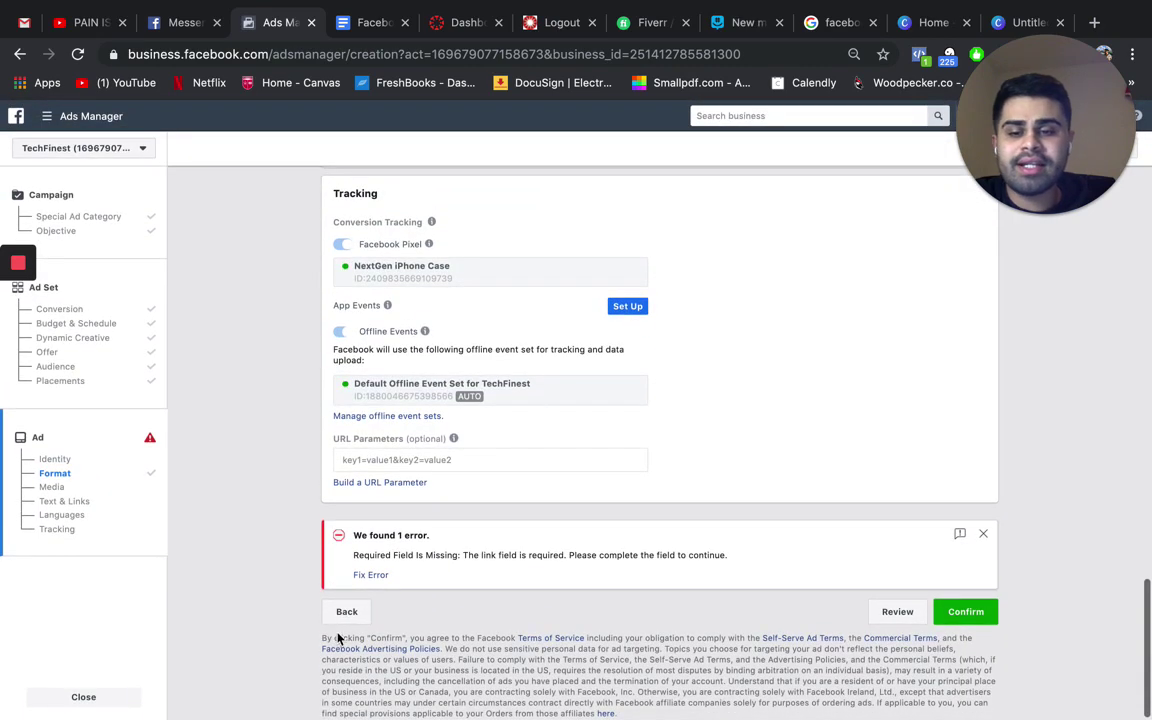
click(345, 614)
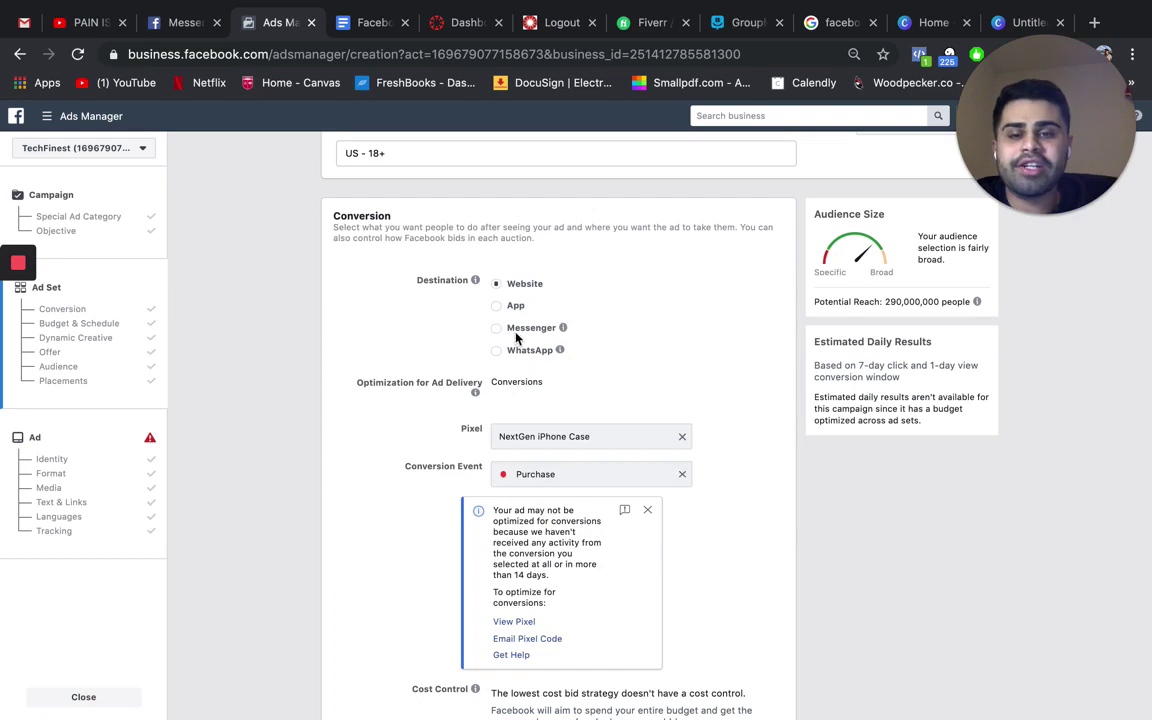
Open the audience's detailed targeting for editing and turn off detailed targeting expansion
scroll(516, 340, down, 15)
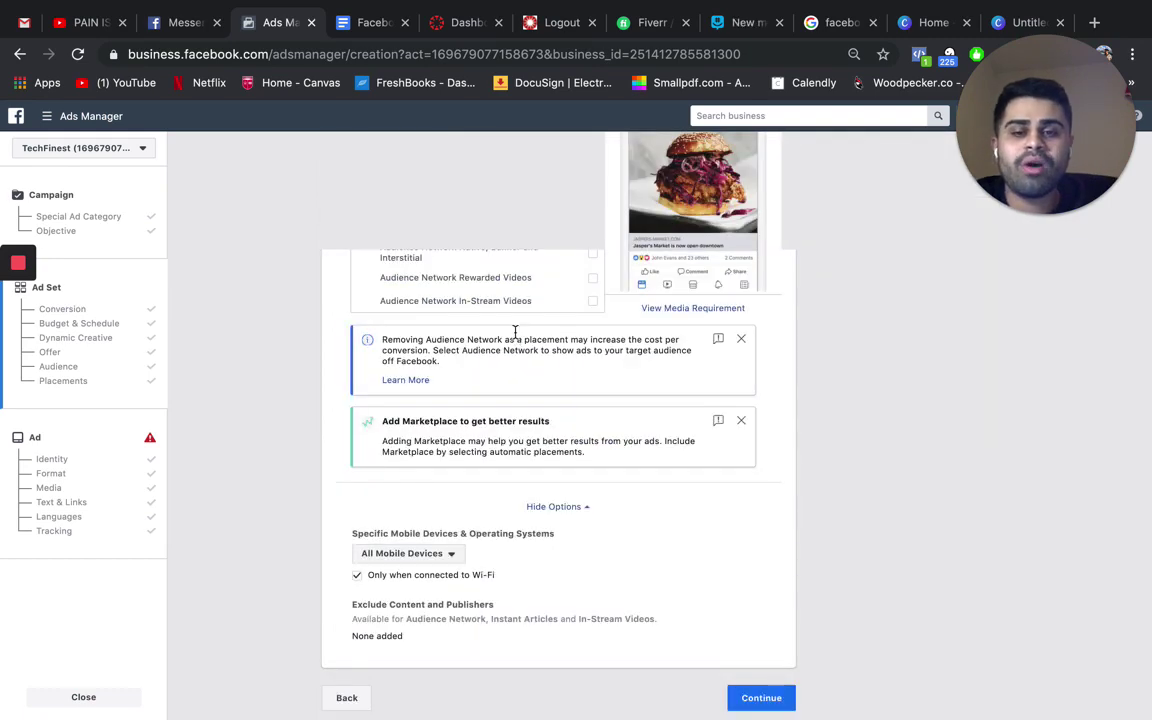
scroll(516, 337, up, 10)
scroll(516, 338, up, 6)
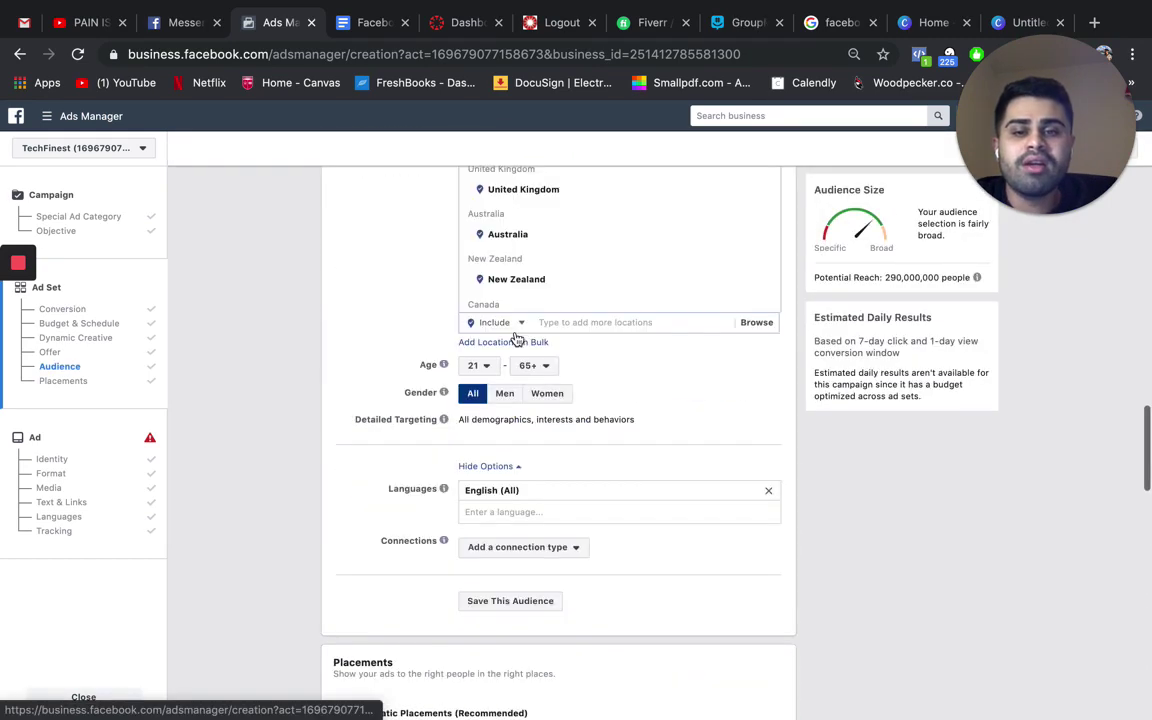
scroll(516, 338, down, 8)
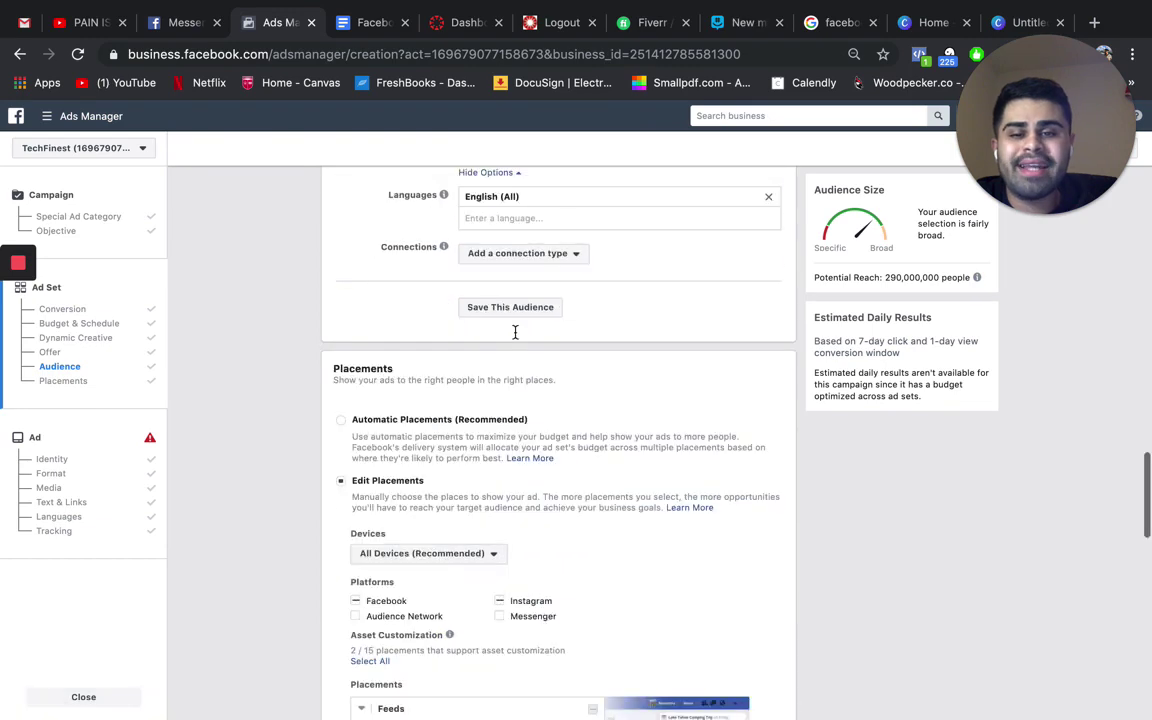
scroll(516, 338, up, 5)
scroll(516, 338, up, 3)
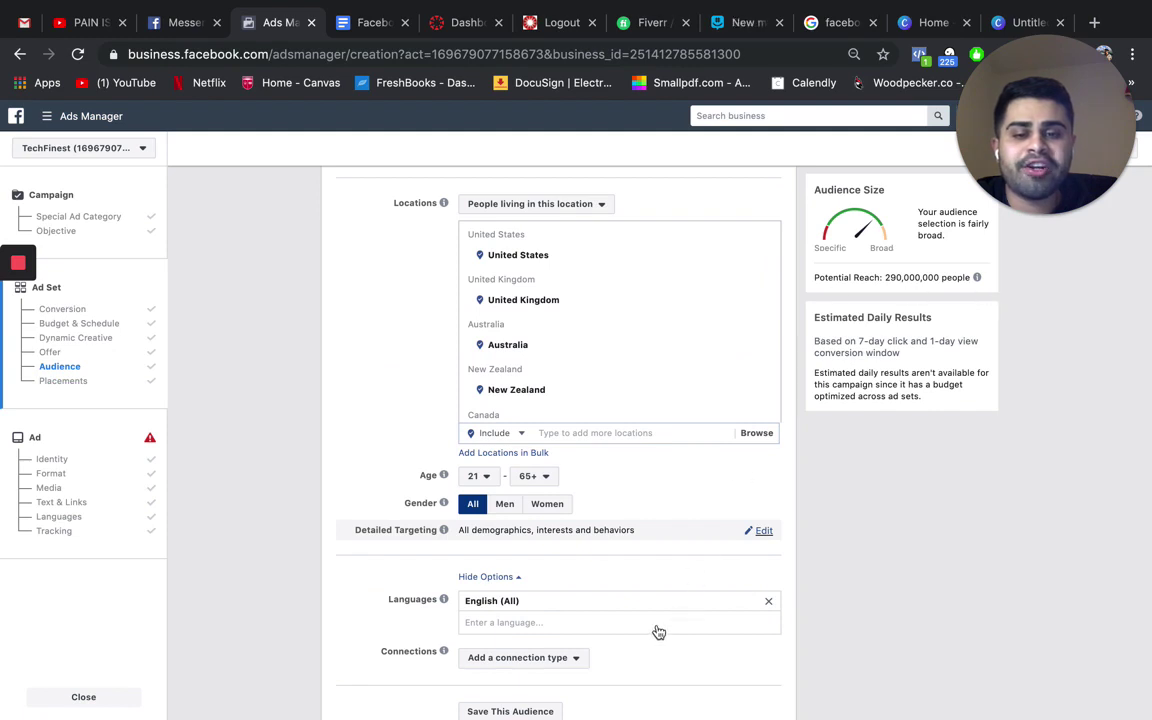
click(586, 504)
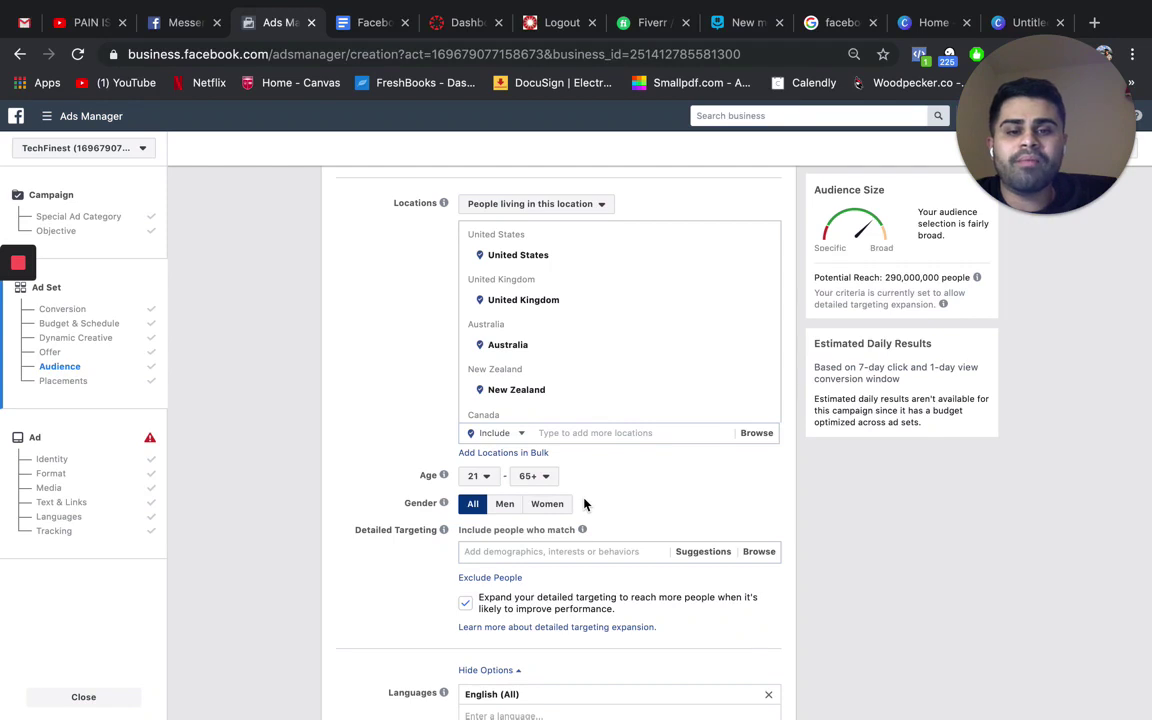
scroll(600, 340, down, 5)
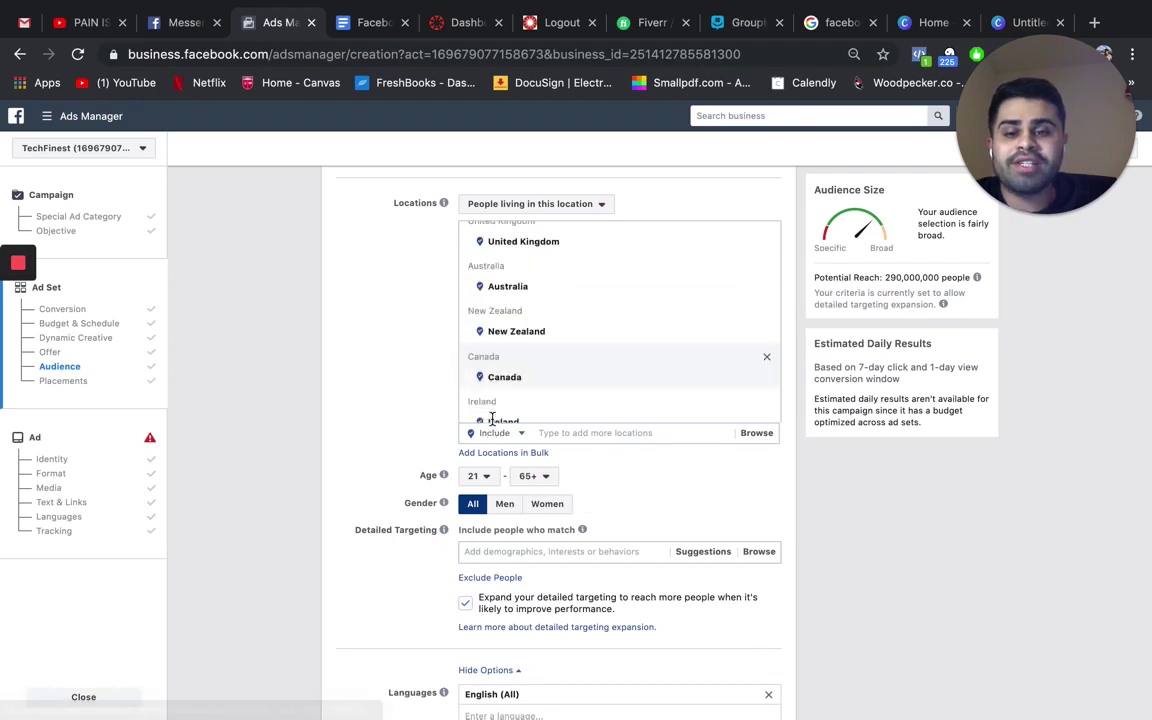
click(466, 604)
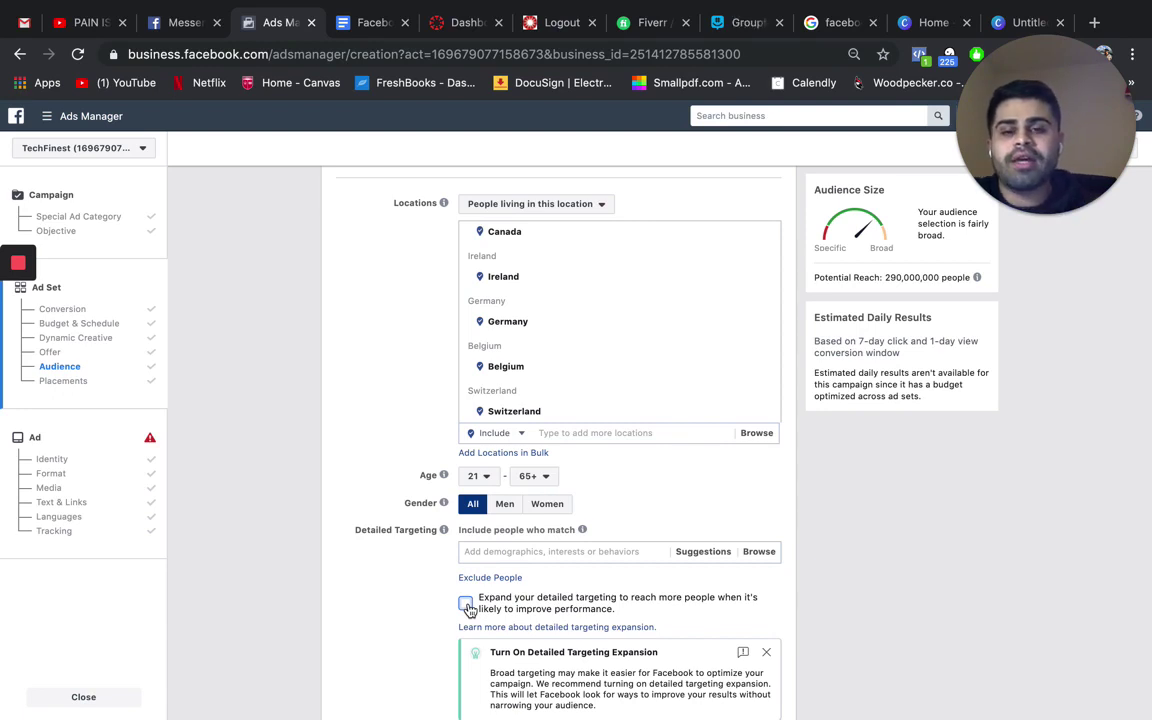
Add cars as an interest in the audience's detailed targeting
click(538, 551)
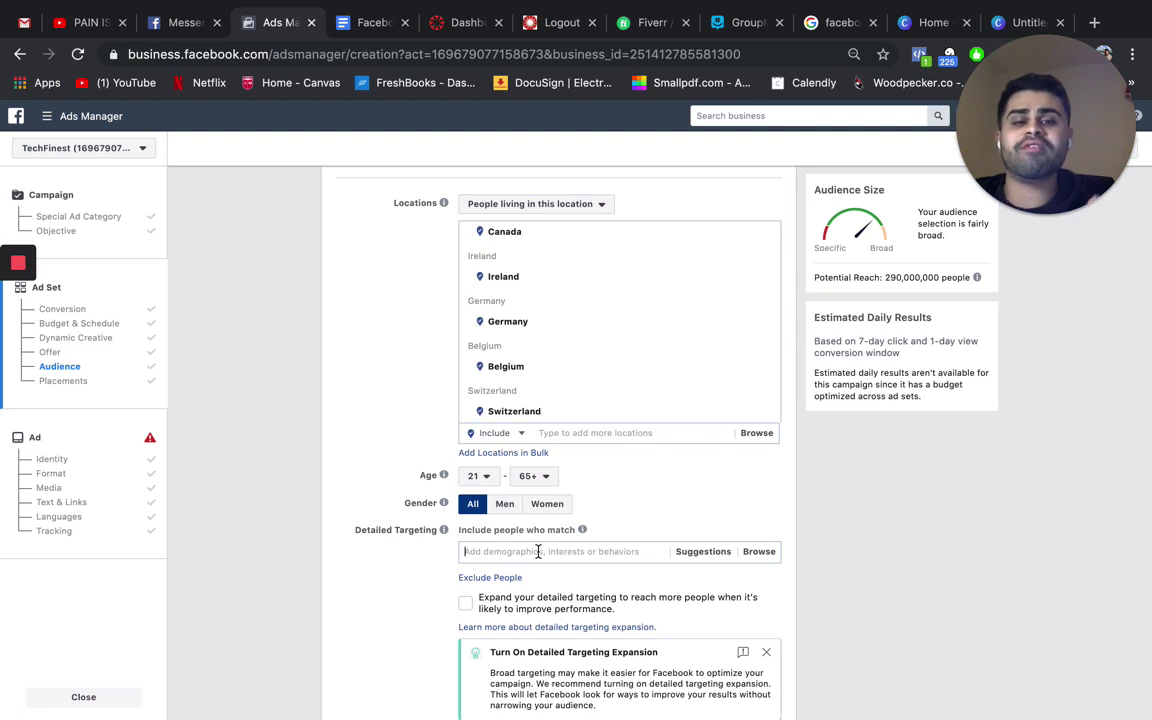
scroll(538, 551, down, 2)
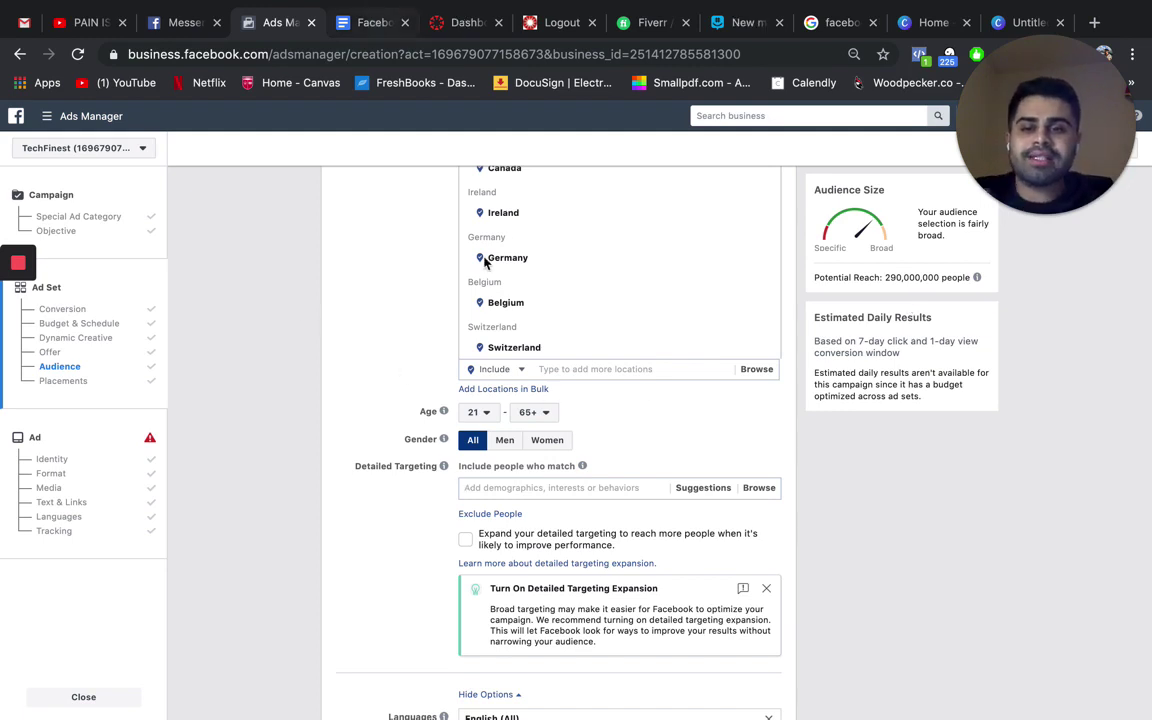
click(372, 24)
click(276, 24)
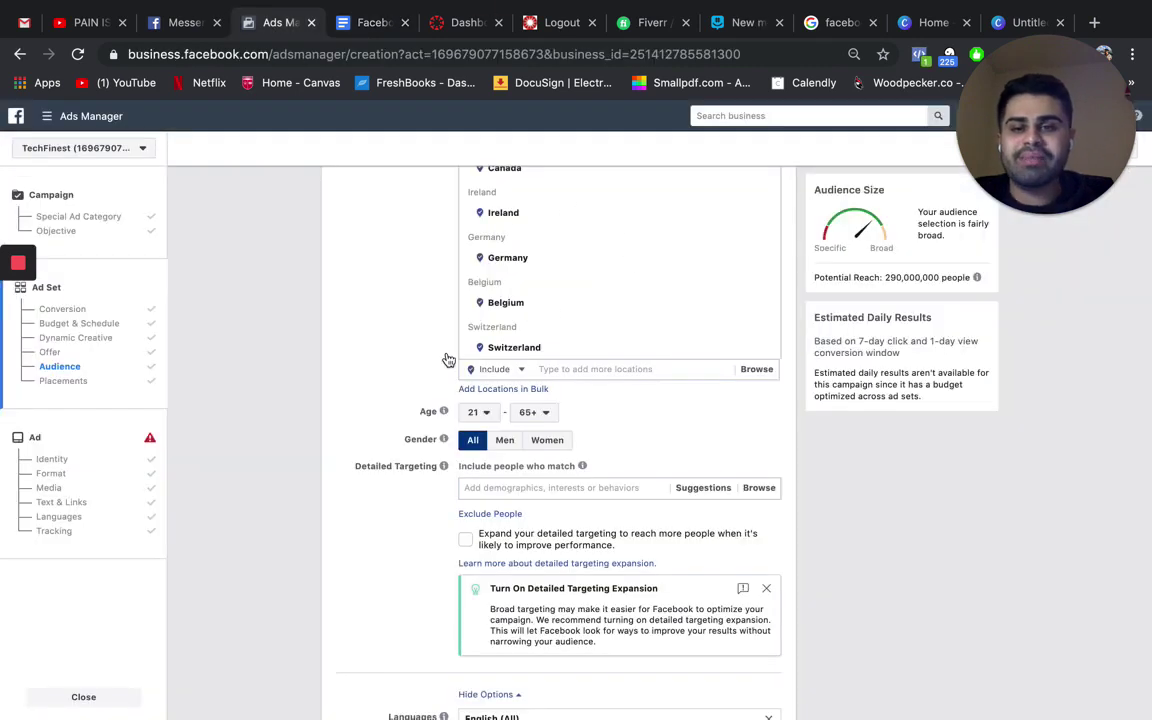
scroll(588, 355, up, 5)
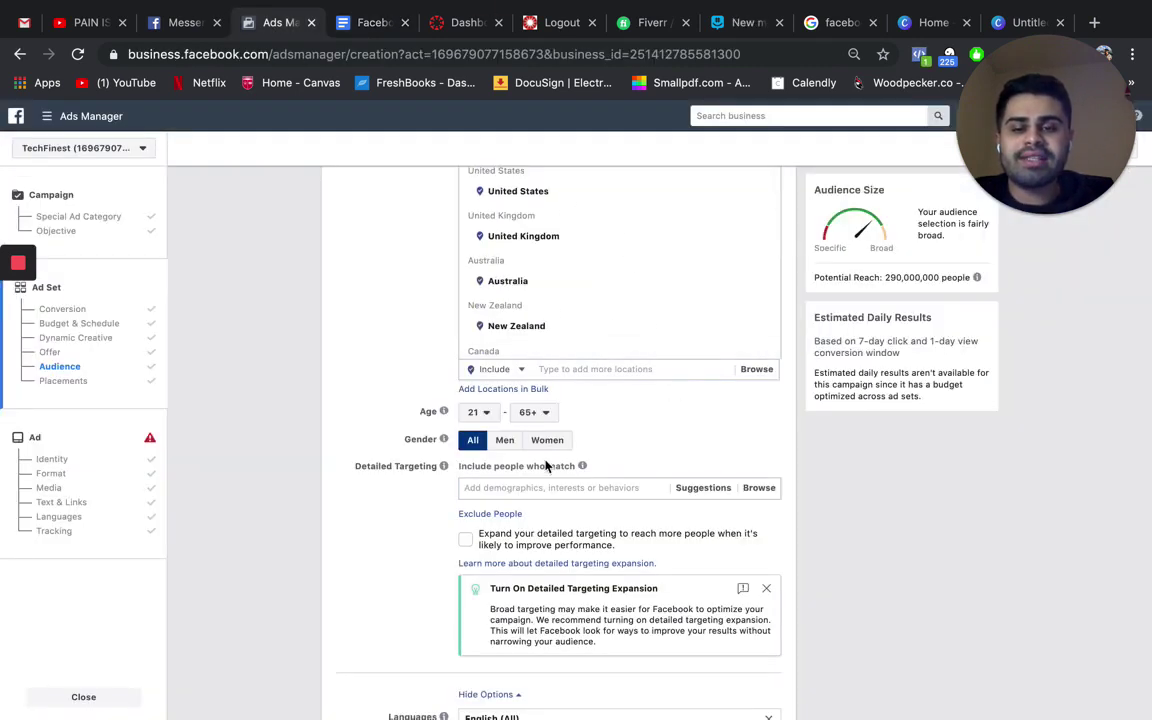
click(528, 486)
text(cars)
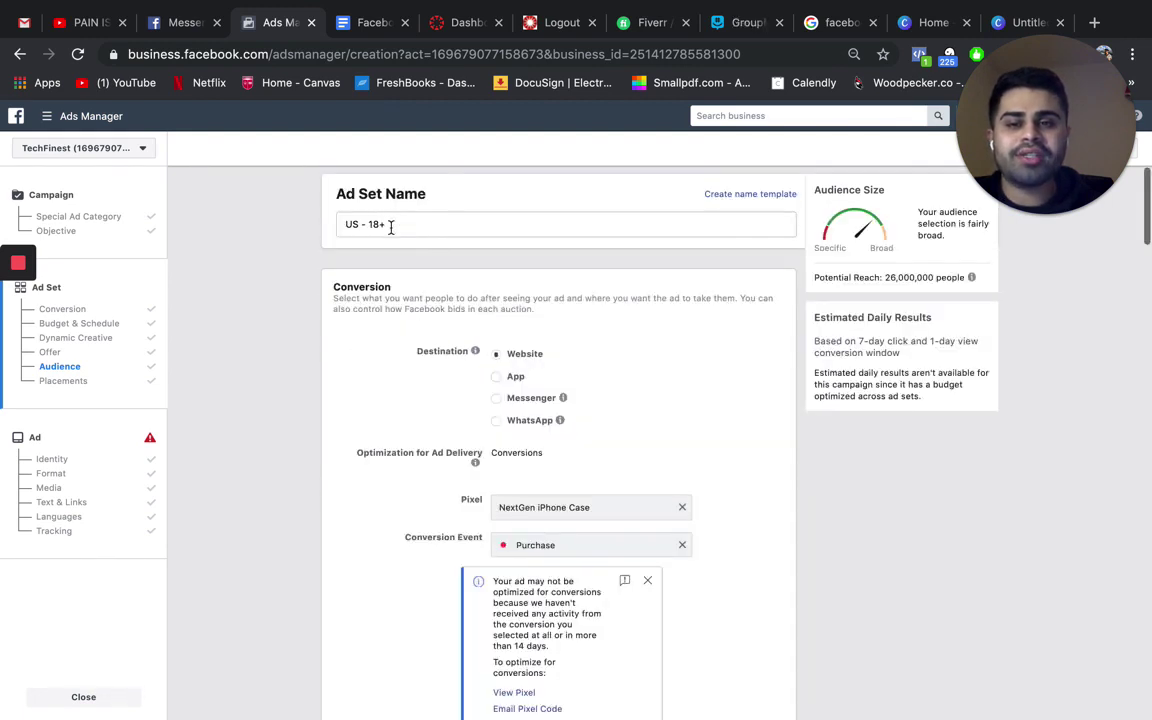
Rename the ad set as "cars", and look over its conversion, schedule and audience settings
drag(388, 190, 335, 194)
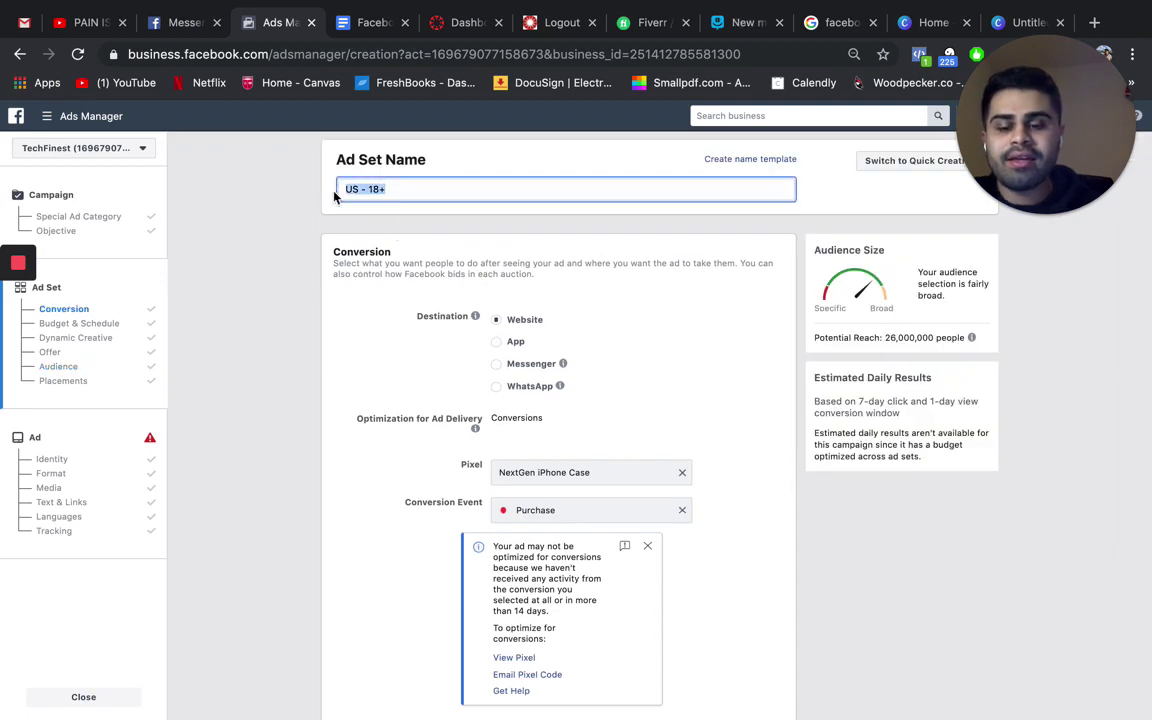
text(cars)
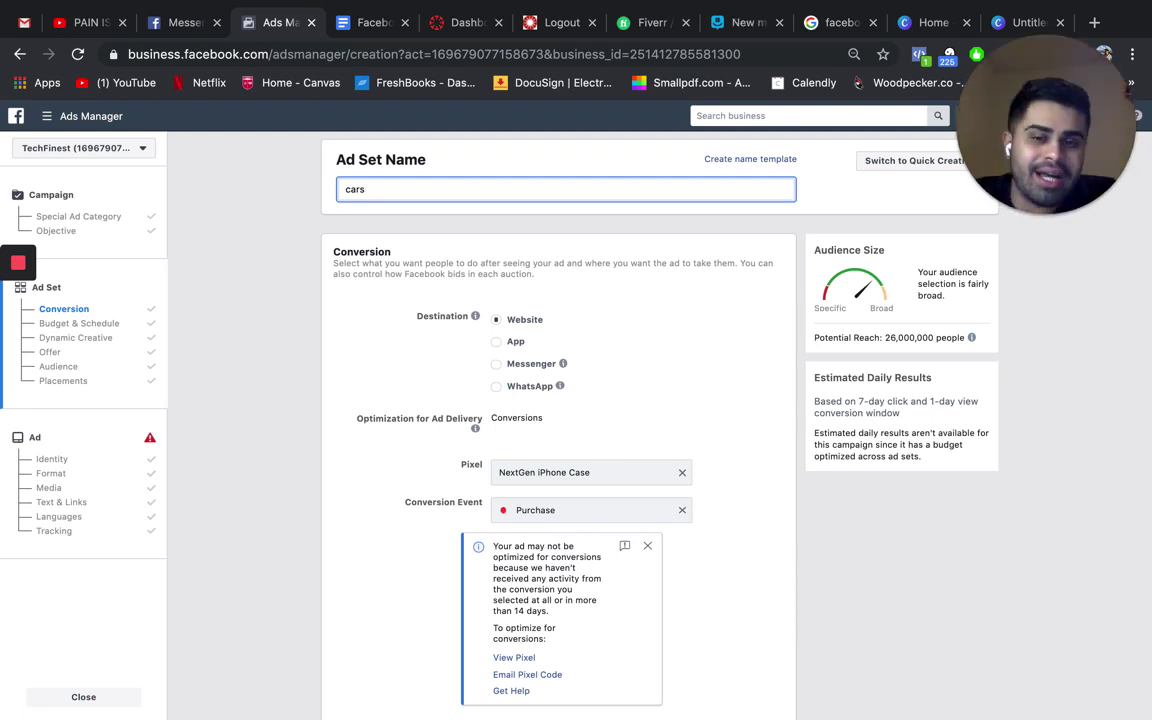
scroll(391, 424, down, 5)
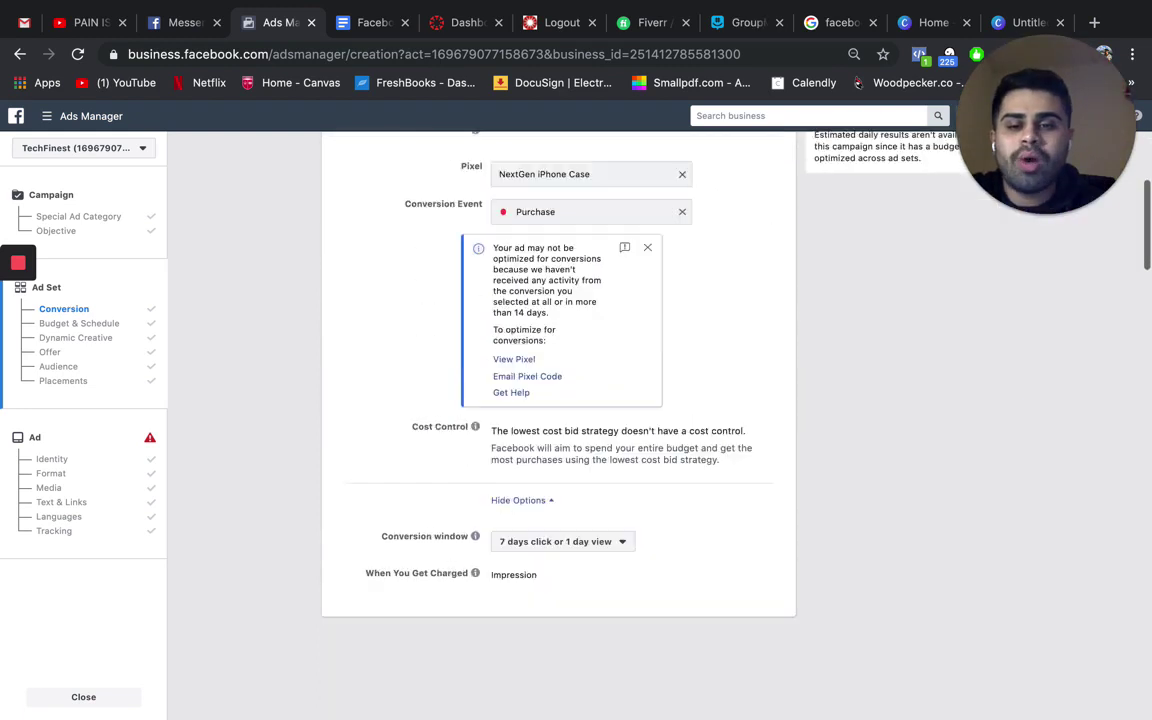
scroll(476, 556, down, 9)
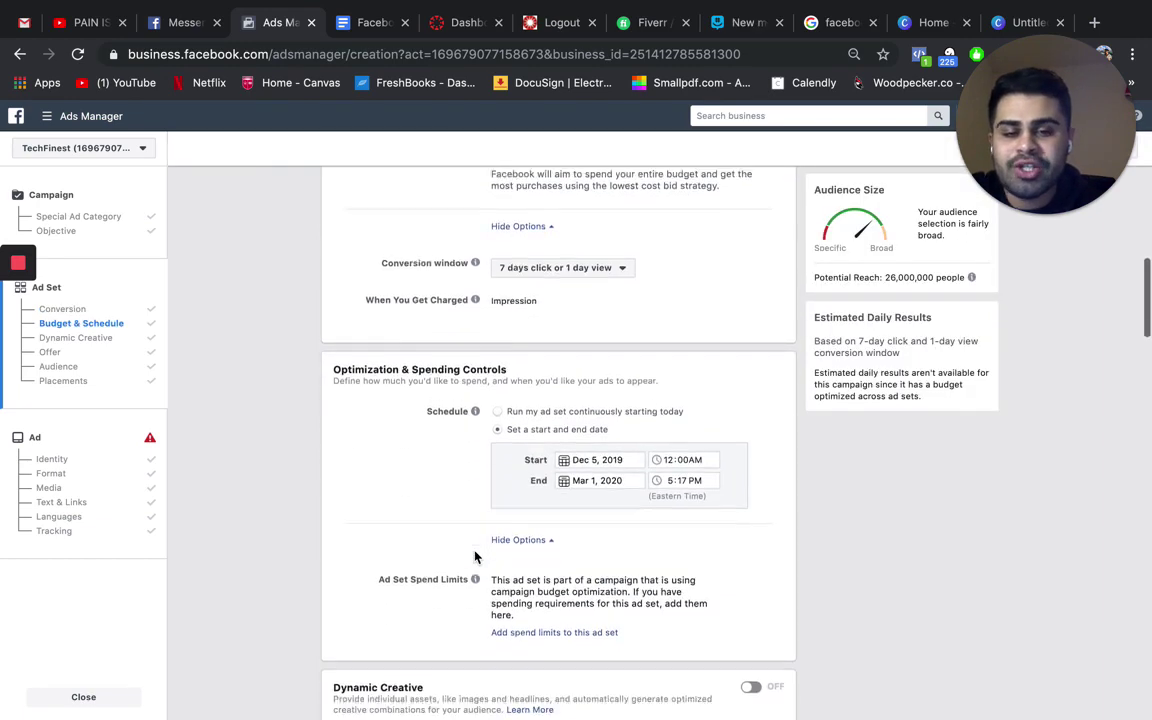
scroll(476, 556, down, 5)
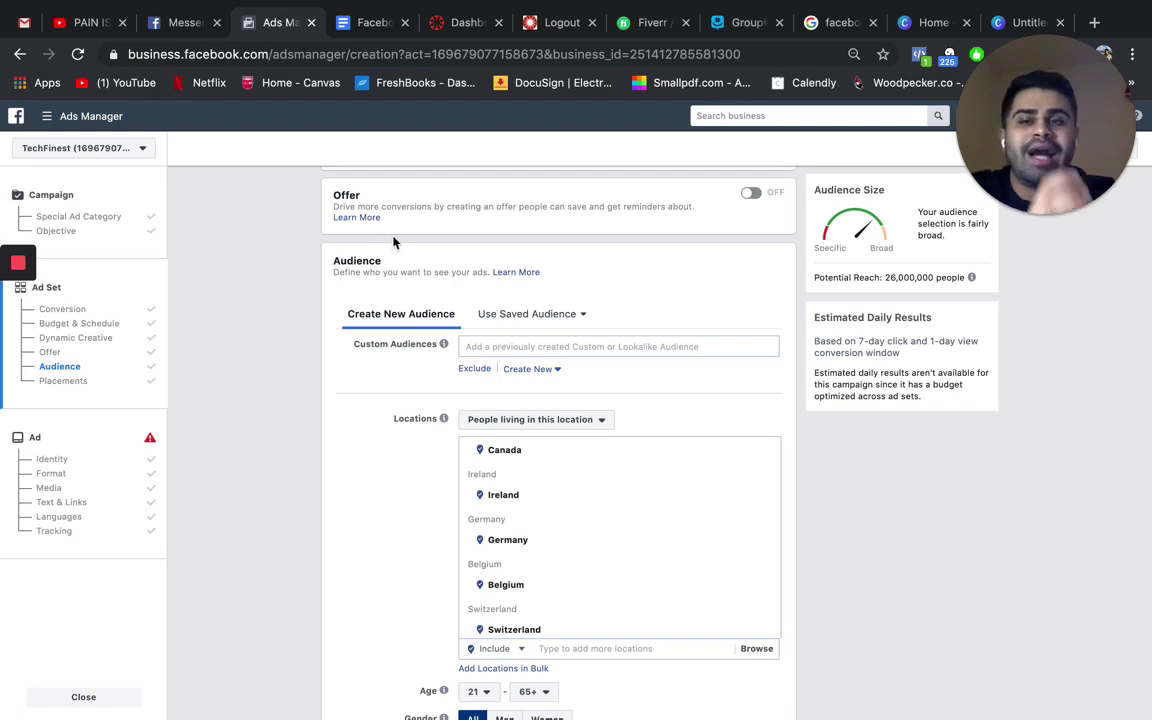
Open the Facebook Ads - Testing document and change the CPM range to $10-$20
click(370, 32)
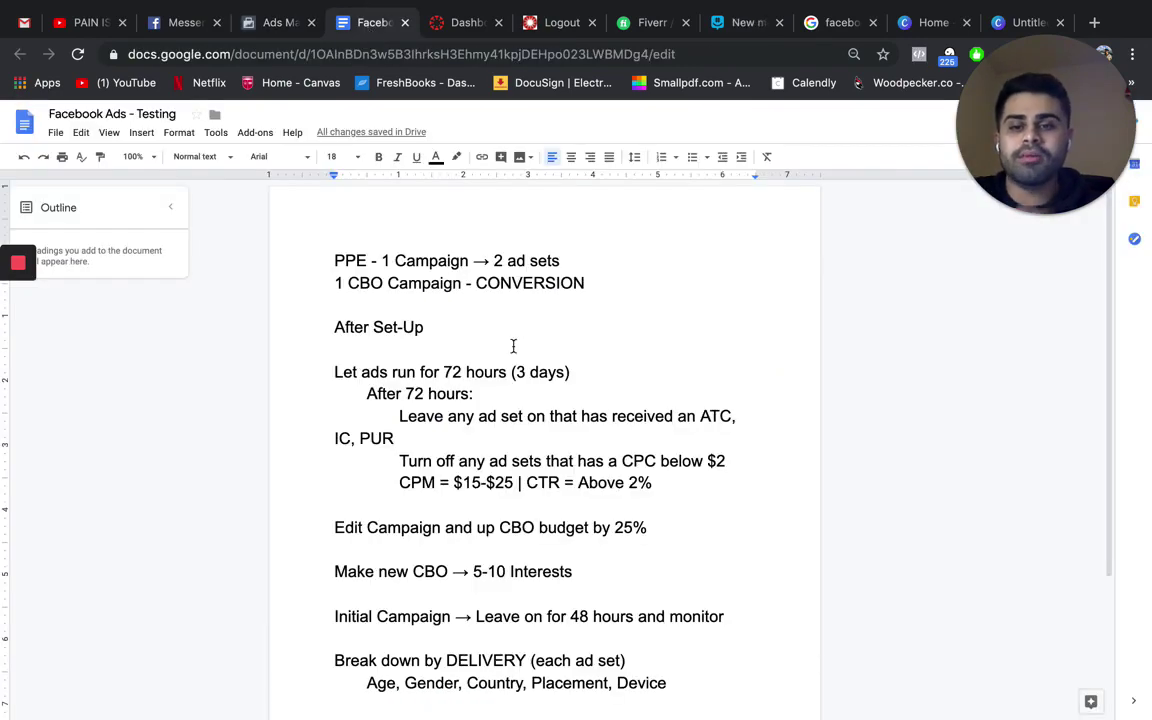
scroll(513, 346, down, 2)
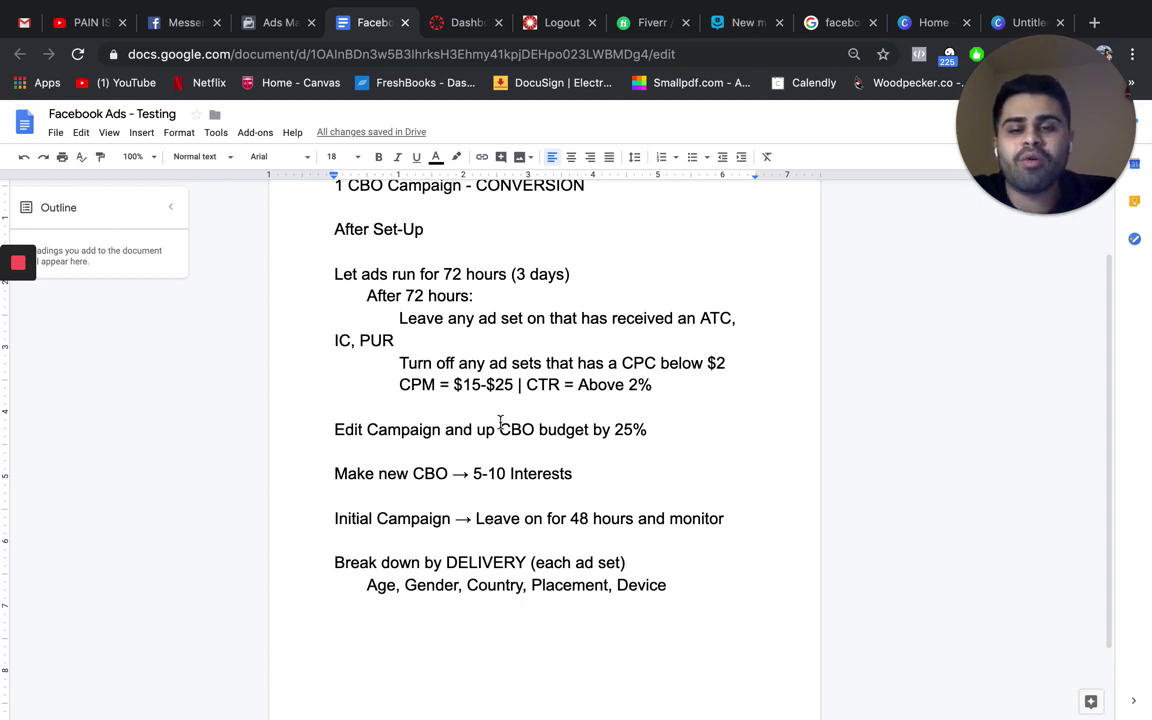
click(479, 384)
key(BackSpace)
text(0-)
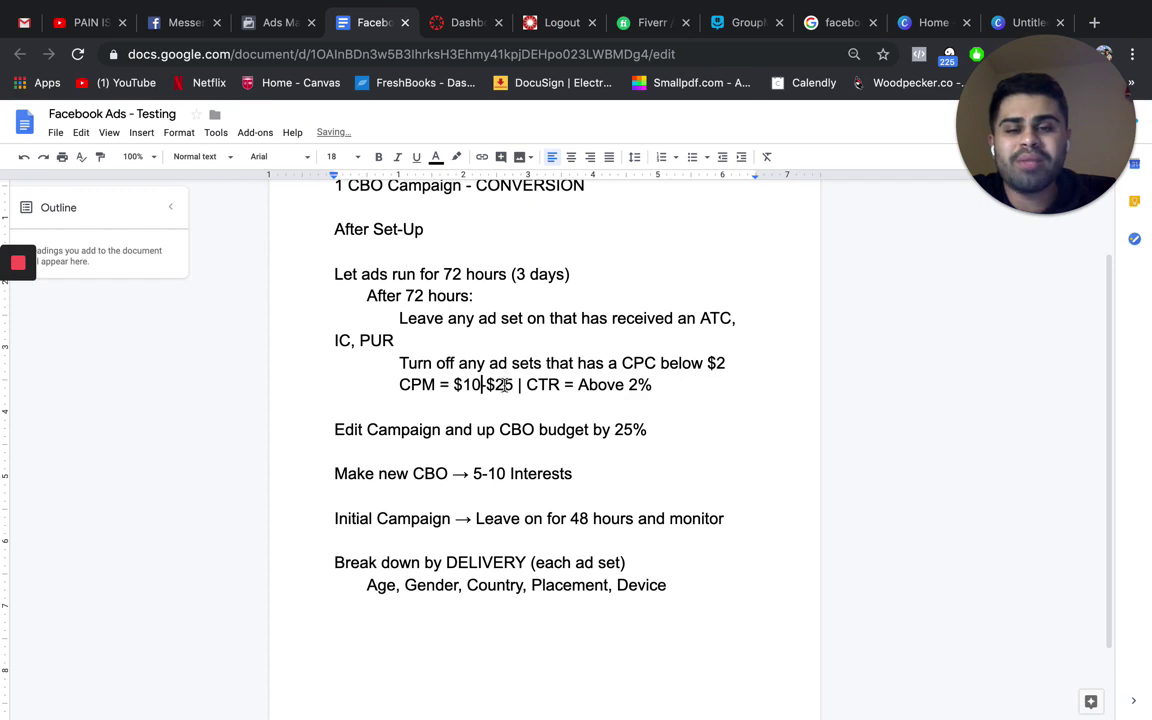
key(BackSpace)
key(BackSpace)
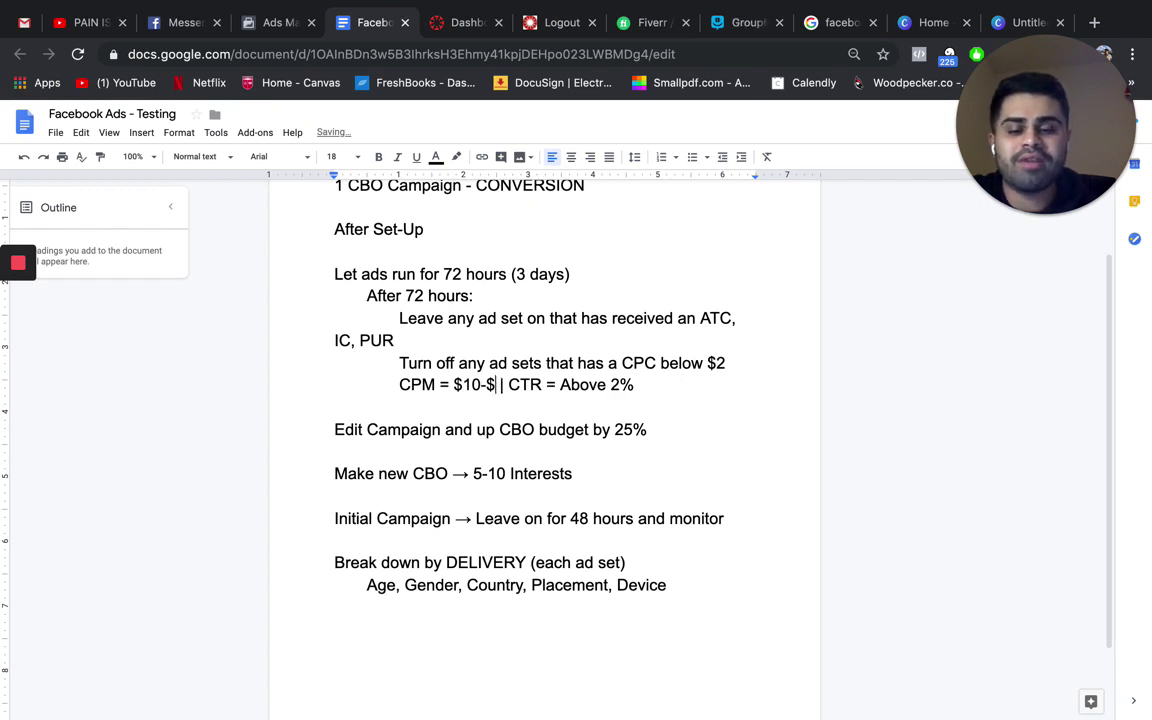
text(20)
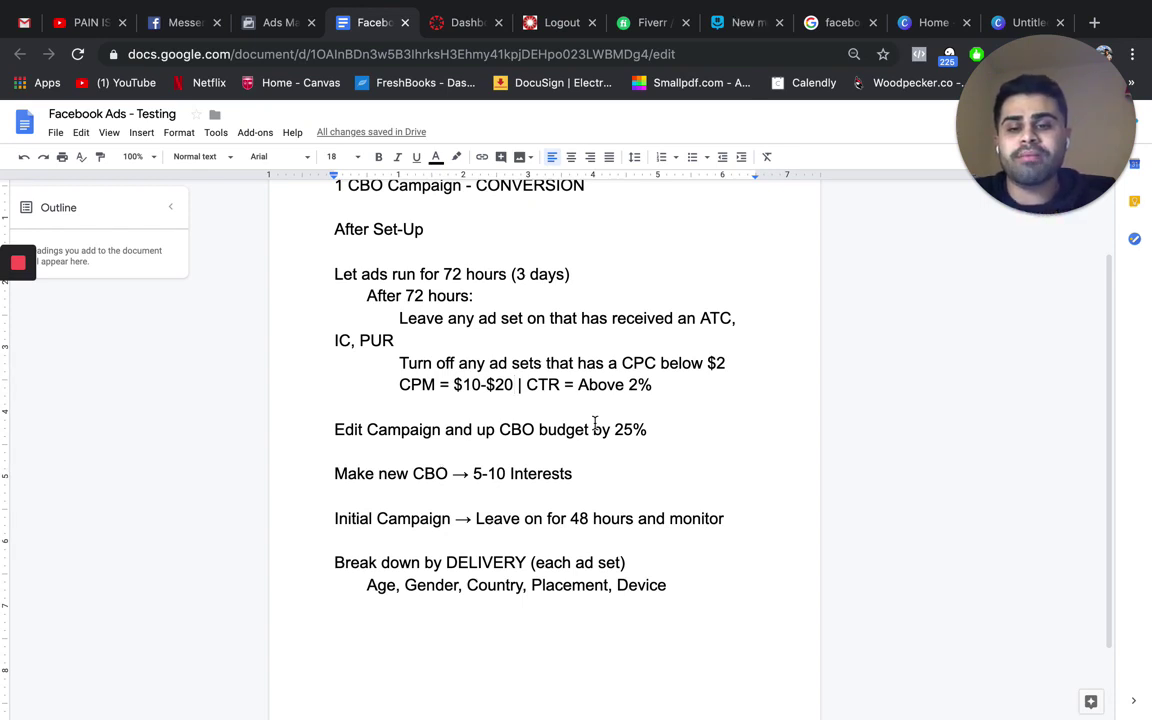
key(XF86AudioRaiseVolume)
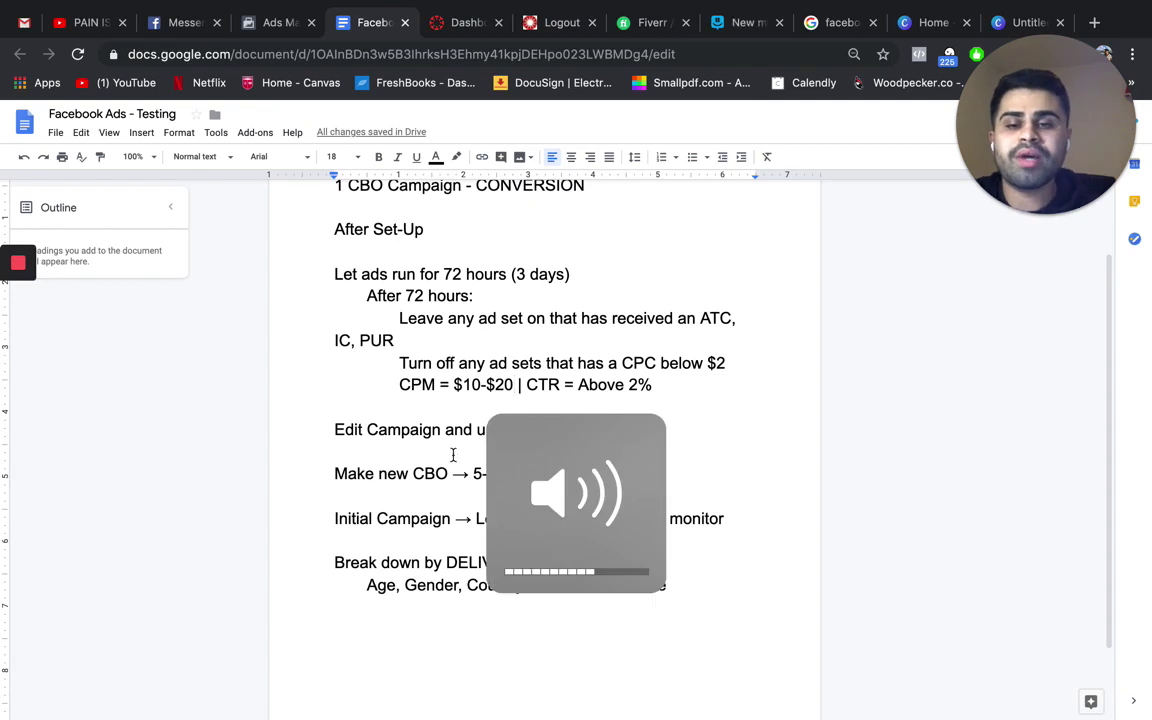
scroll(453, 453, down, 3)
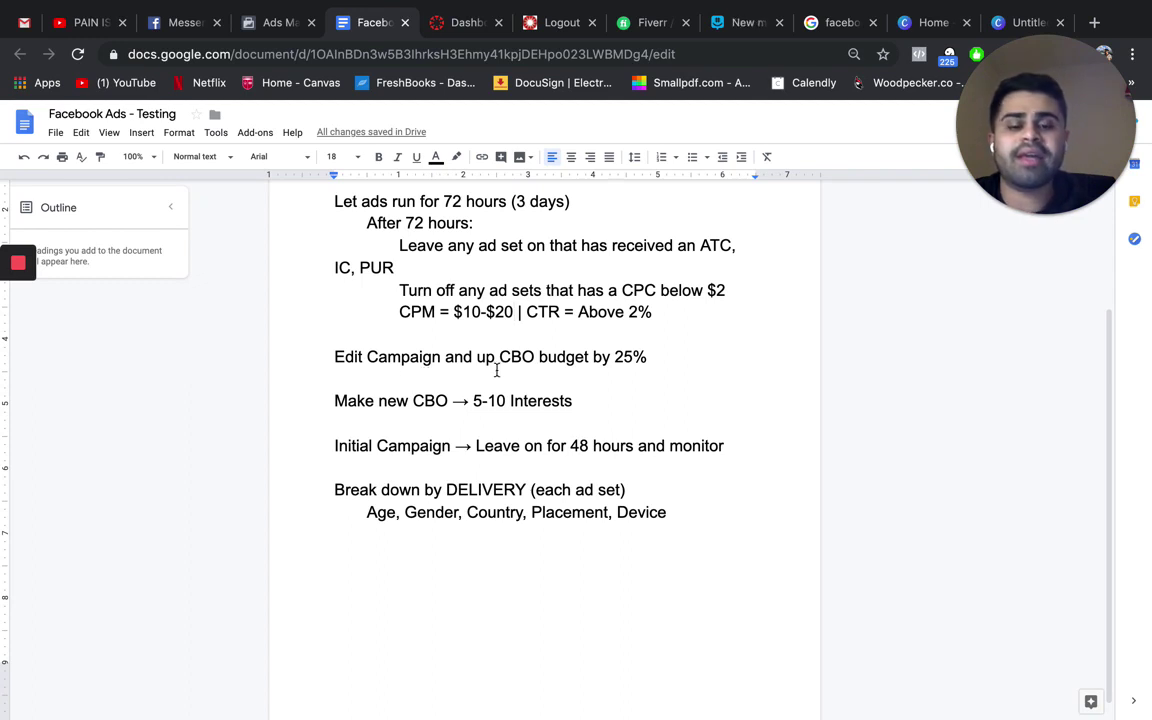
key(XF86AudioLowerVolume)
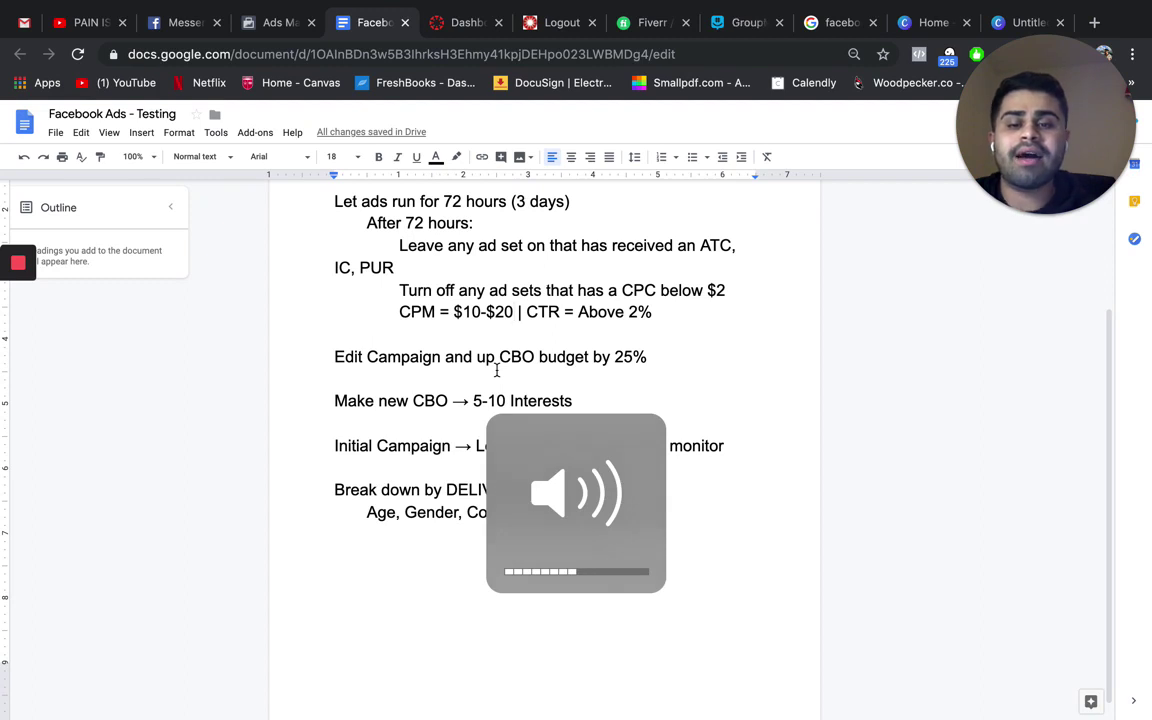
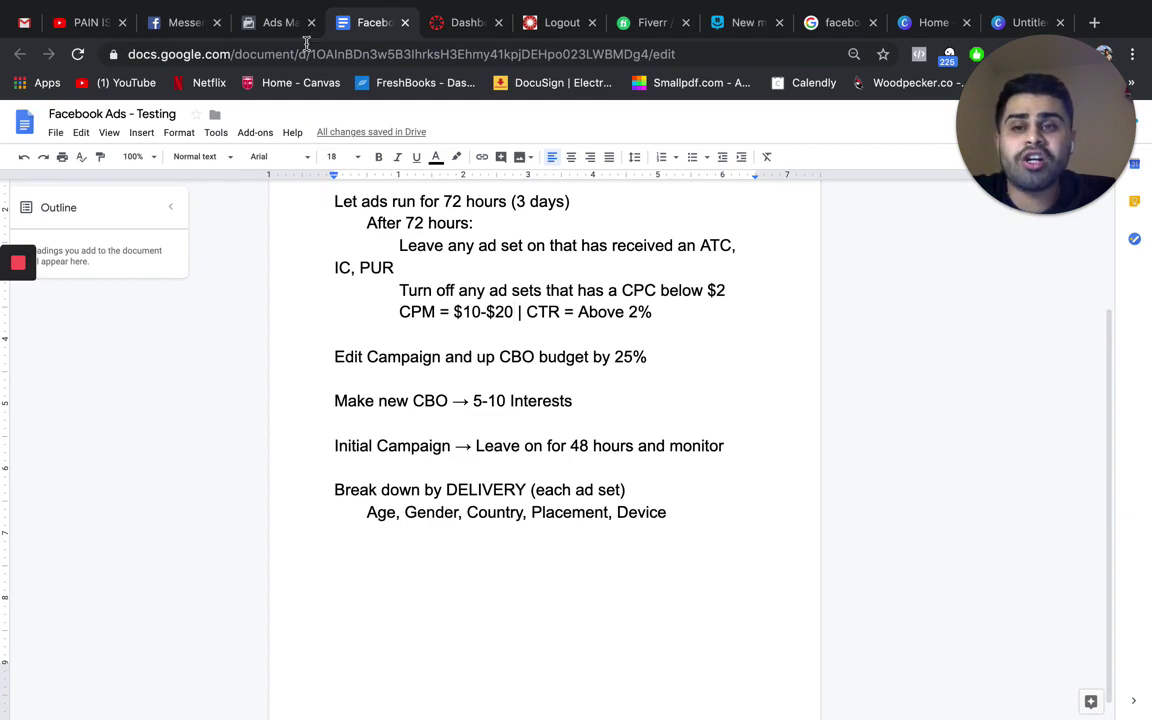
Return to Ads Manager and leave the campaign creation for the campaigns overview, discarding the unsaved changes
click(266, 25)
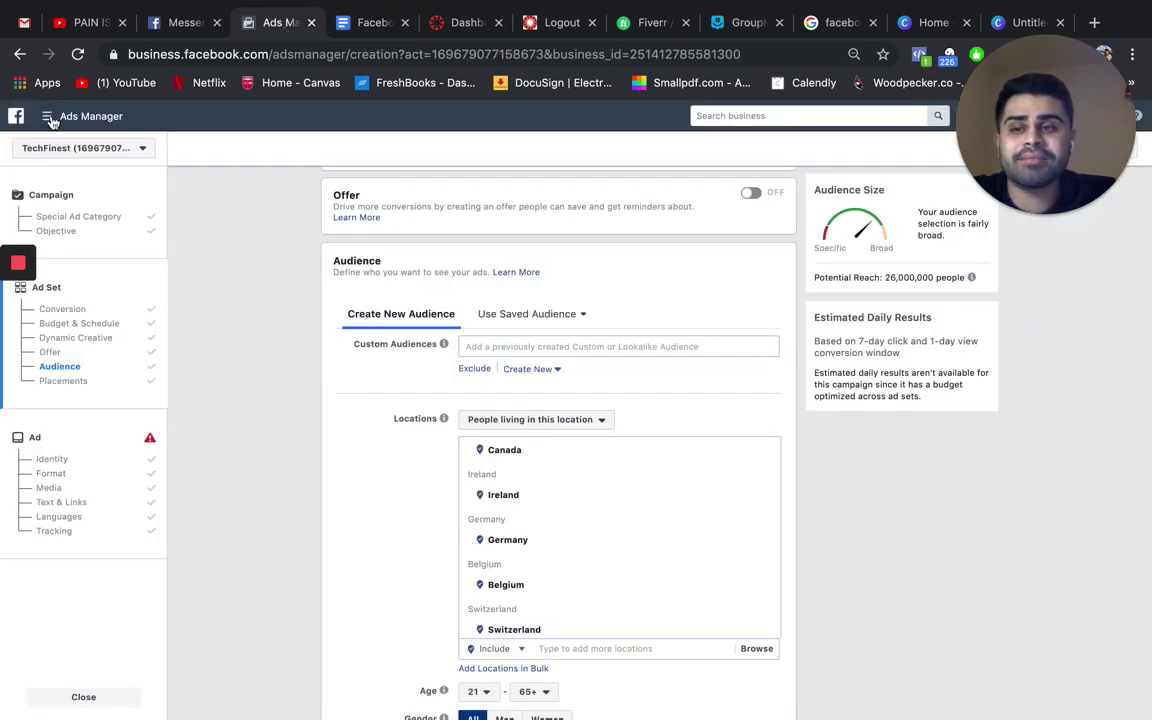
click(47, 116)
click(220, 219)
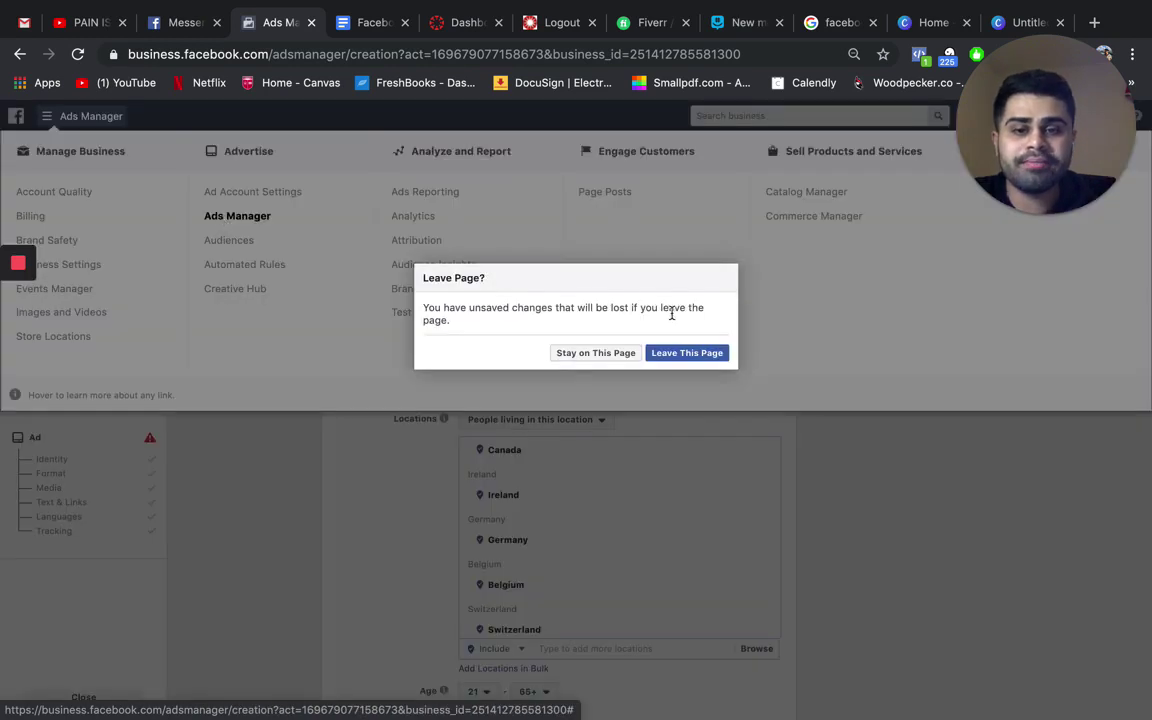
click(666, 355)
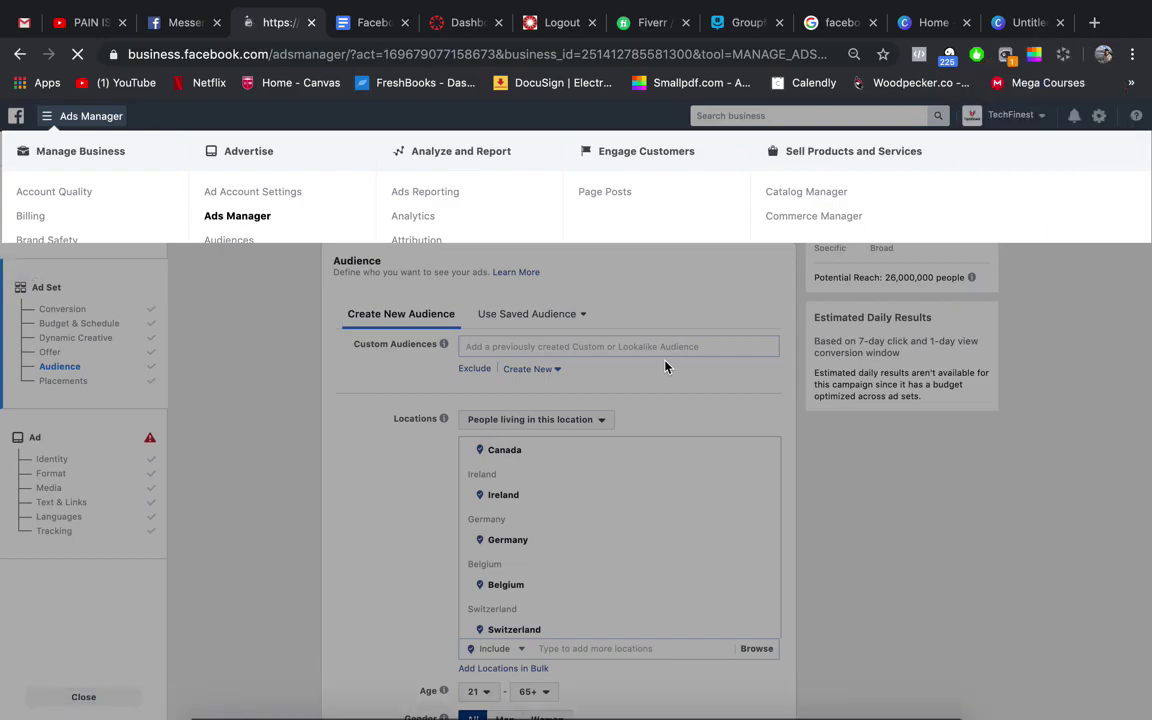
key(ctrl+Up)
click(666, 367)
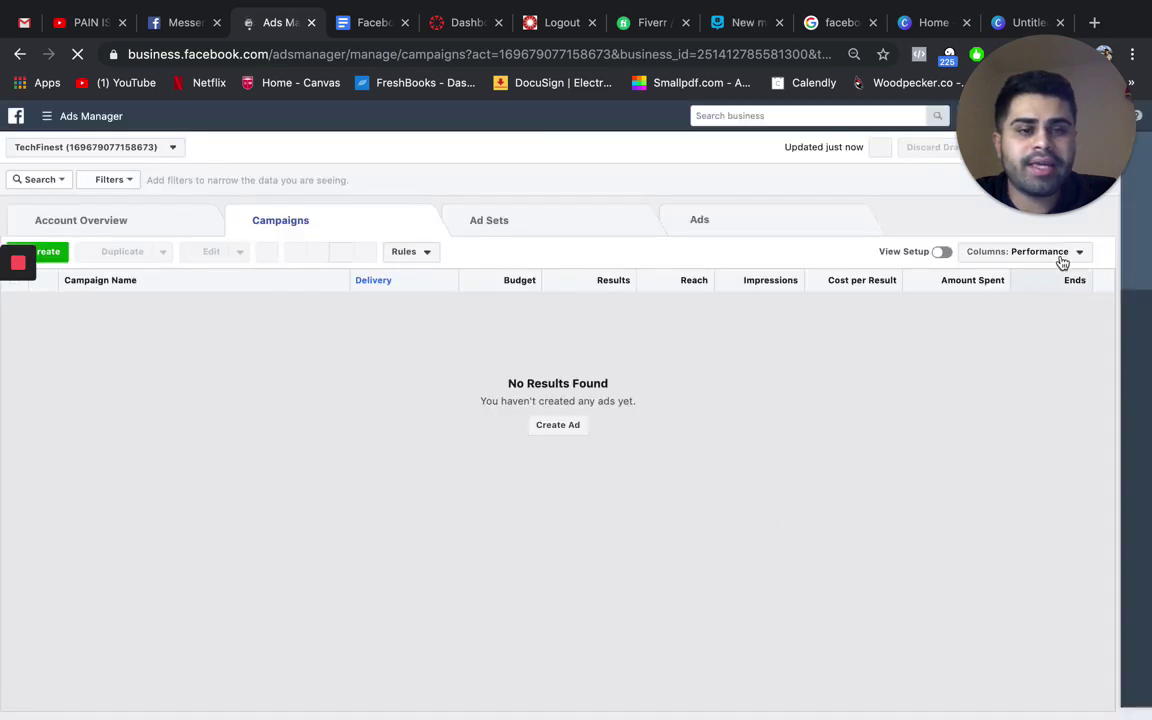
Look over the delivery breakdown options for the campaigns table
click(1060, 260)
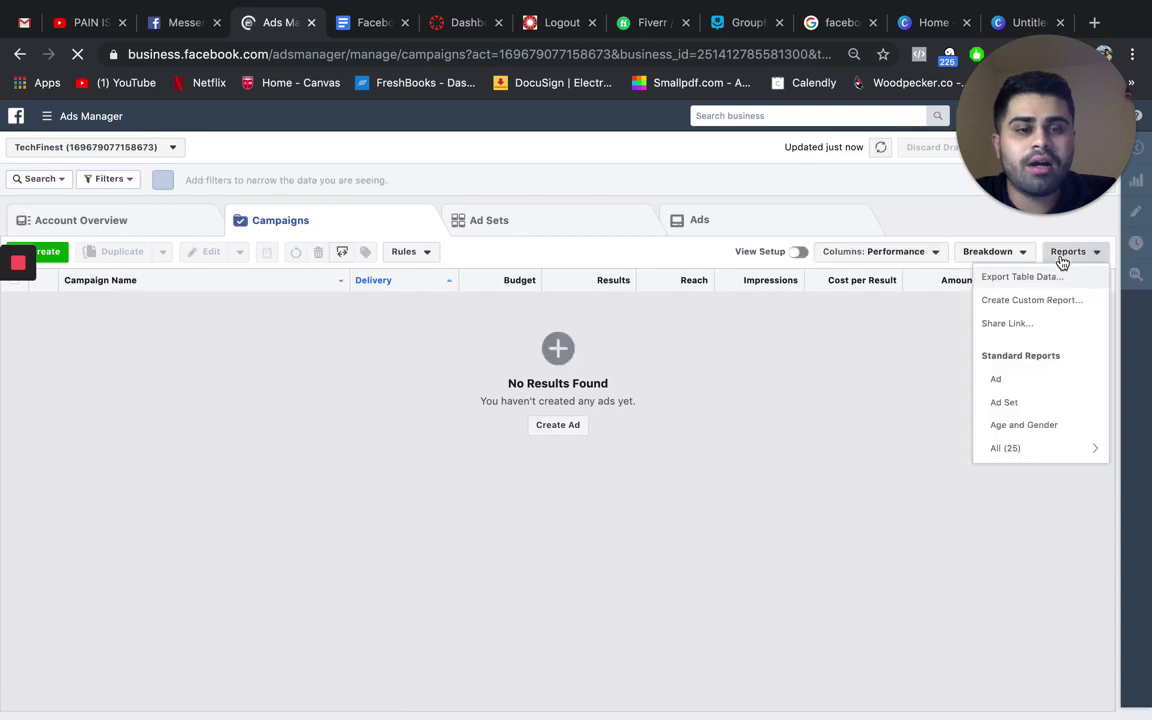
click(998, 258)
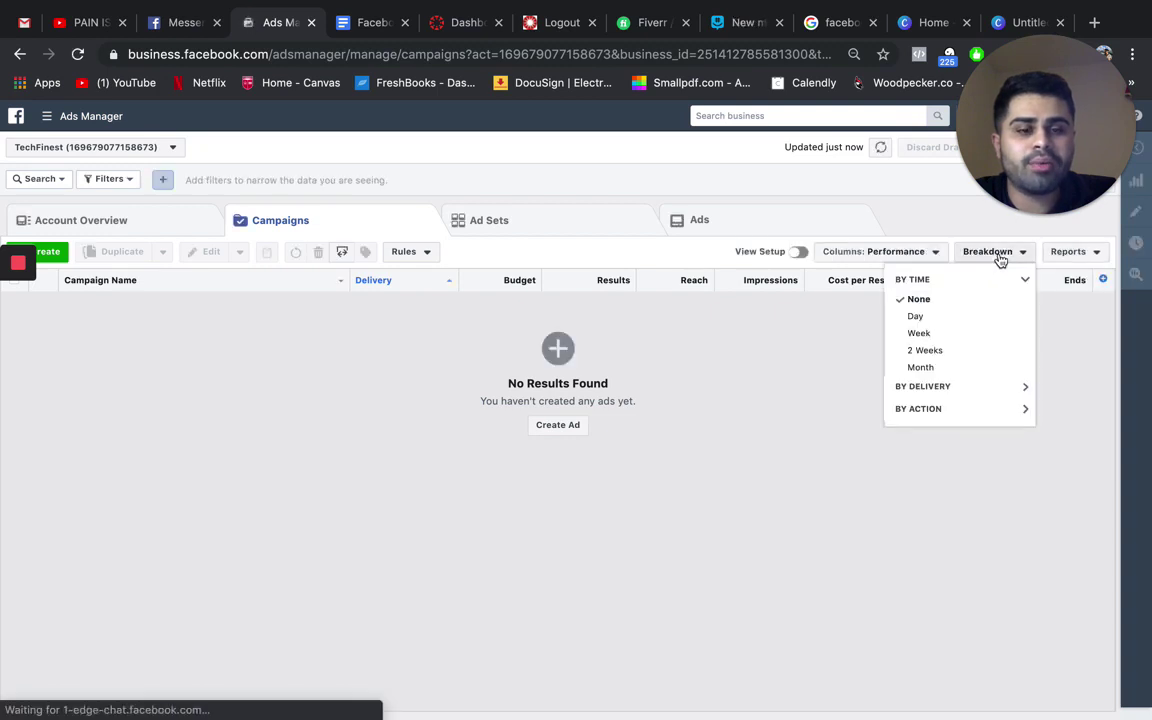
click(938, 390)
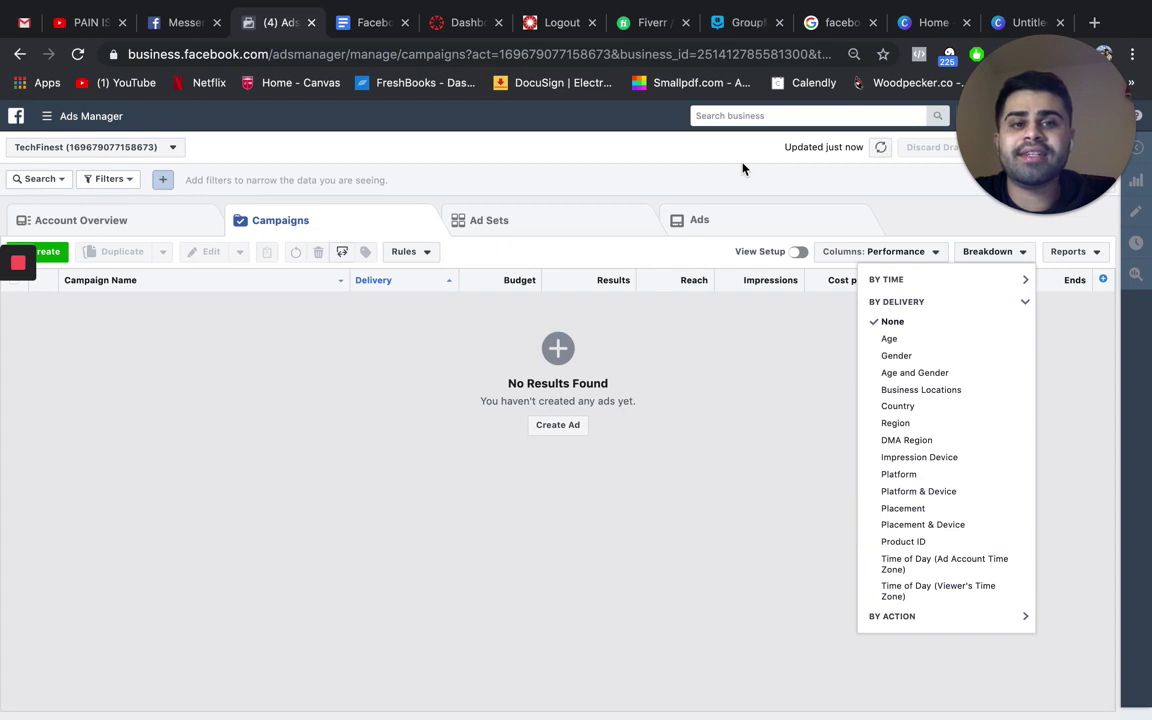
Switch to the Facebook Ads - Testing document and add the heading "CARS" below the delivery breakdown notes, separated by a blank line
click(375, 24)
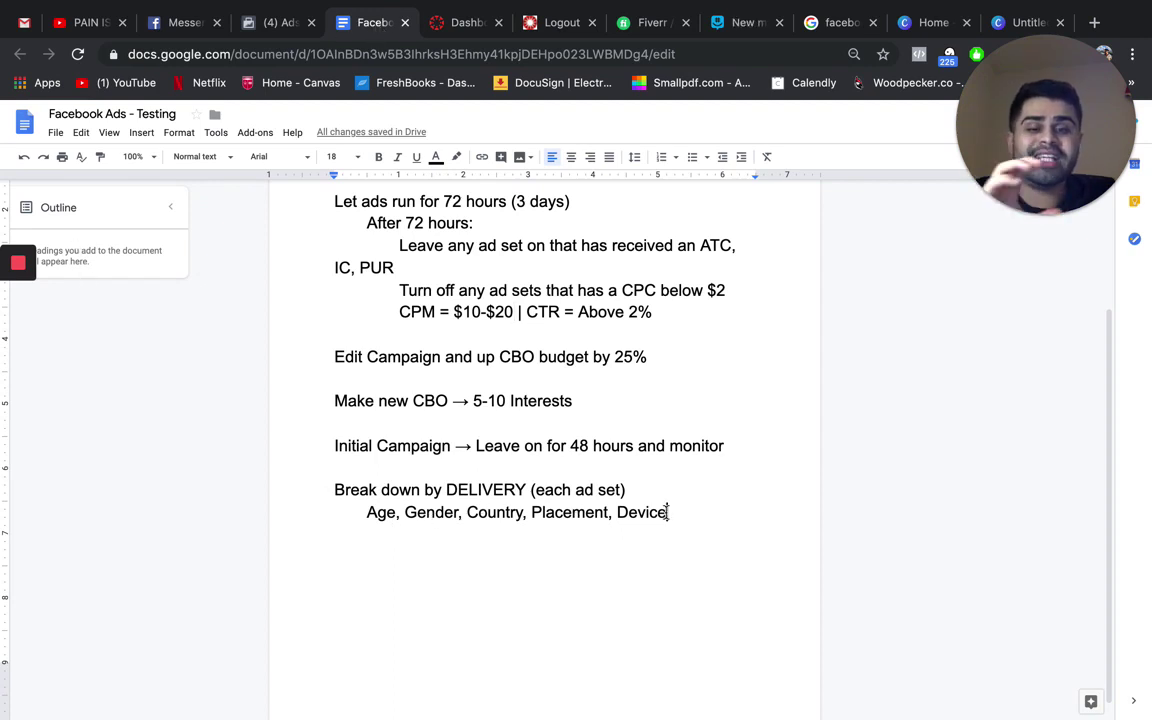
key(Return)
key(Return)
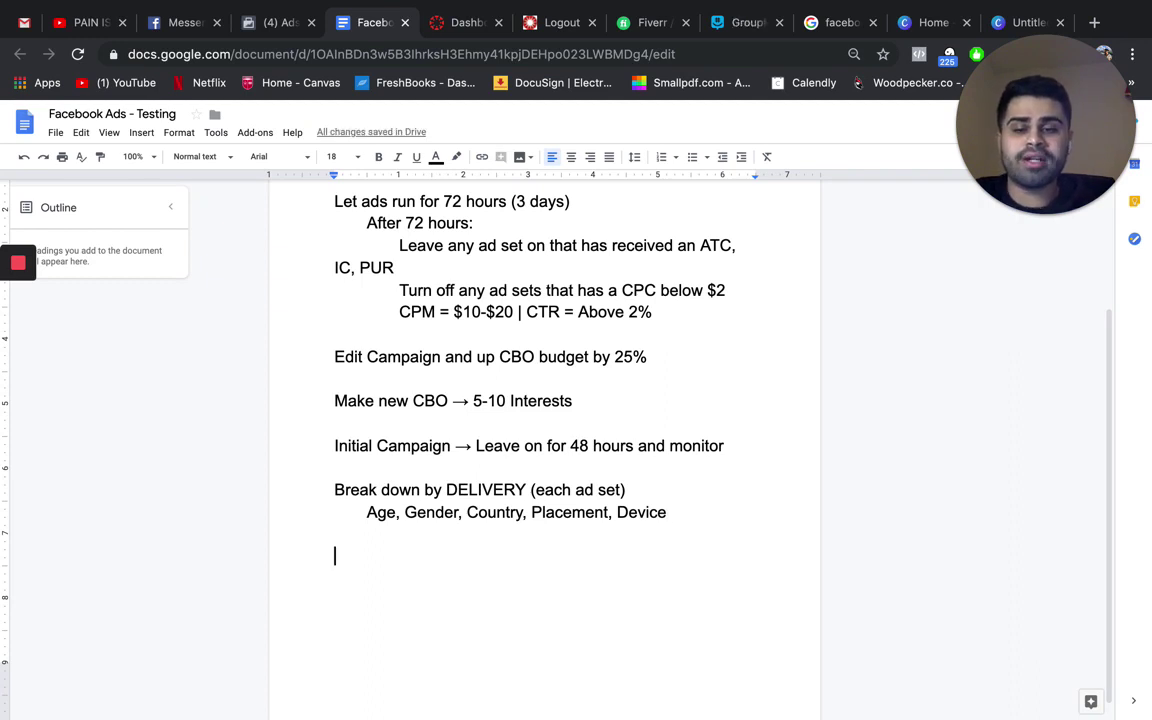
text(CARS)
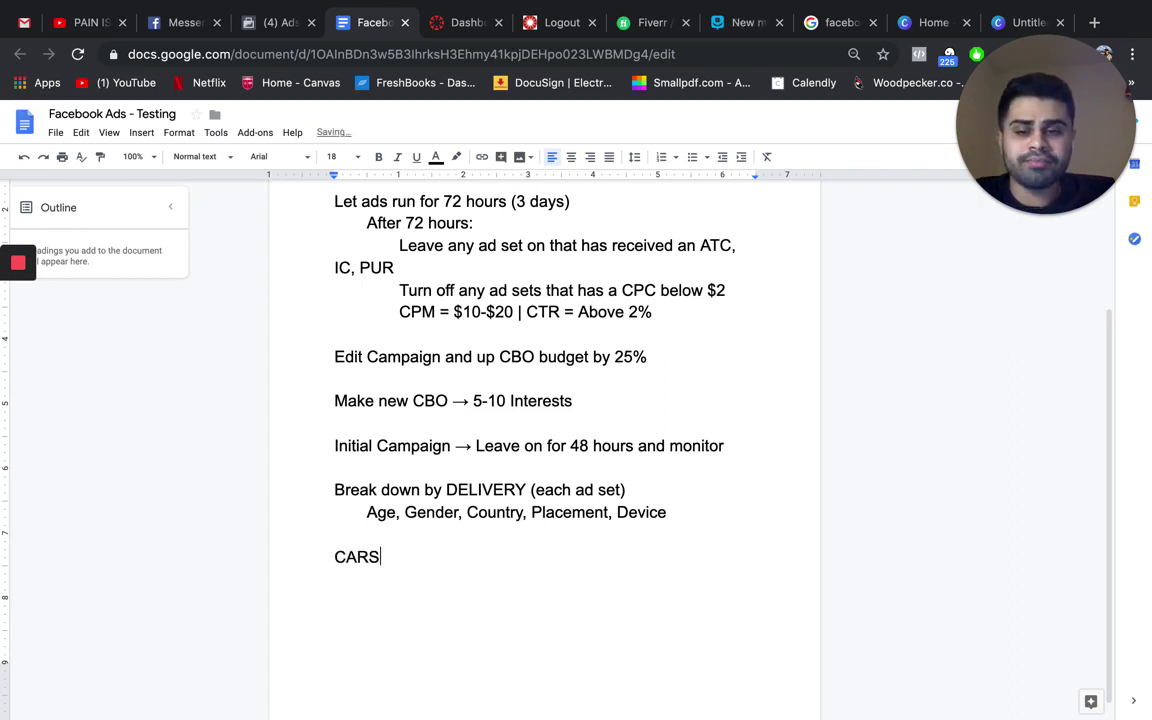
Add the indented lines "Age:" and "Gender" under the CARS heading
key(Return)
key(Tab)
text(Age:)
key(Return)
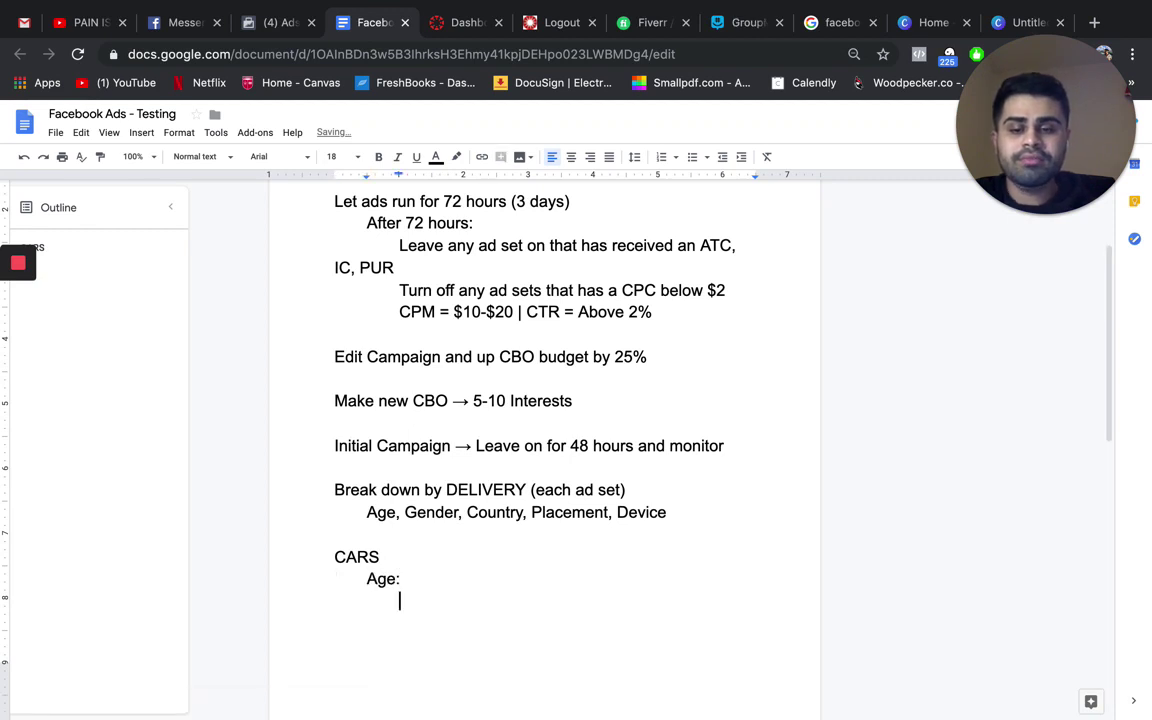
text(Gender)
key(Return)
Add the lines "Country:", "Placement:" and "Device:" to the CARS list, and put a colon after Gender
text(Co)
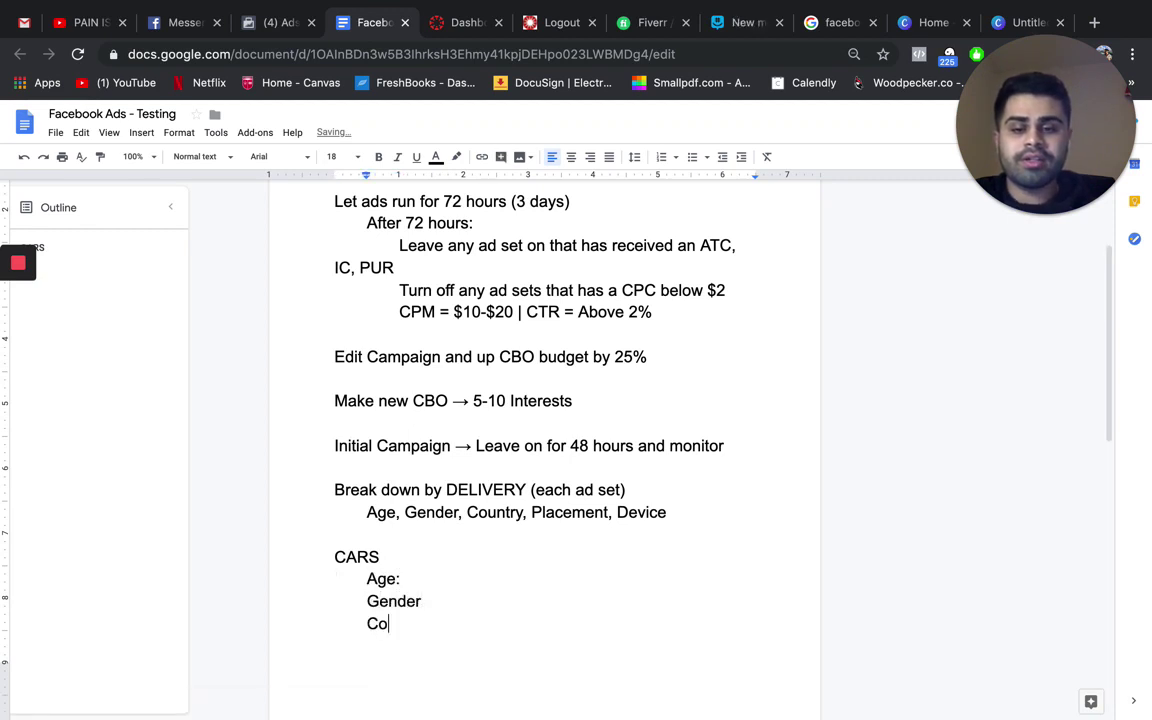
text(untruy)
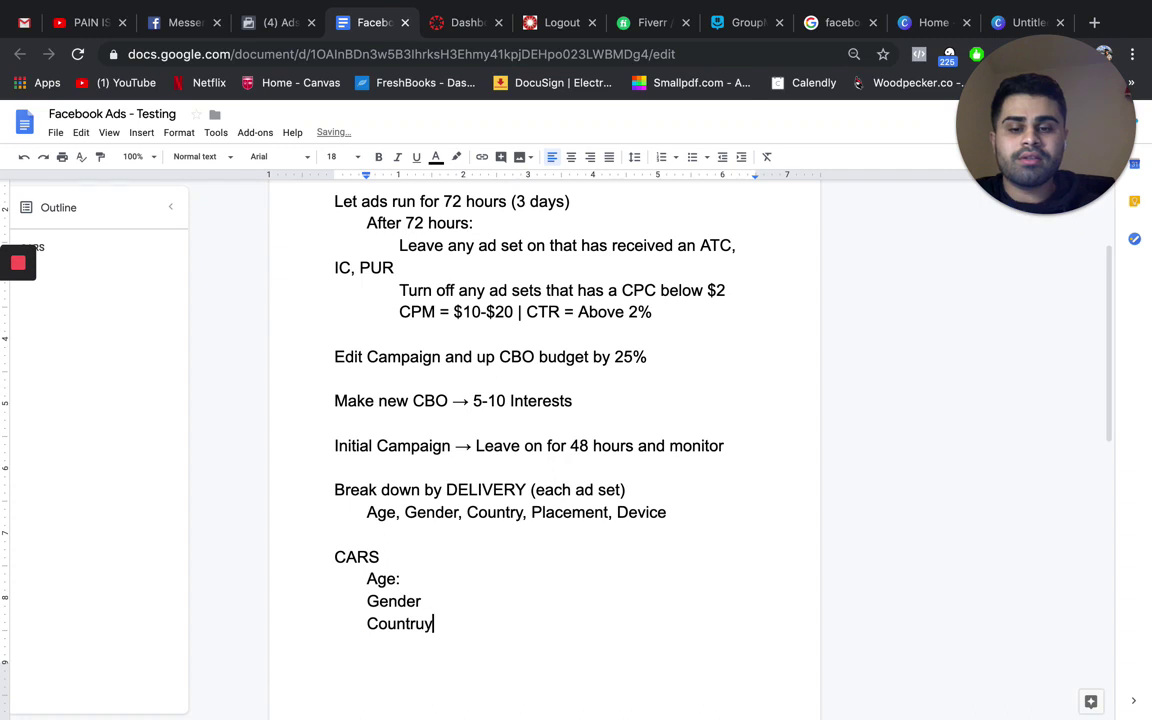
text(:)
key(BackSpace)
key(BackSpace)
key(BackSpace)
text(y:)
key(Return)
text(Placement:)
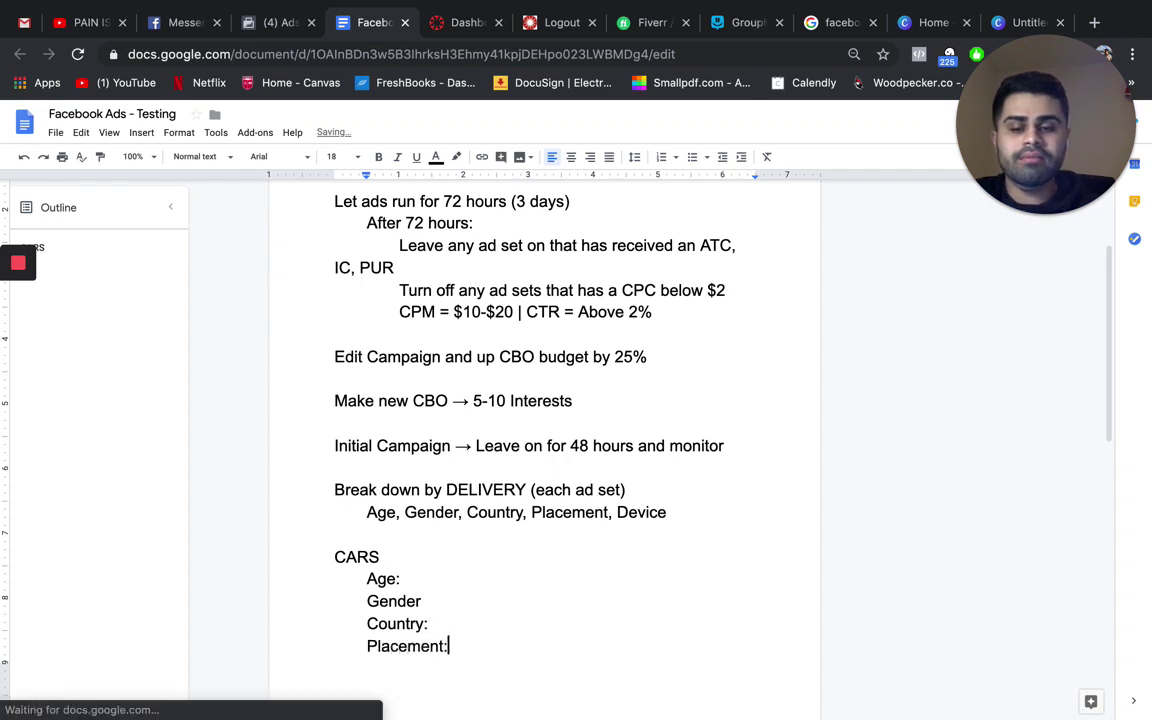
key(Return)
text(Dev)
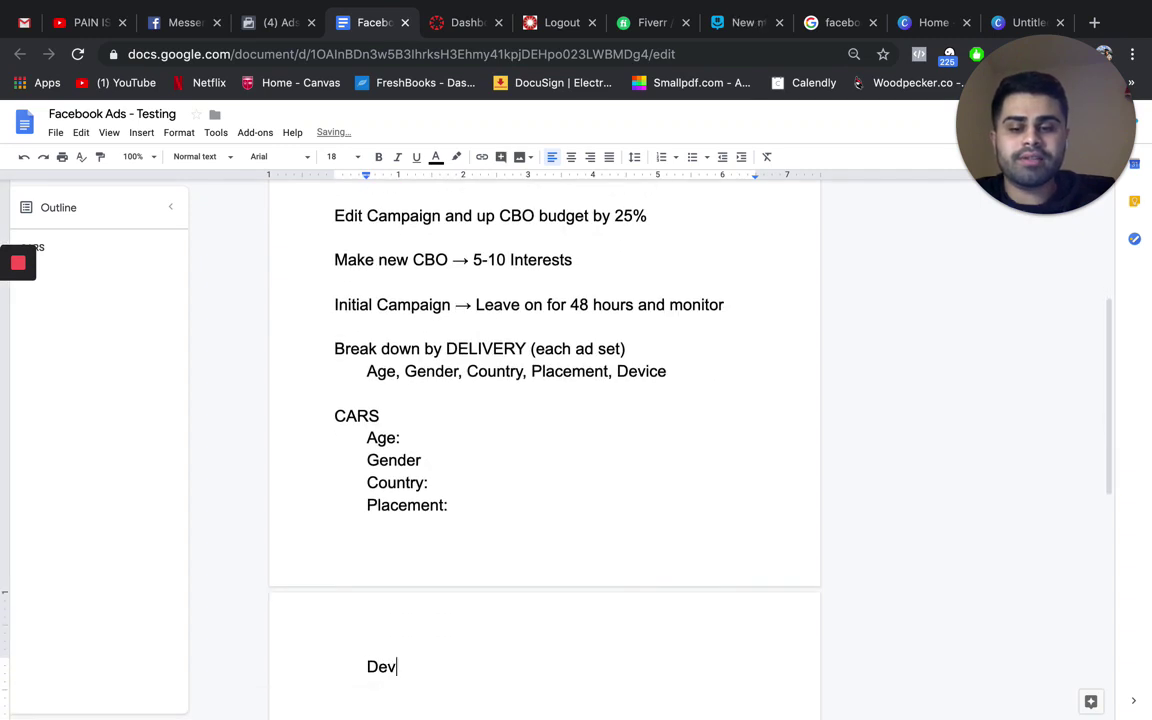
text(ice:)
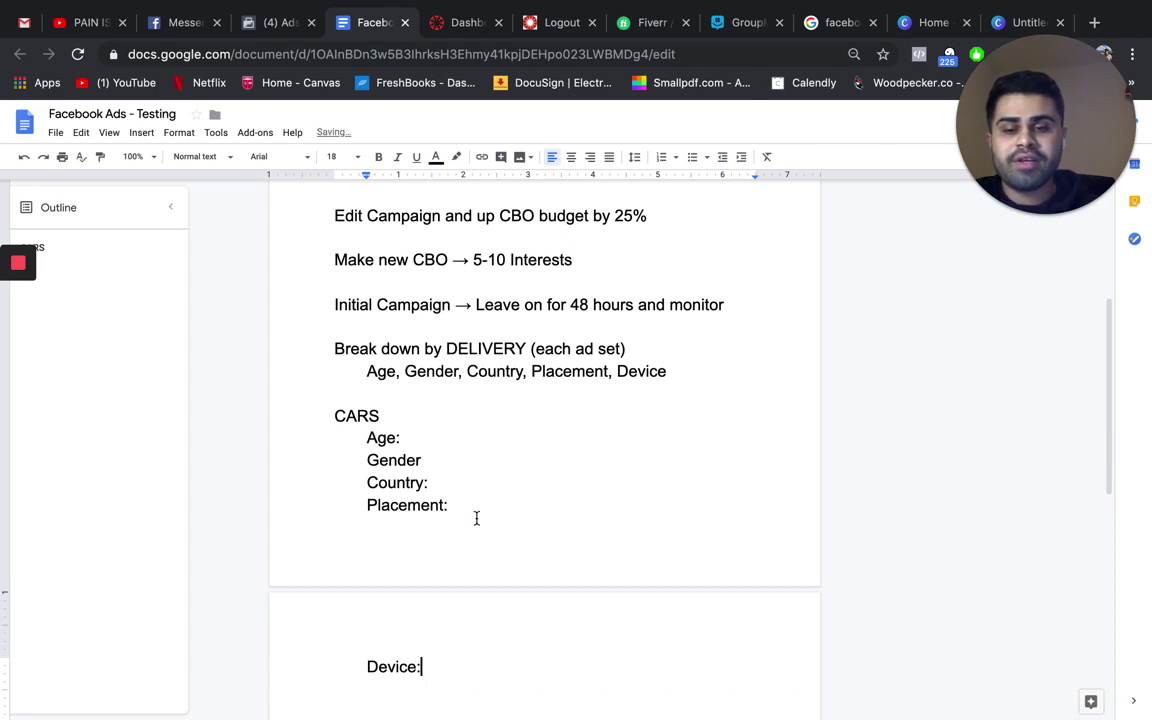
click(427, 459)
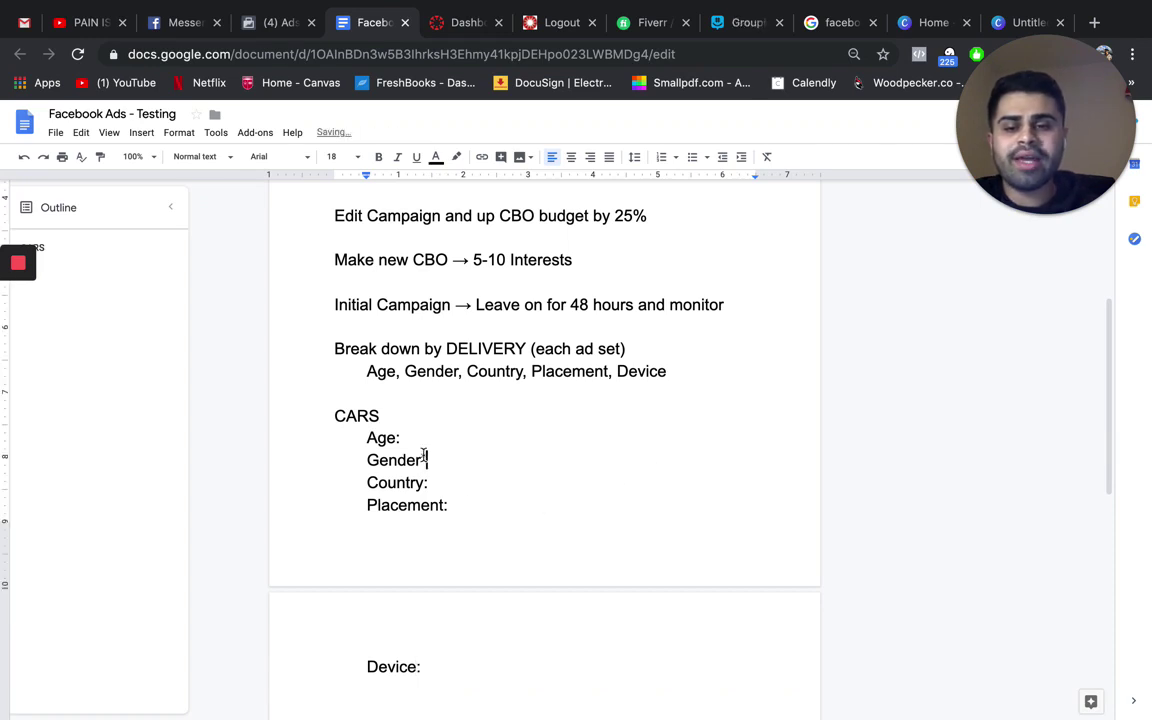
key(BackSpace)
click(384, 415)
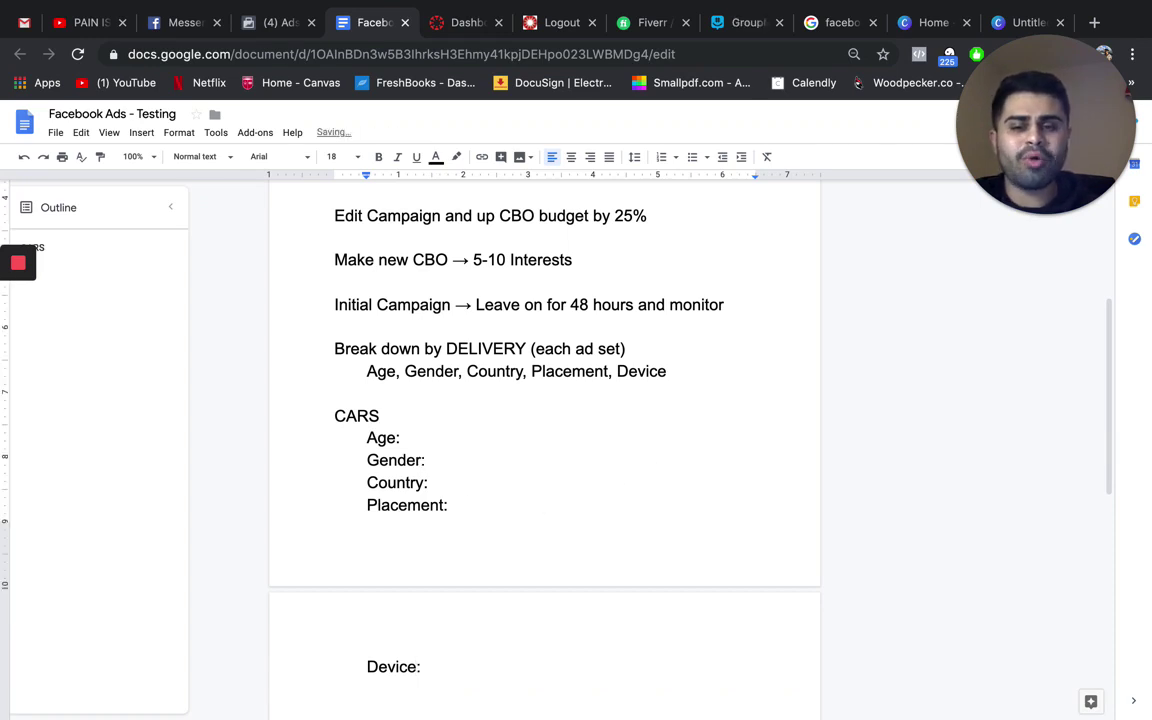
Fill in the CARS list's age as 35-55 and its gender as Women
double_click(424, 442)
text(35-55)
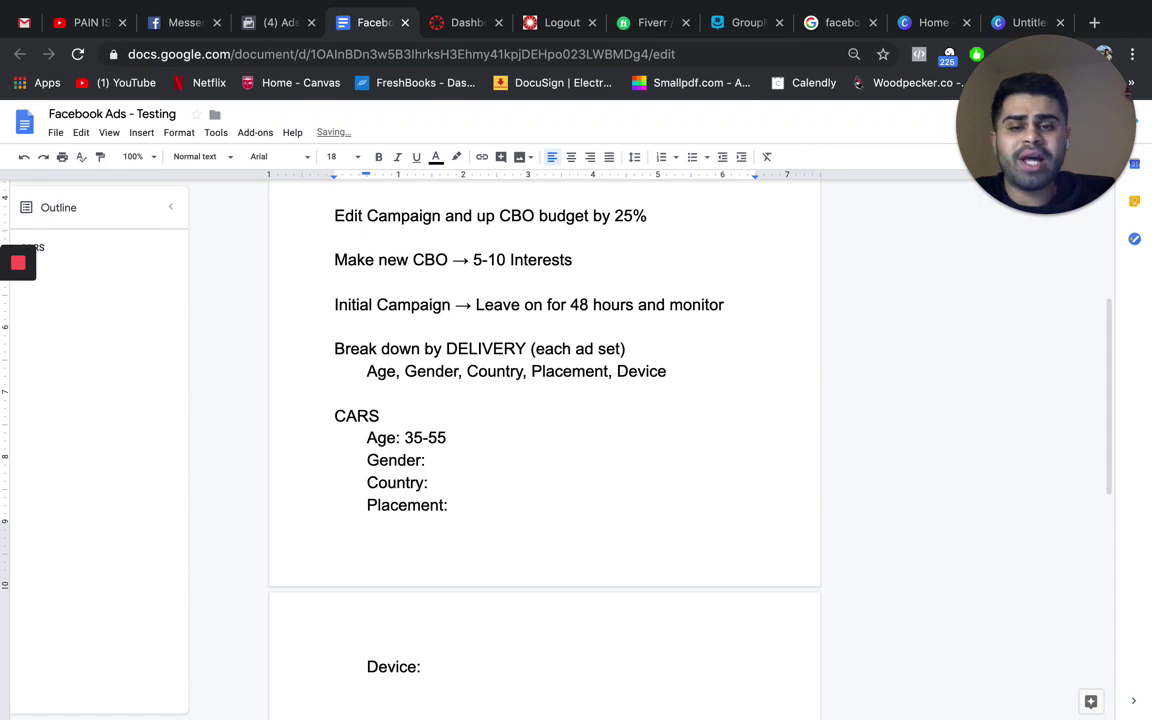
click(443, 457)
text(Women)
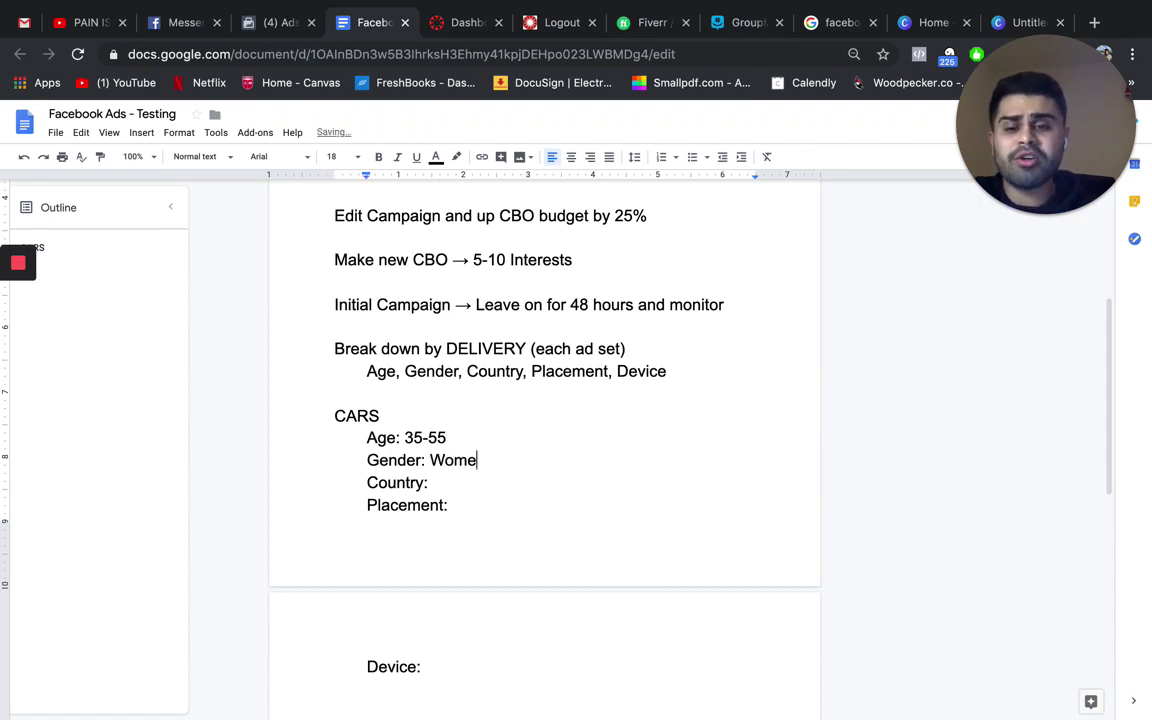
Fill in the CARS list's country as "US, UK" and its placement as "Facebook Feed"
click(458, 479)
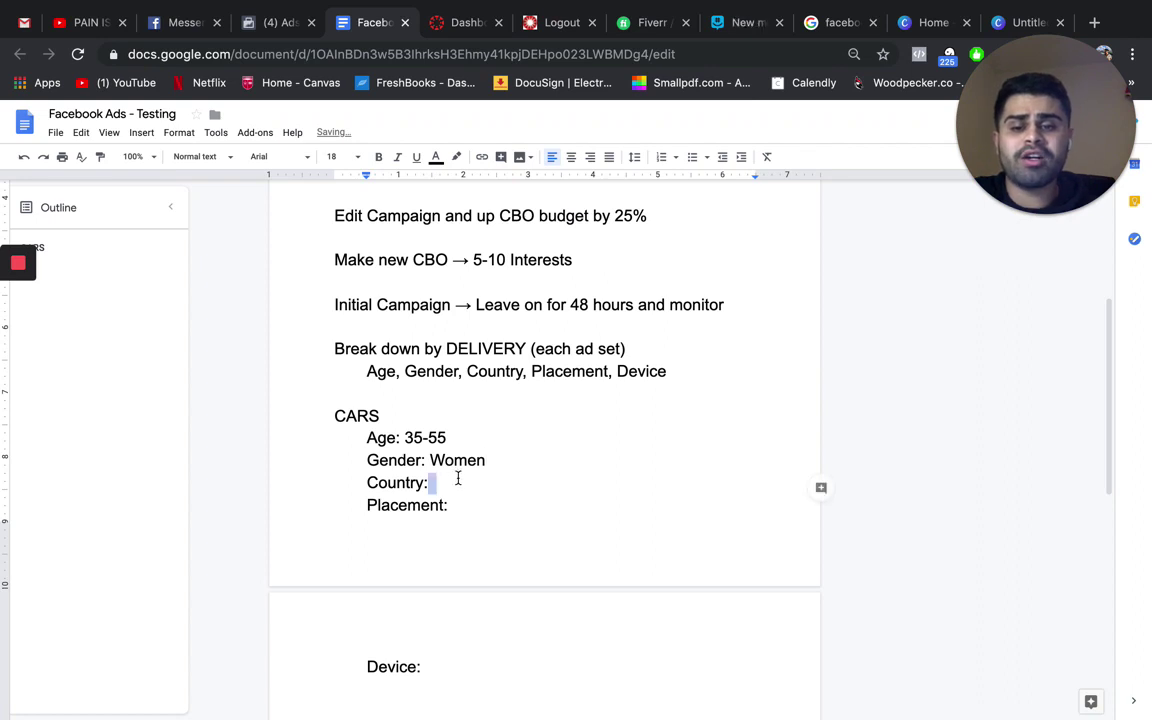
text(US, U)
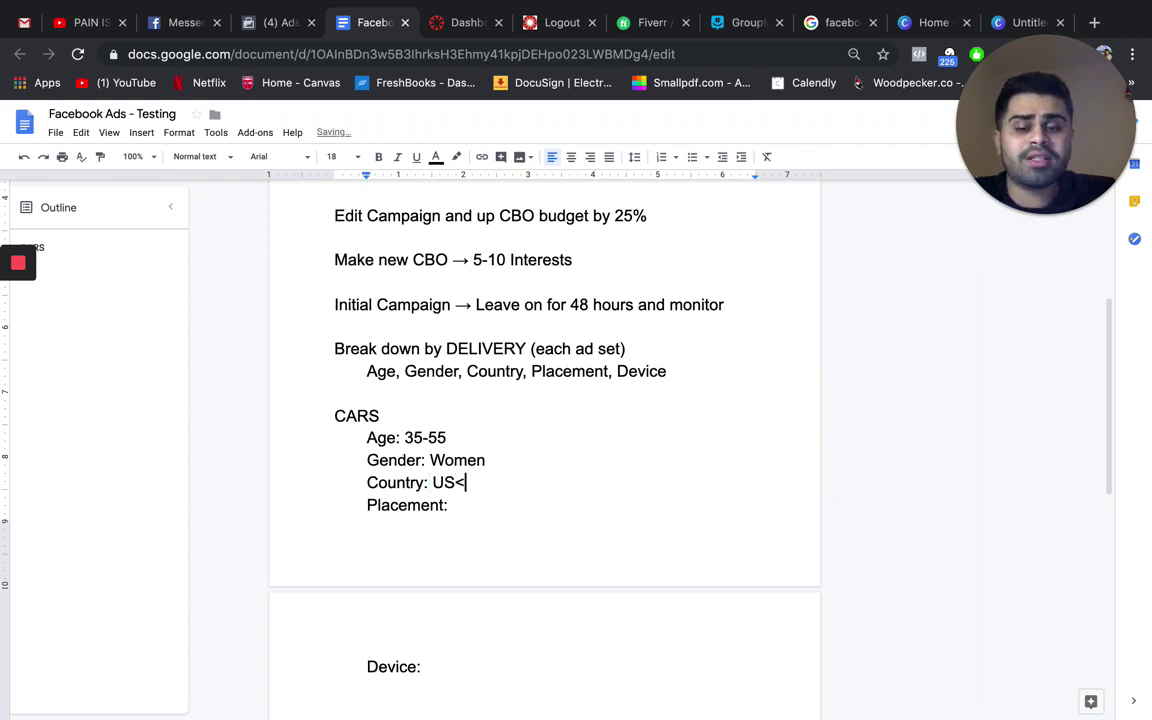
text(K)
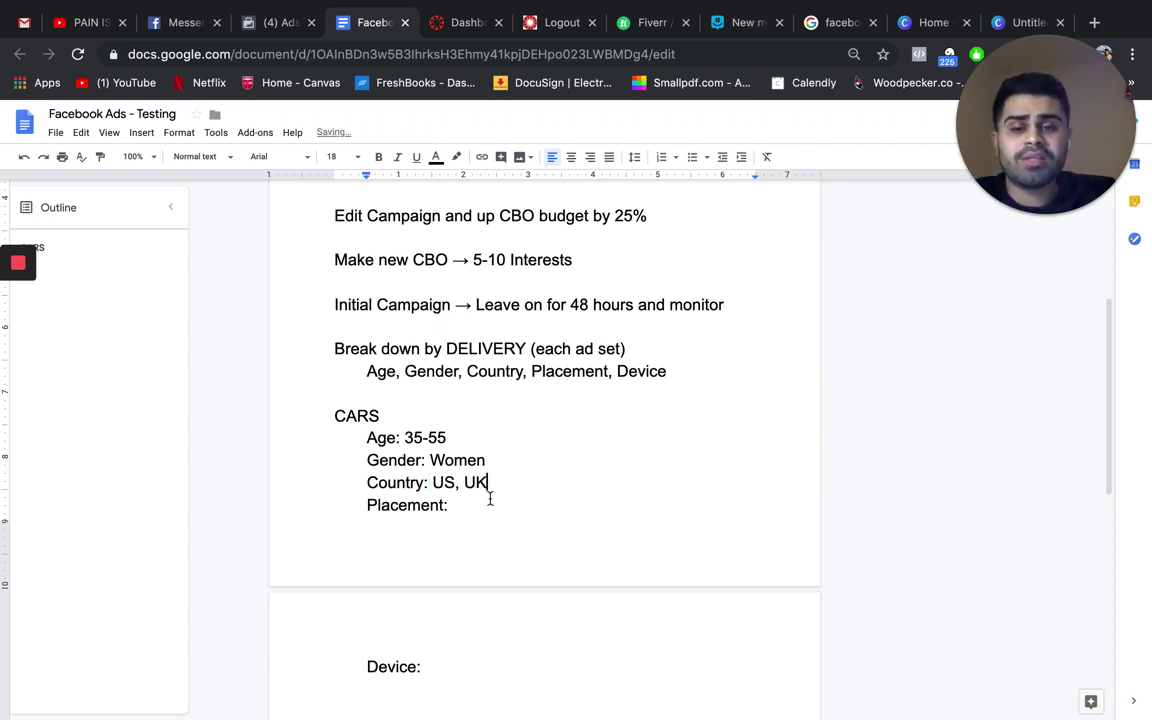
key(Down)
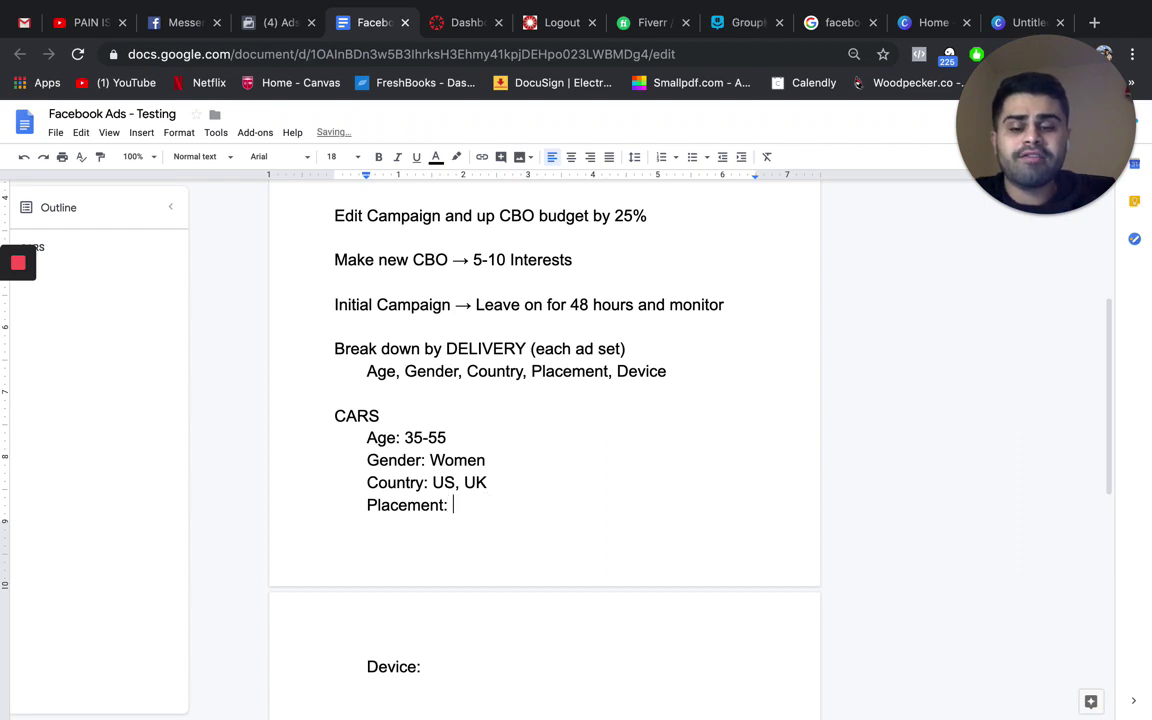
text(FAc)
key(BackSpace)
key(BackSpace)
text(acebook )
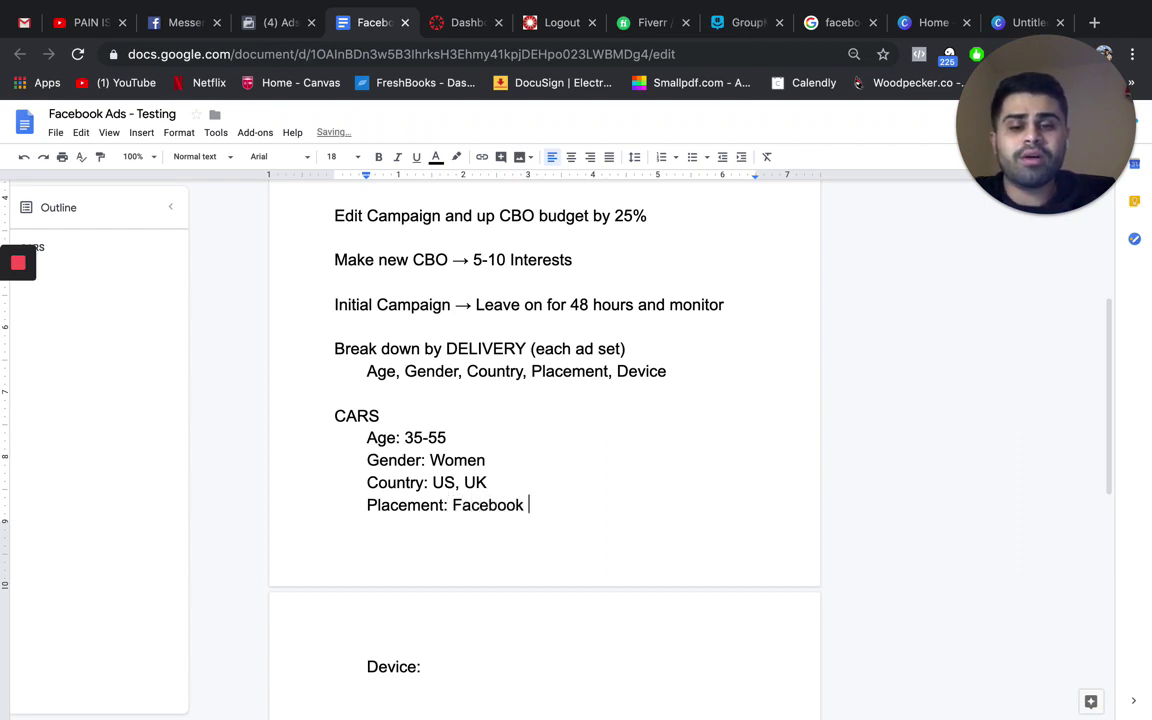
text(Feed)
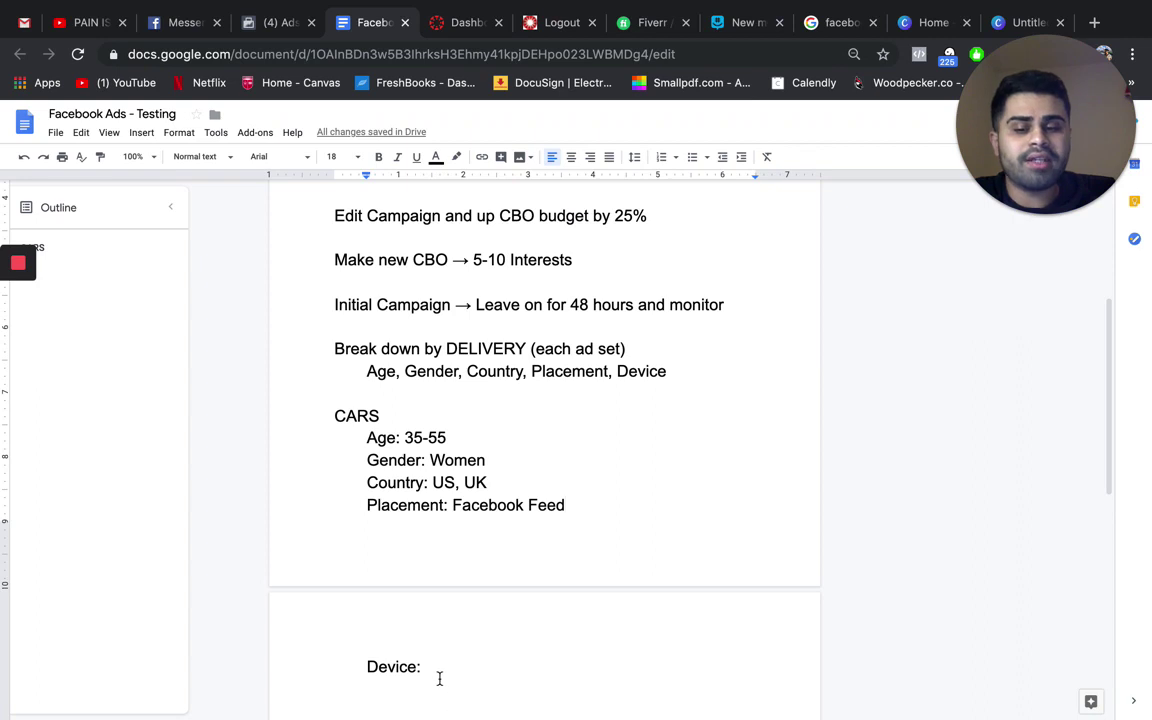
Fill in the CARS list's device as "Mobile, and iOS"
click(437, 670)
text(Mobile, and )
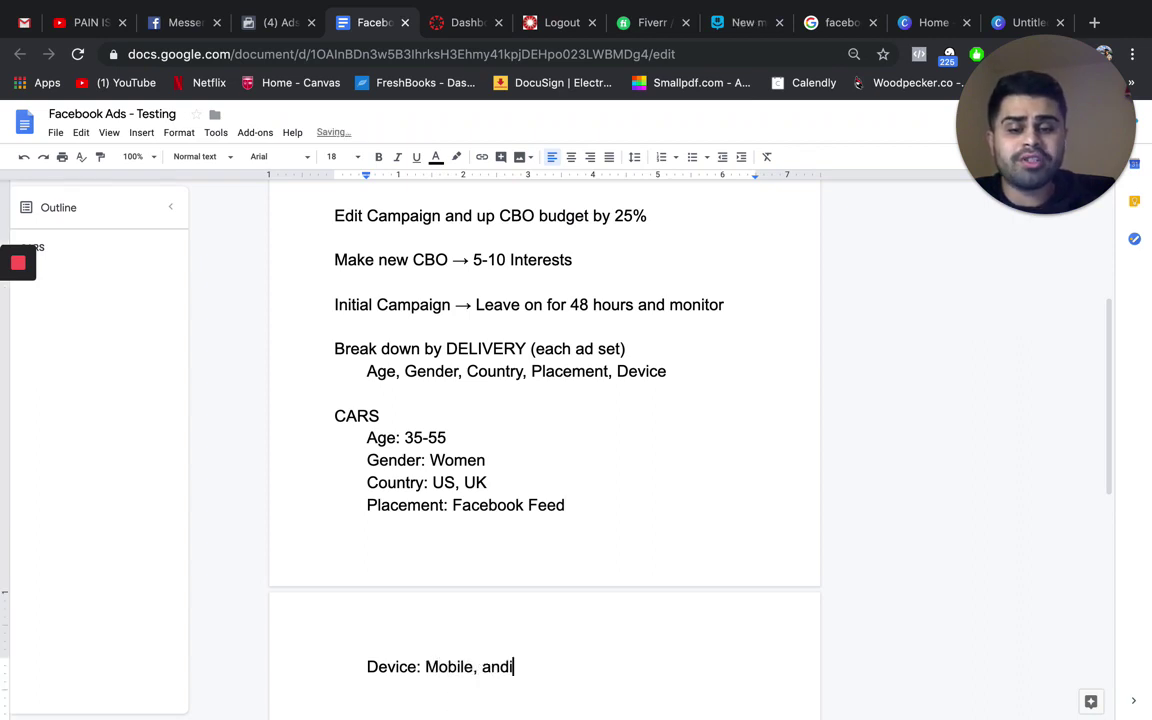
text(iOS)
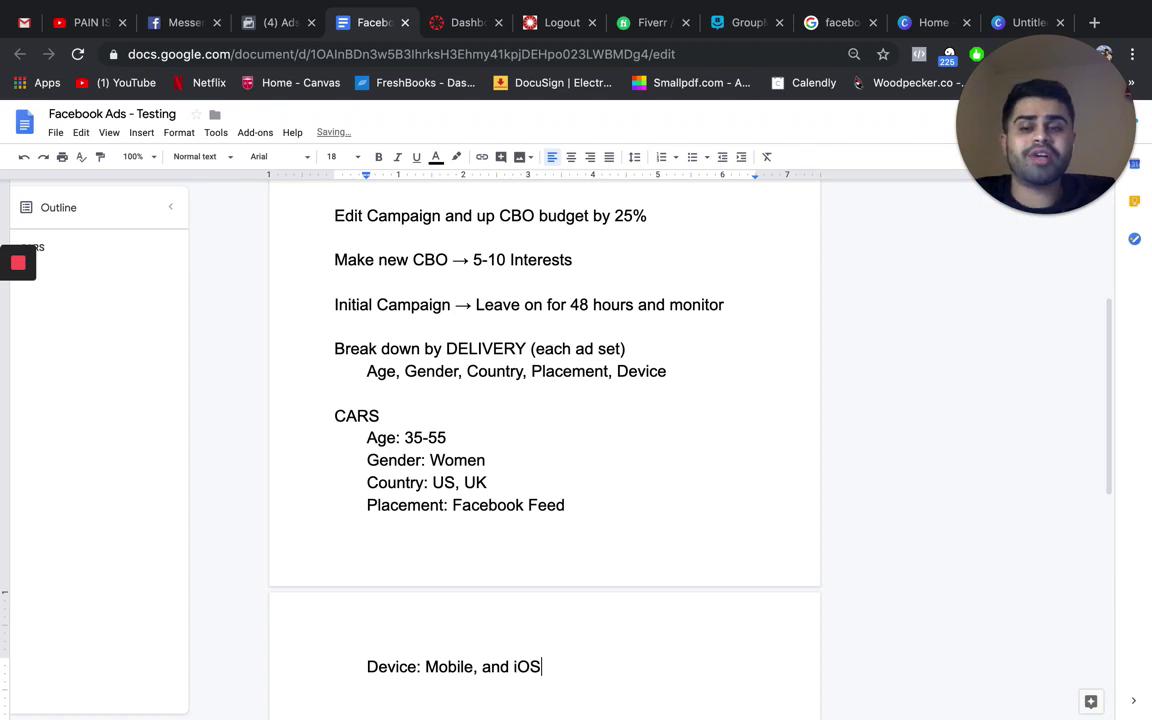
Start a new unindented paragraph below the Device line, leaving a blank line between
scroll(283, 625, down, 3)
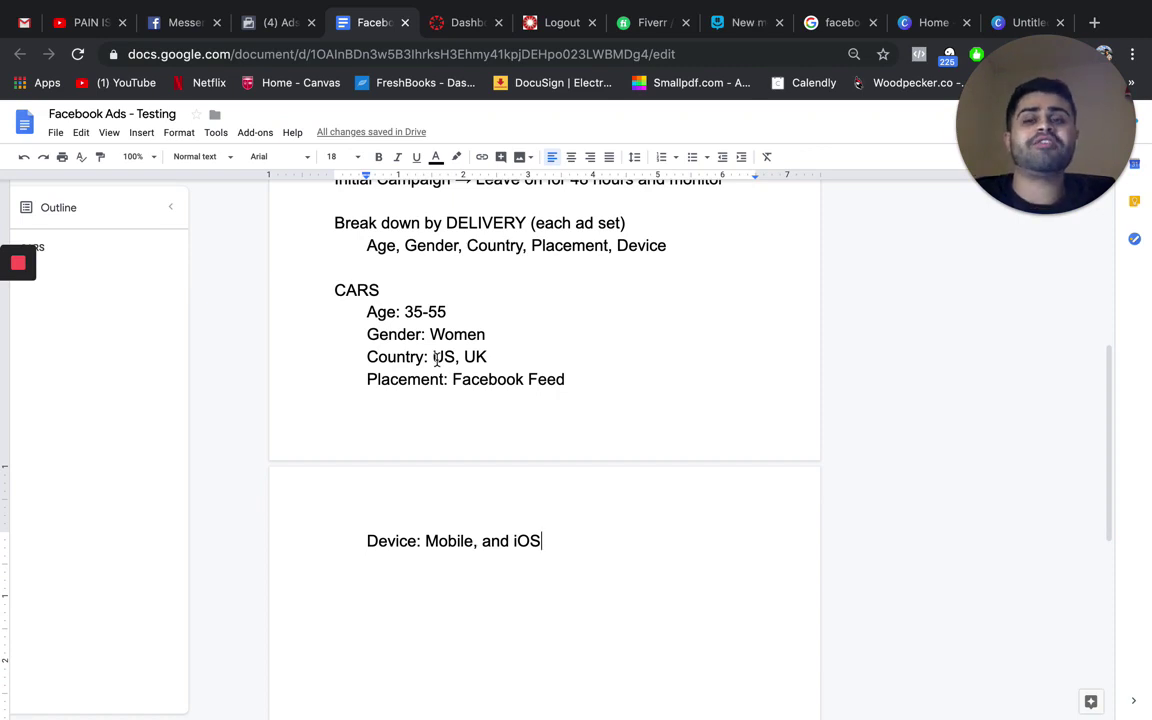
scroll(436, 360, up, 3)
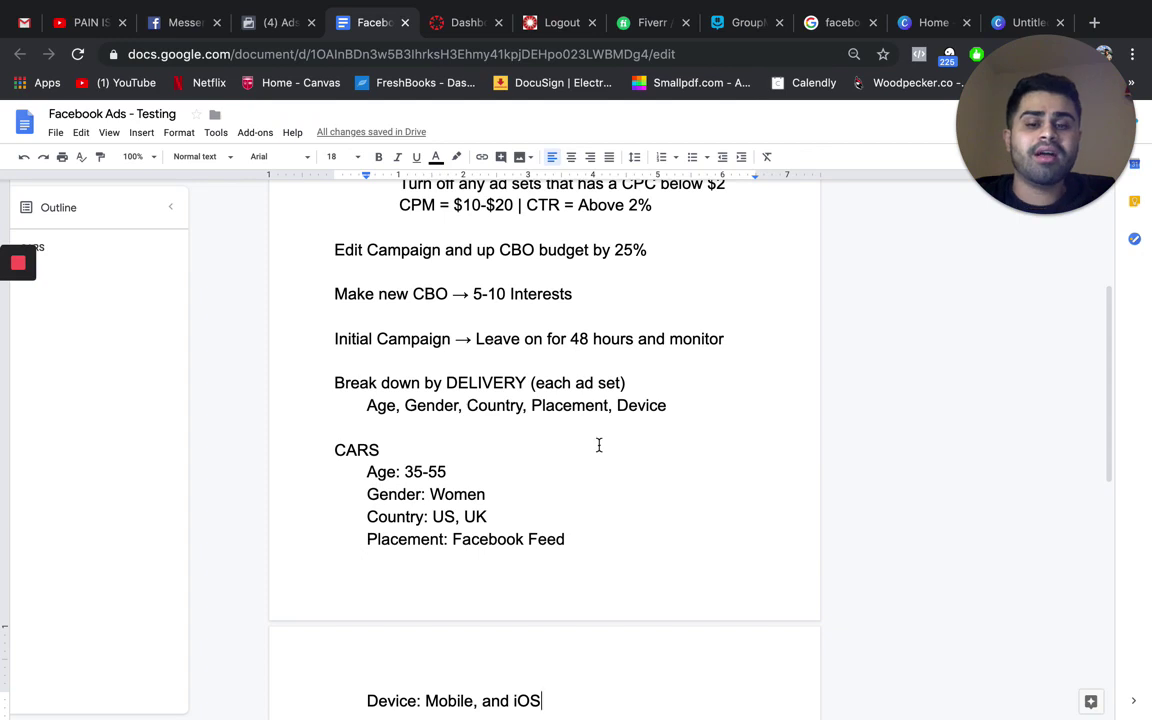
scroll(540, 480, down, 3)
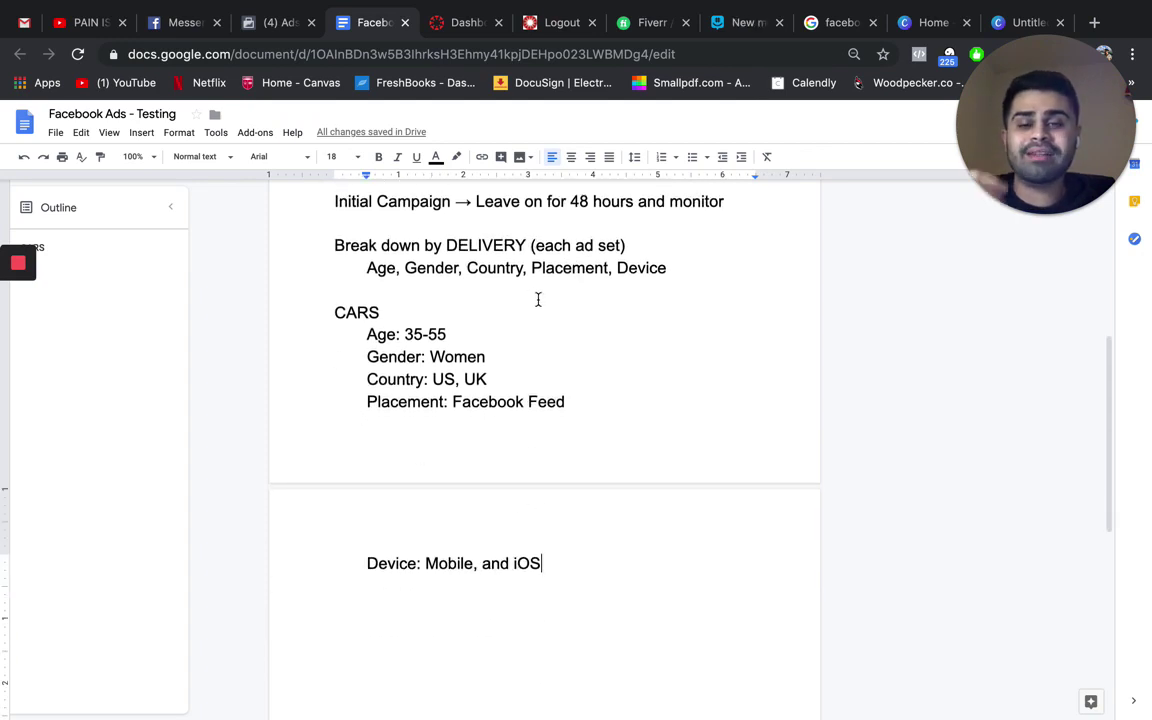
click(560, 564)
key(Return)
key(shift+Tab)
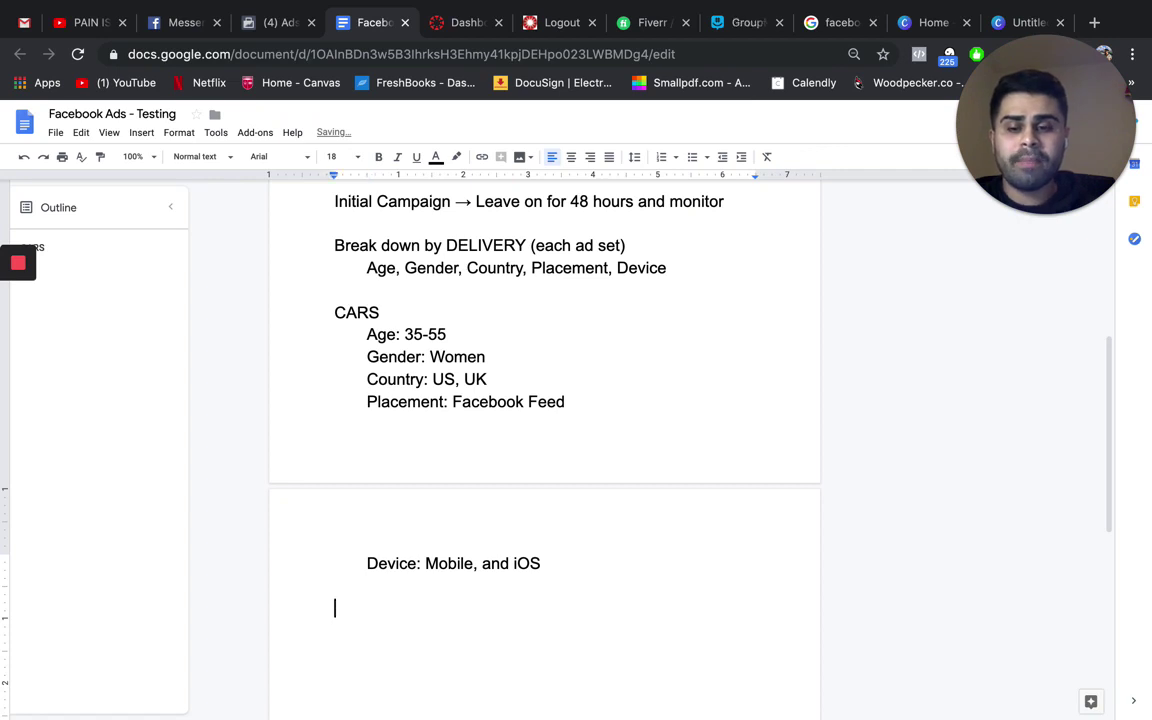